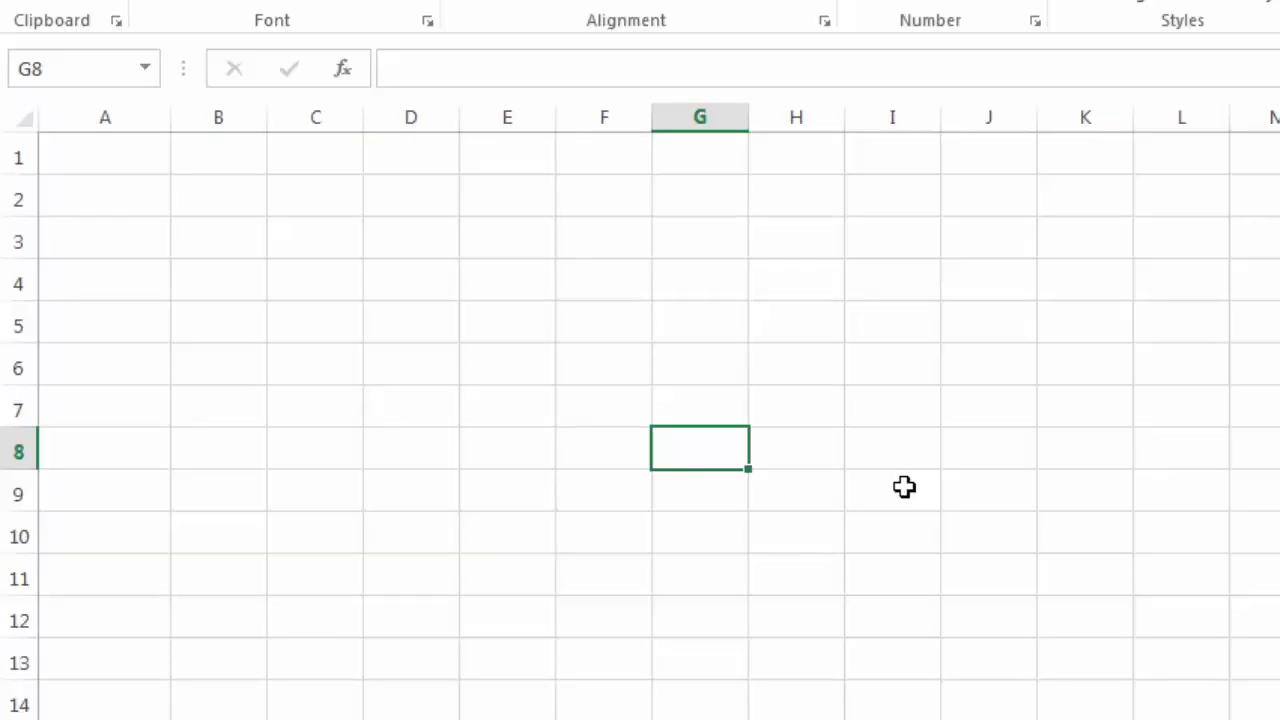
Enter =TODAY() in D3 and autofit column D so 27-10-20 shows fully
{"action": "left_click", "coordinate": [387, 242]}
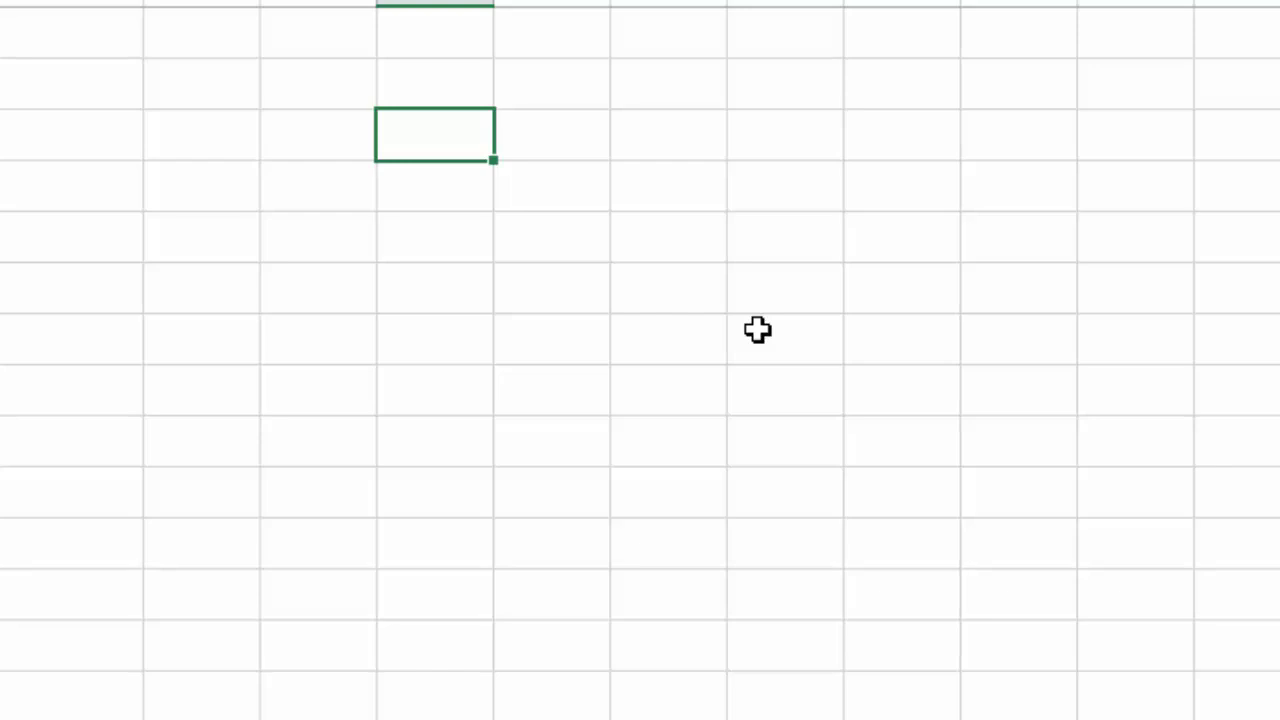
{"action": "type", "text": "="}
{"action": "type", "text": "today()"}
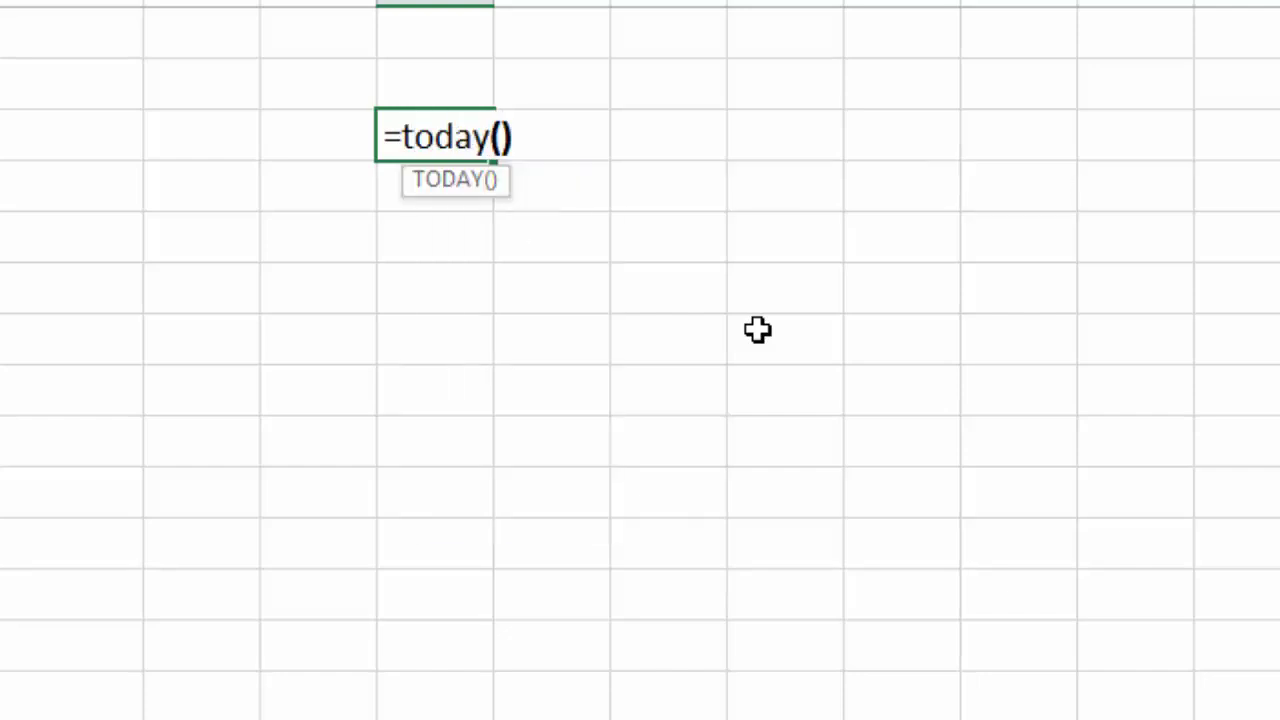
{"action": "key", "text": "Return"}
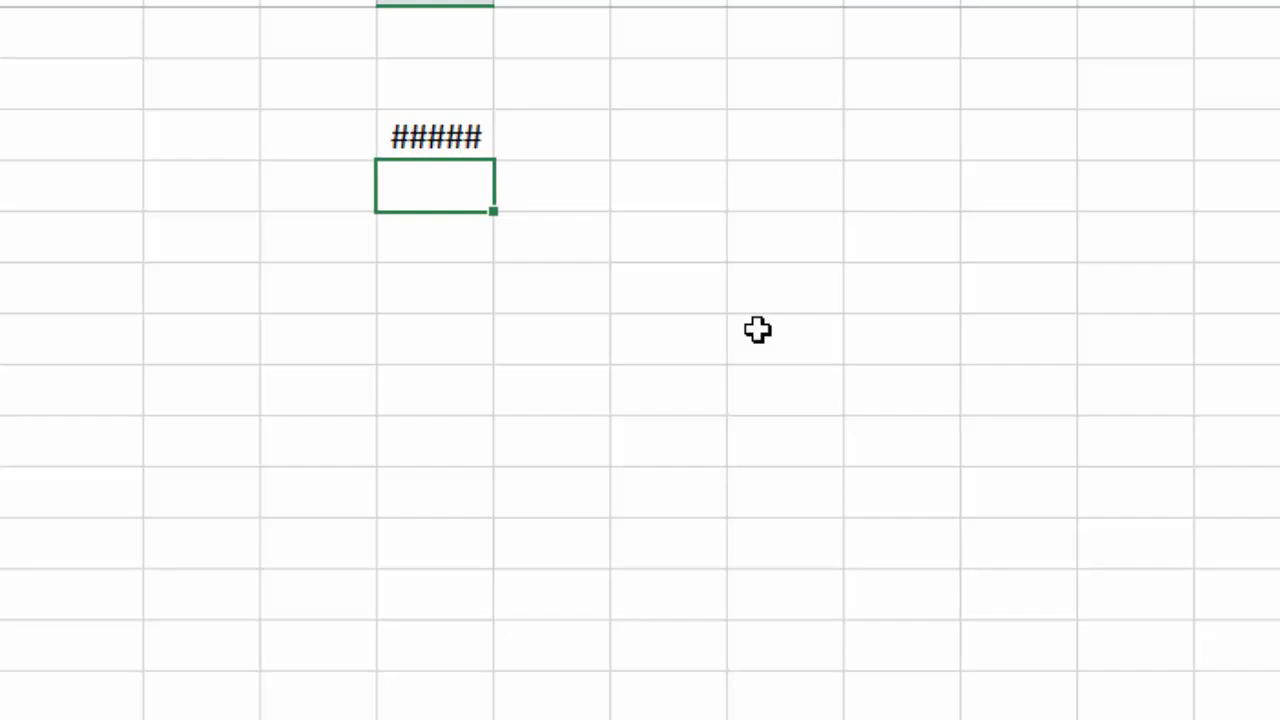
{"action": "double_click", "coordinate": [493, 2]}
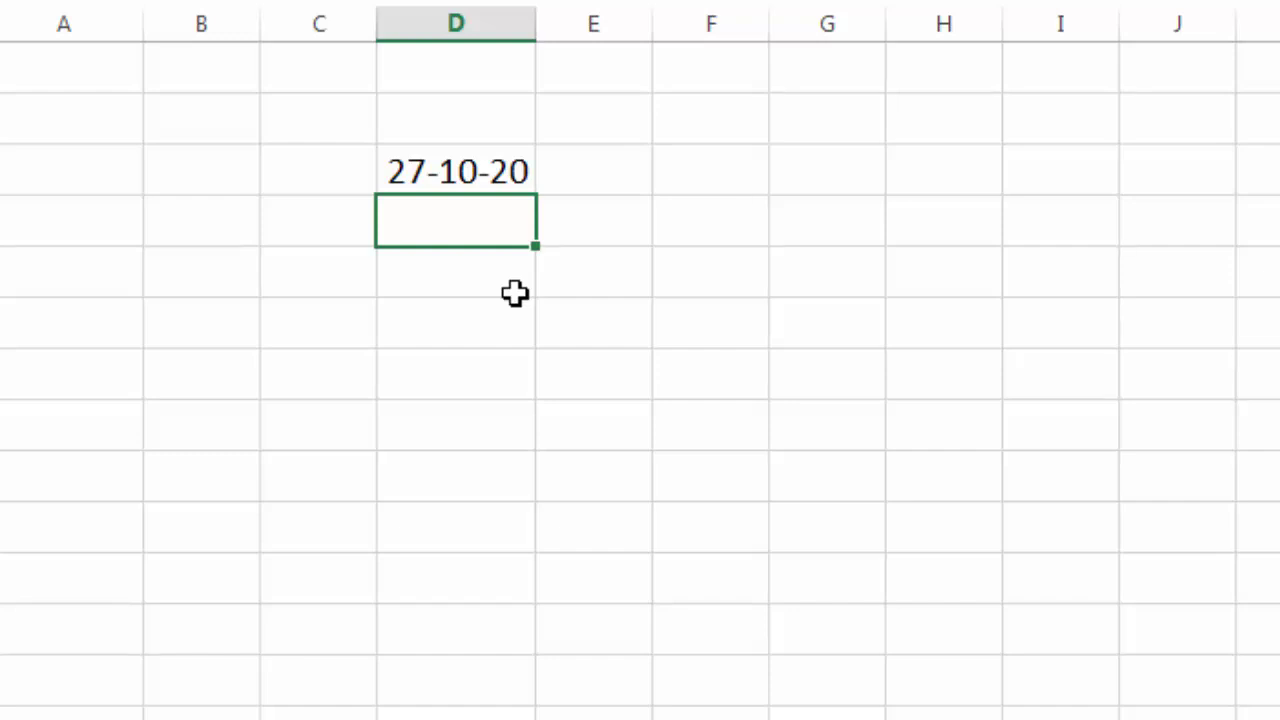
Enter =NOW() in D4 to show the current date and time, 27-10-20 0:28
{"action": "type", "text": "=no"}
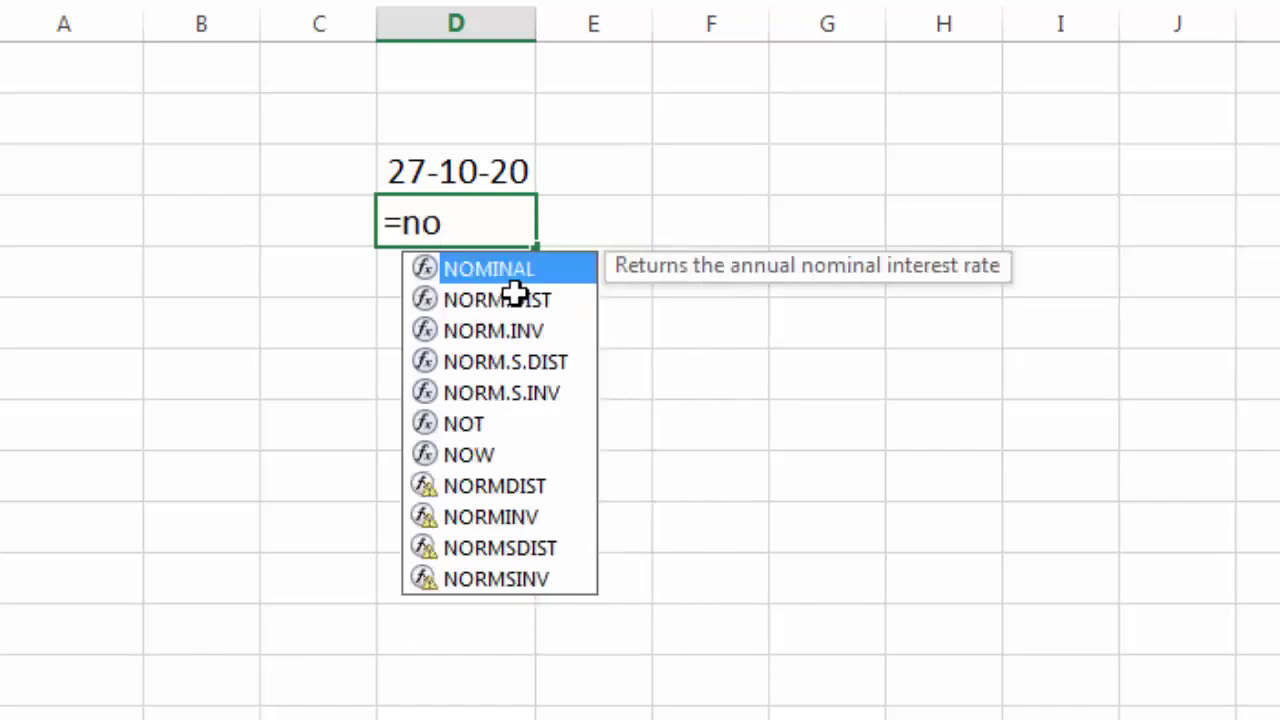
{"action": "type", "text": "w("}
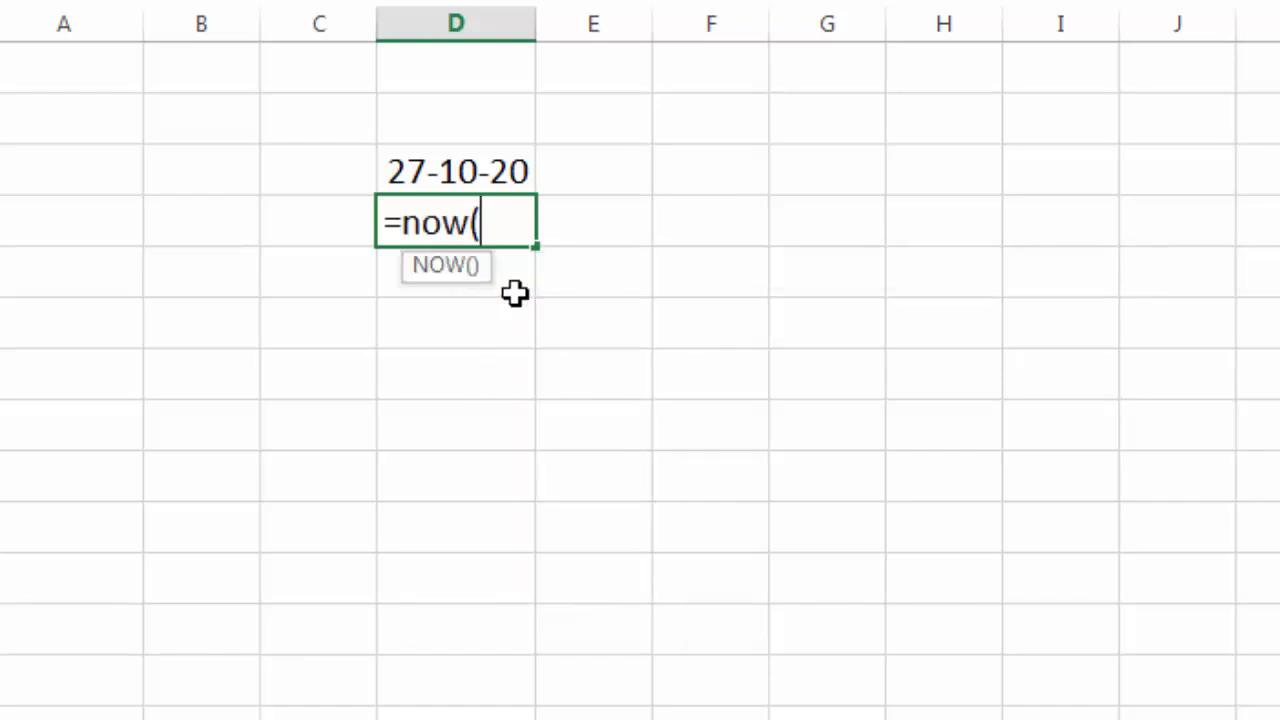
{"action": "type", "text": ")"}
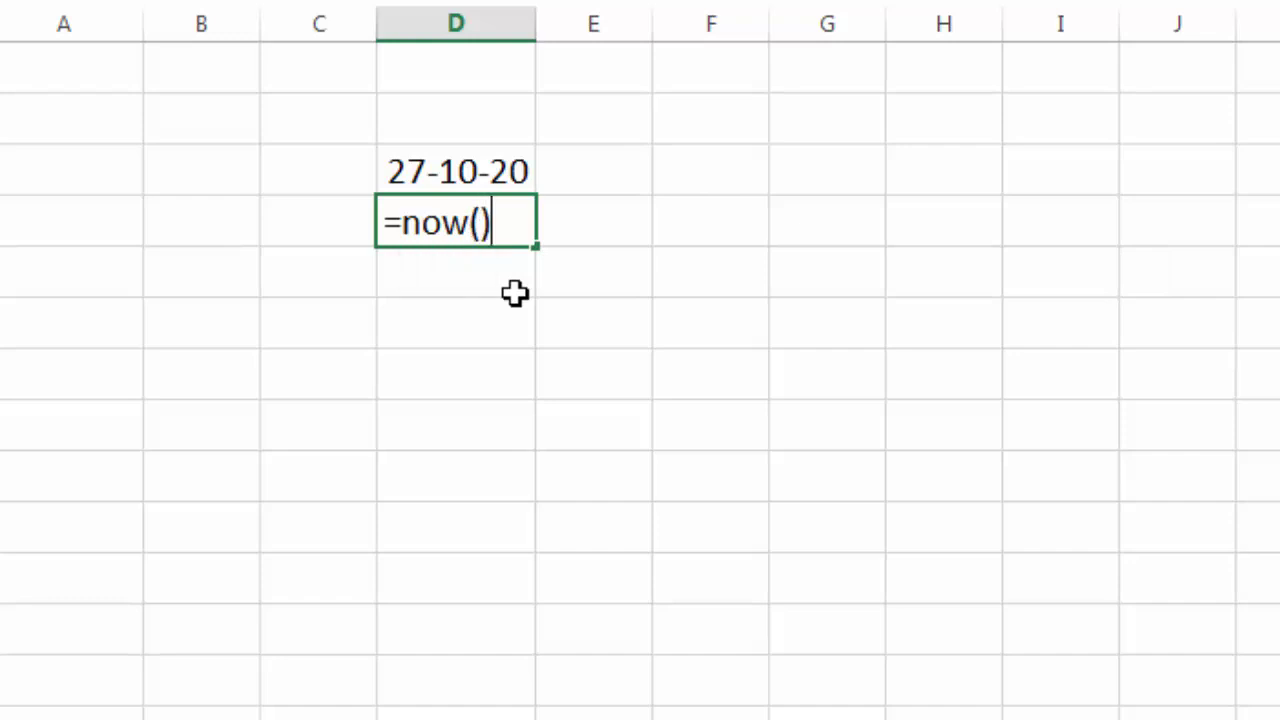
{"action": "key", "text": "Return"}
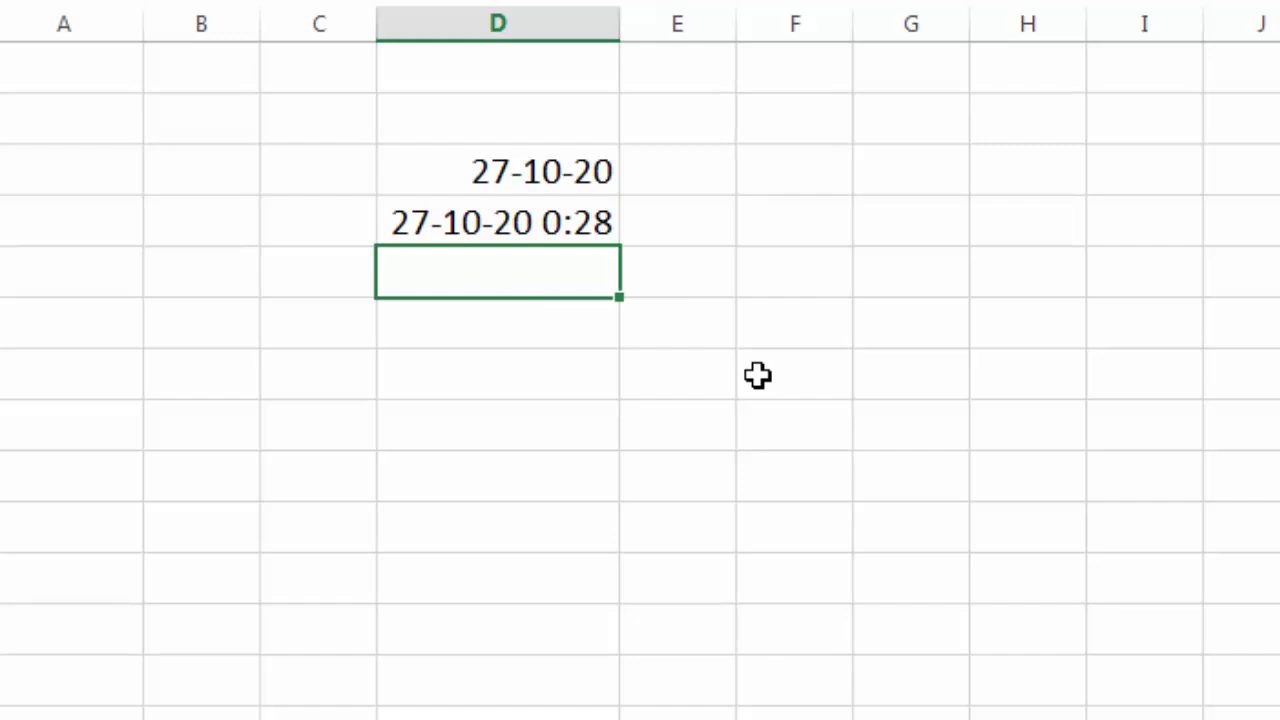
Enter the dates 15-4-2020, 12-5-2019, 10-10-2019 and 5-7-2018 into D5:D8
{"action": "type", "text": "15-4-2020"}
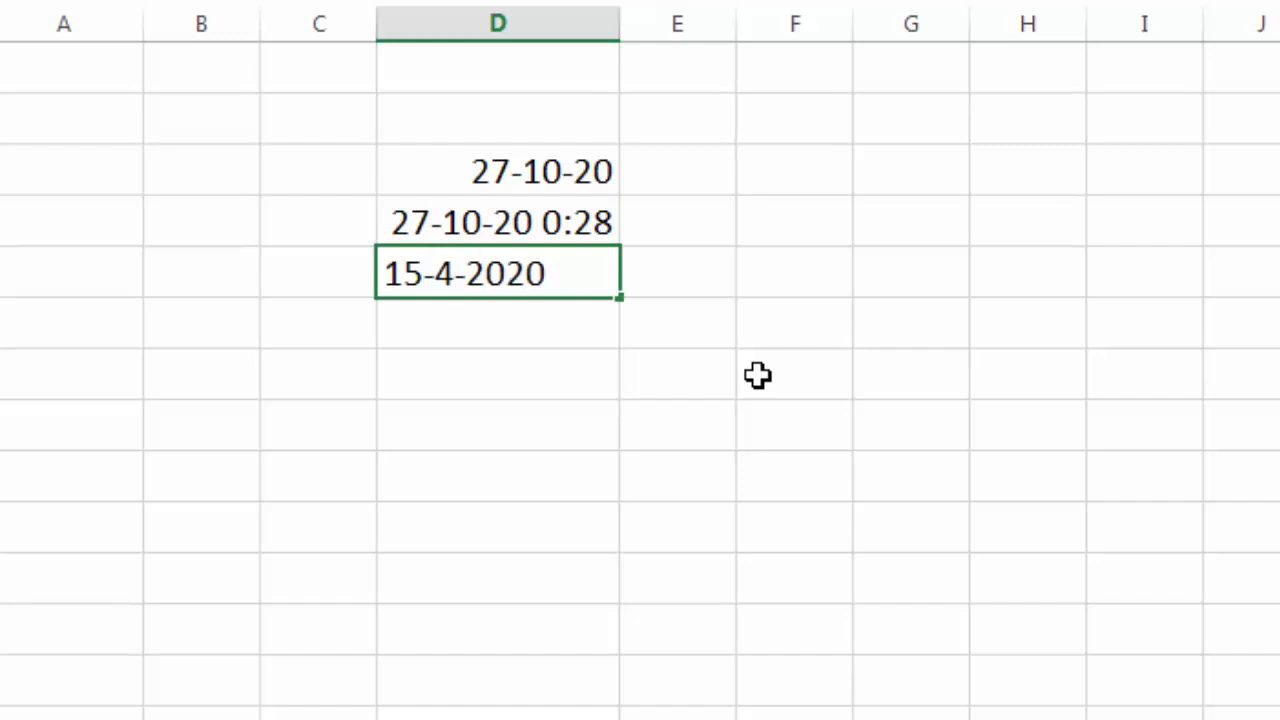
{"action": "key", "text": "Return"}
{"action": "type", "text": "12-5-2019"}
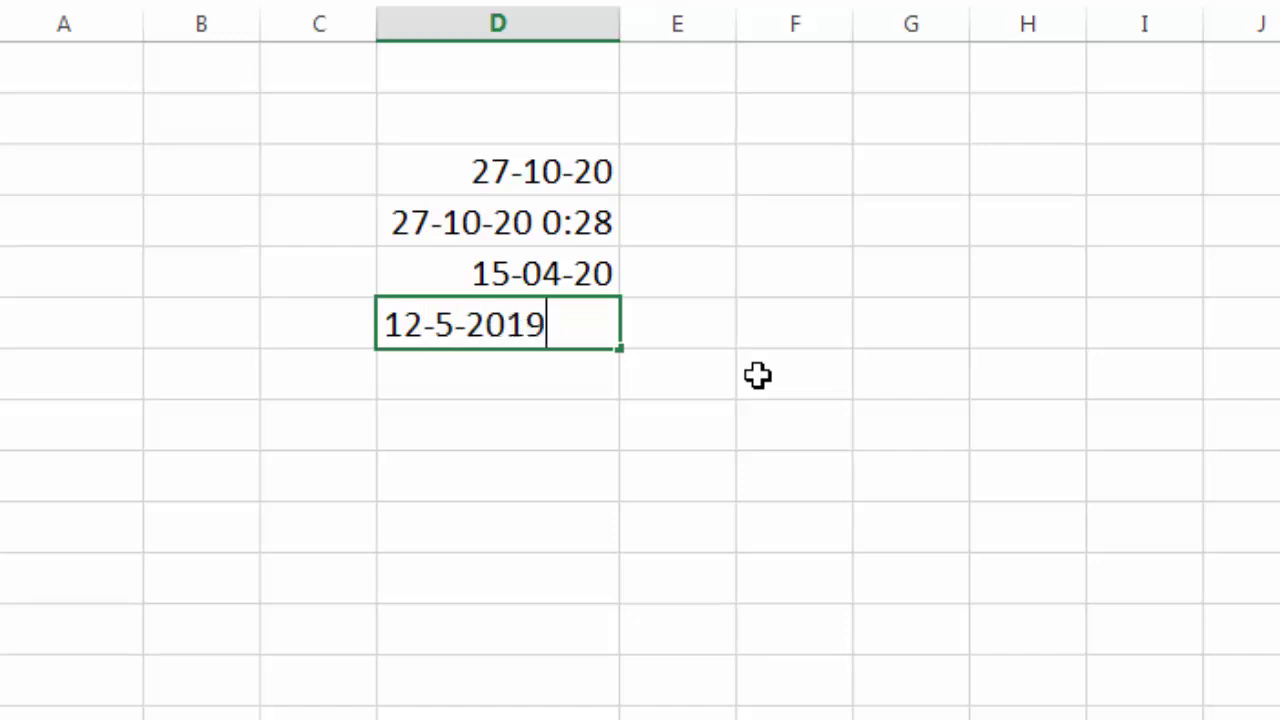
{"action": "key", "text": "Return"}
{"action": "type", "text": "10-10-2019"}
{"action": "key", "text": "Return"}
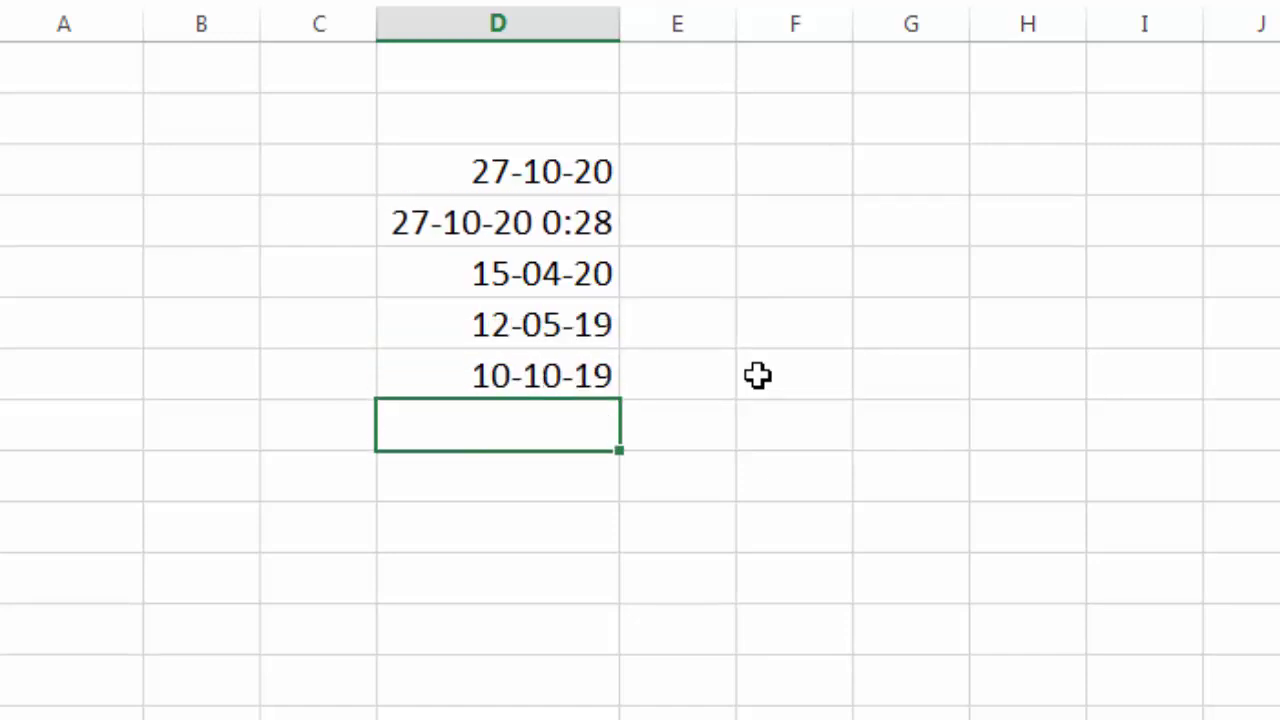
{"action": "type", "text": "5-7-2018"}
{"action": "key", "text": "Return"}
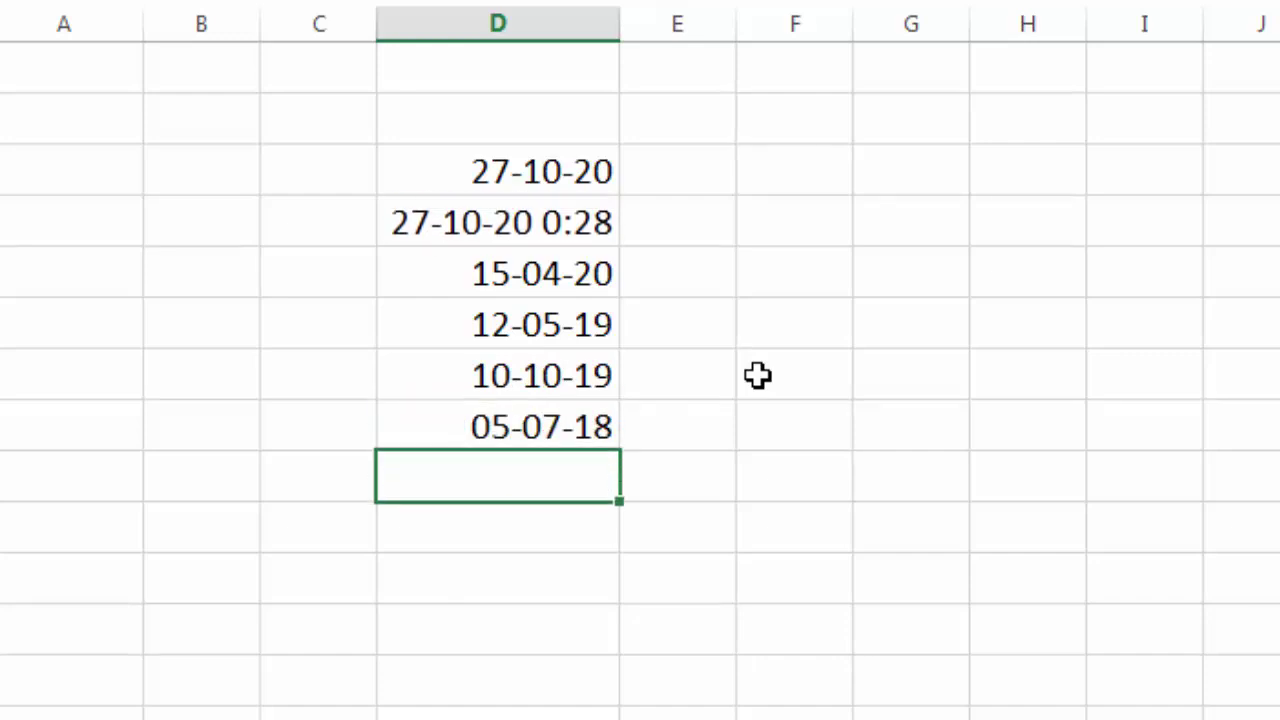
Add the header 'Date' in cell D2
{"action": "left_click", "coordinate": [497, 120]}
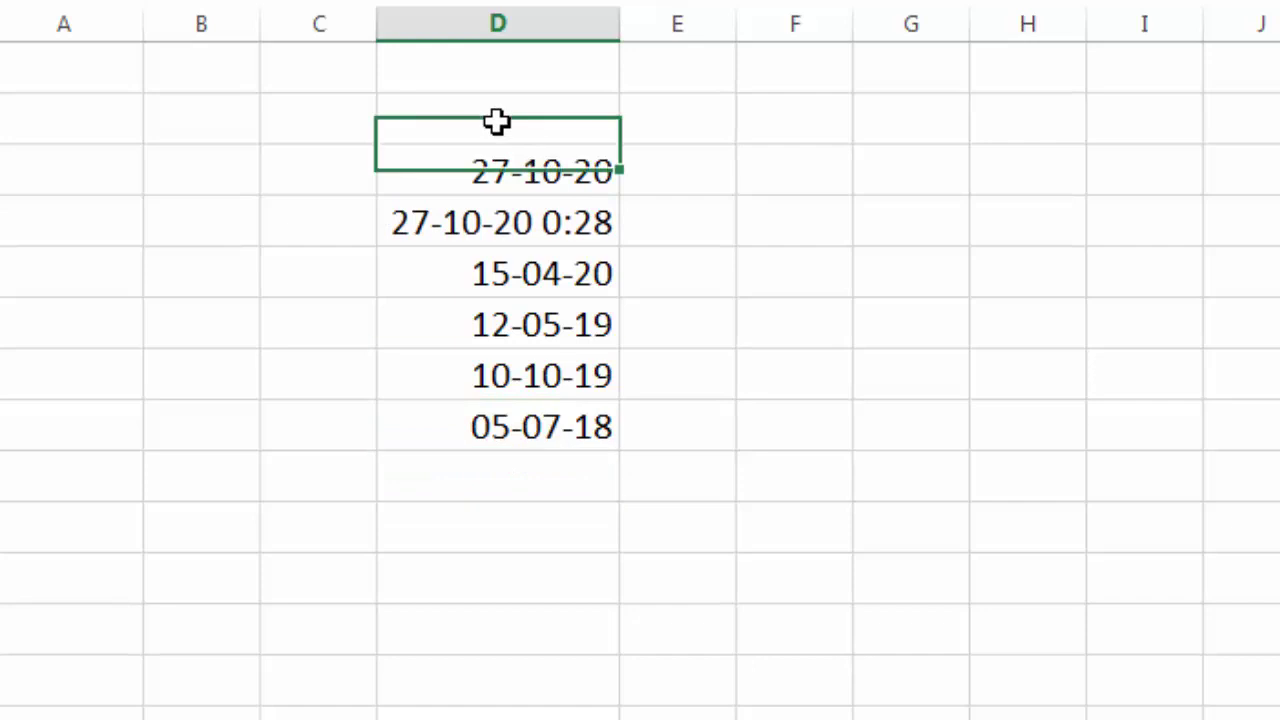
{"action": "double_click", "coordinate": [497, 121]}
{"action": "type", "text": "Date"}
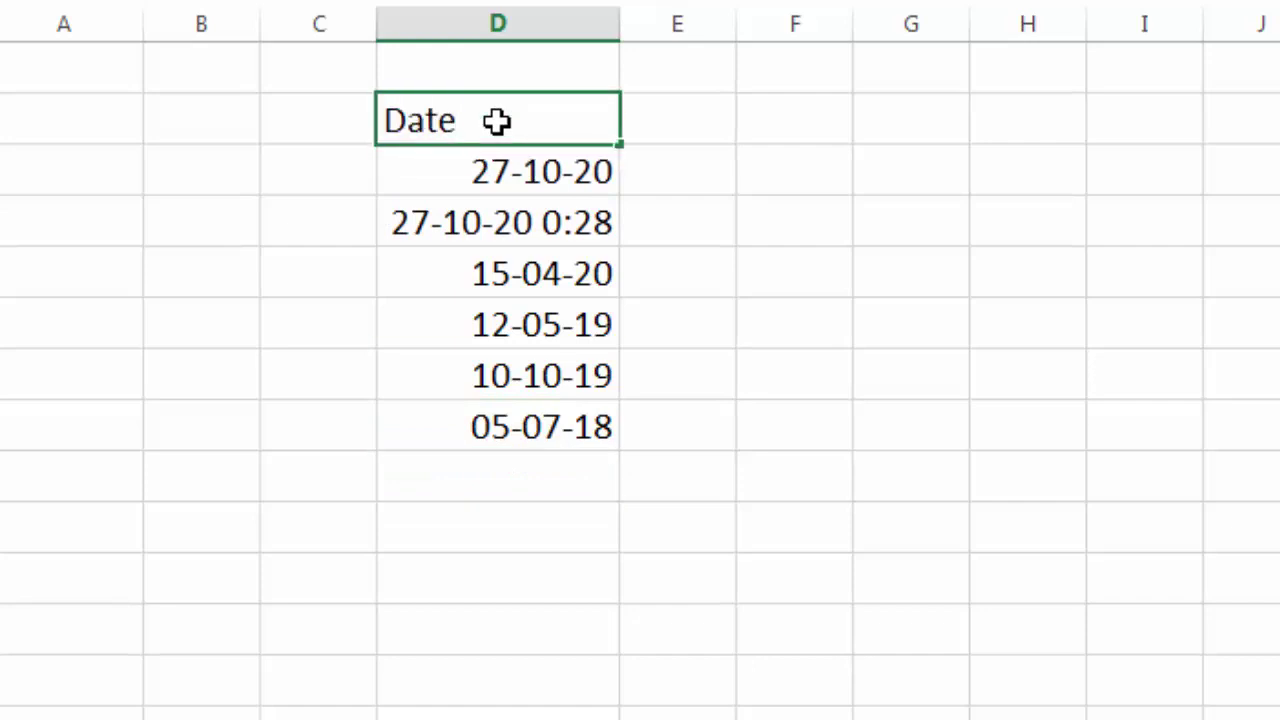
{"action": "key", "text": "Return"}
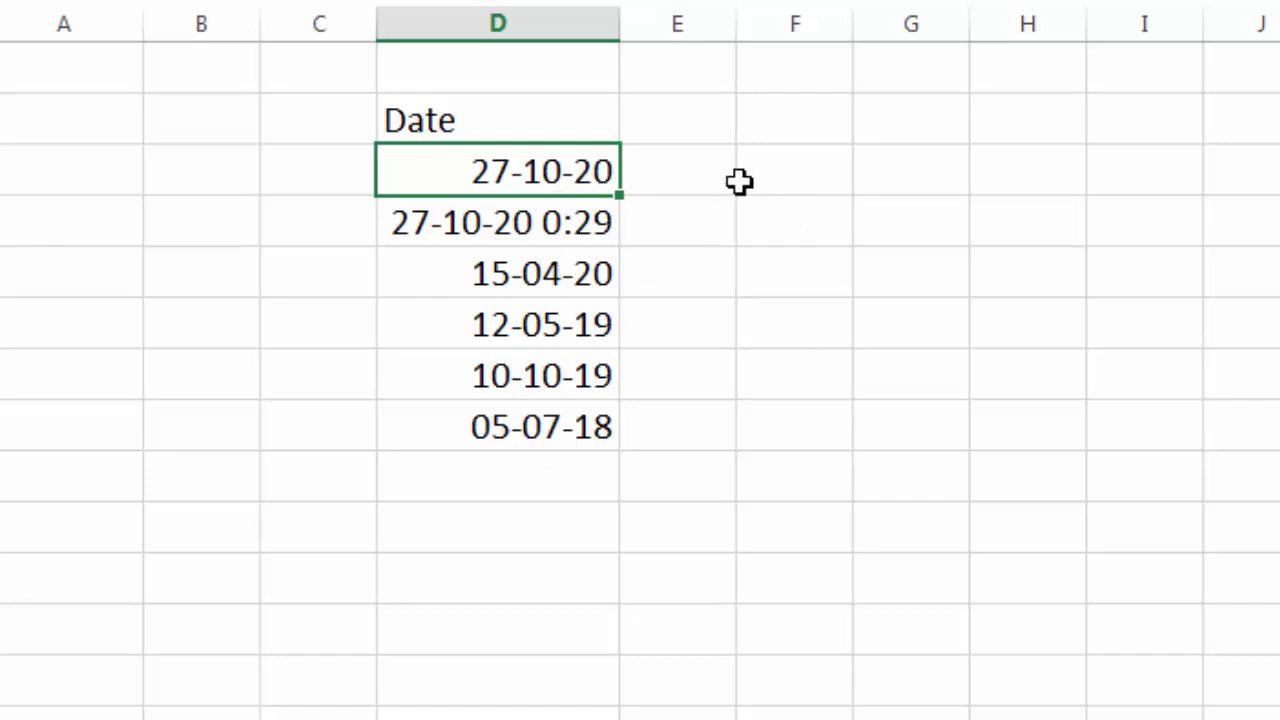
Put the header 'month' in F2 and the formula =MONTH(D3) in F3
{"action": "left_click", "coordinate": [787, 137]}
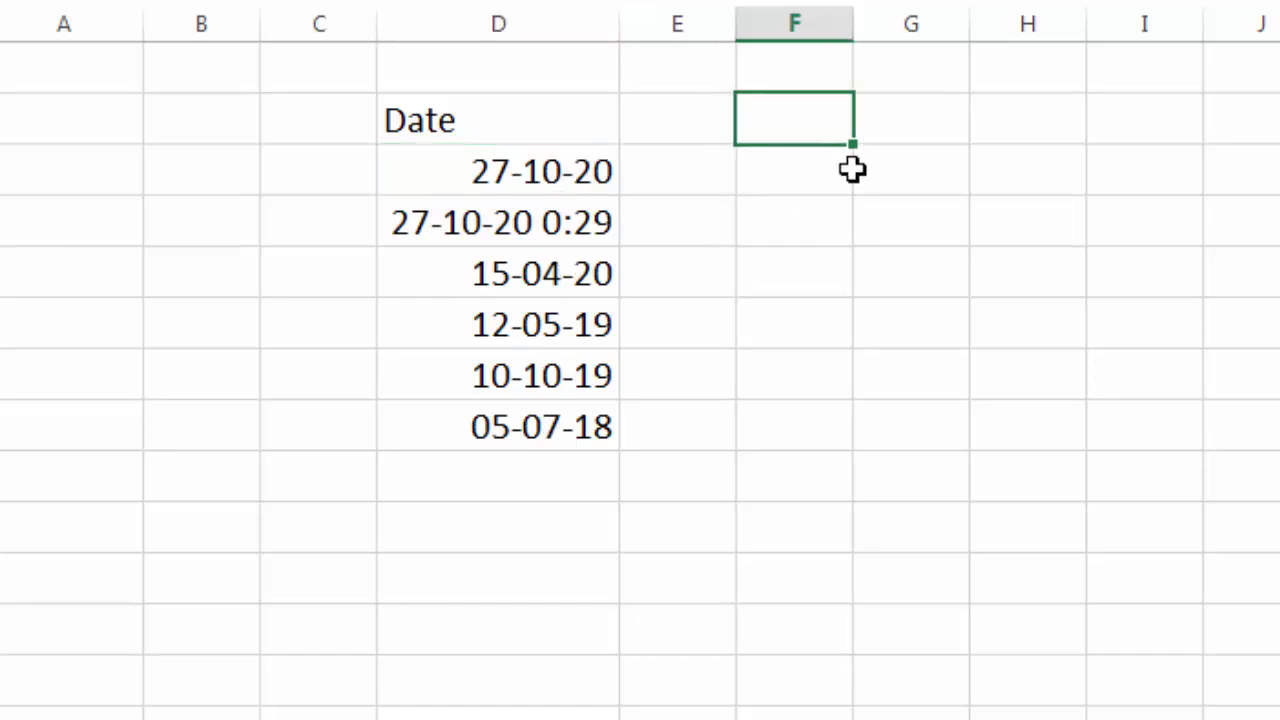
{"action": "type", "text": "month"}
{"action": "key", "text": "Return"}
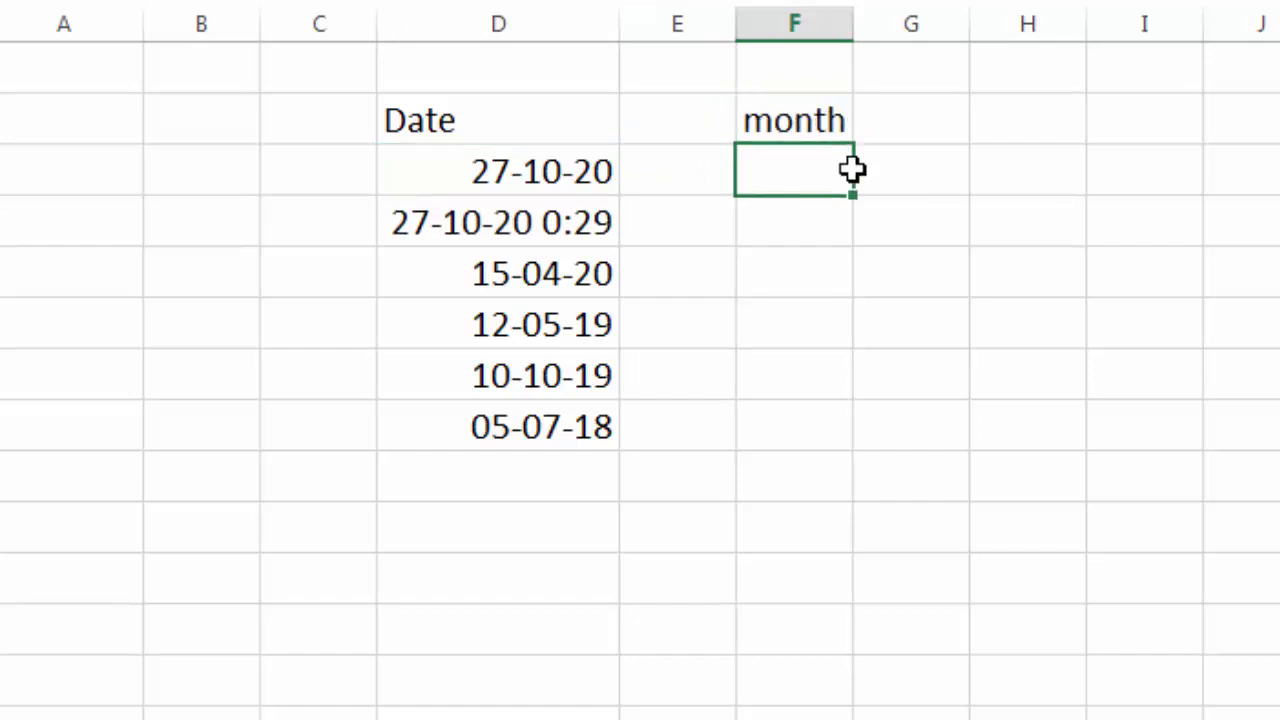
{"action": "type", "text": "="}
{"action": "type", "text": "mont"}
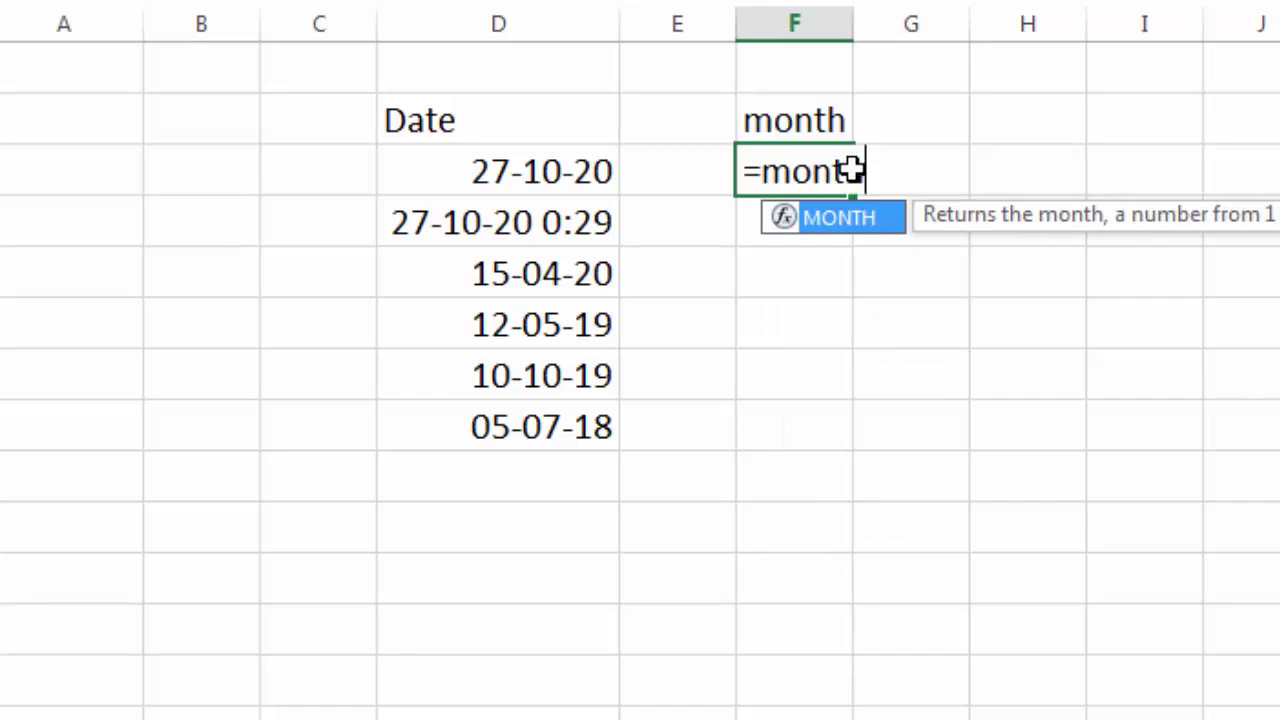
{"action": "type", "text": "h("}
{"action": "left_click", "coordinate": [580, 170]}
{"action": "key", "text": "Return"}
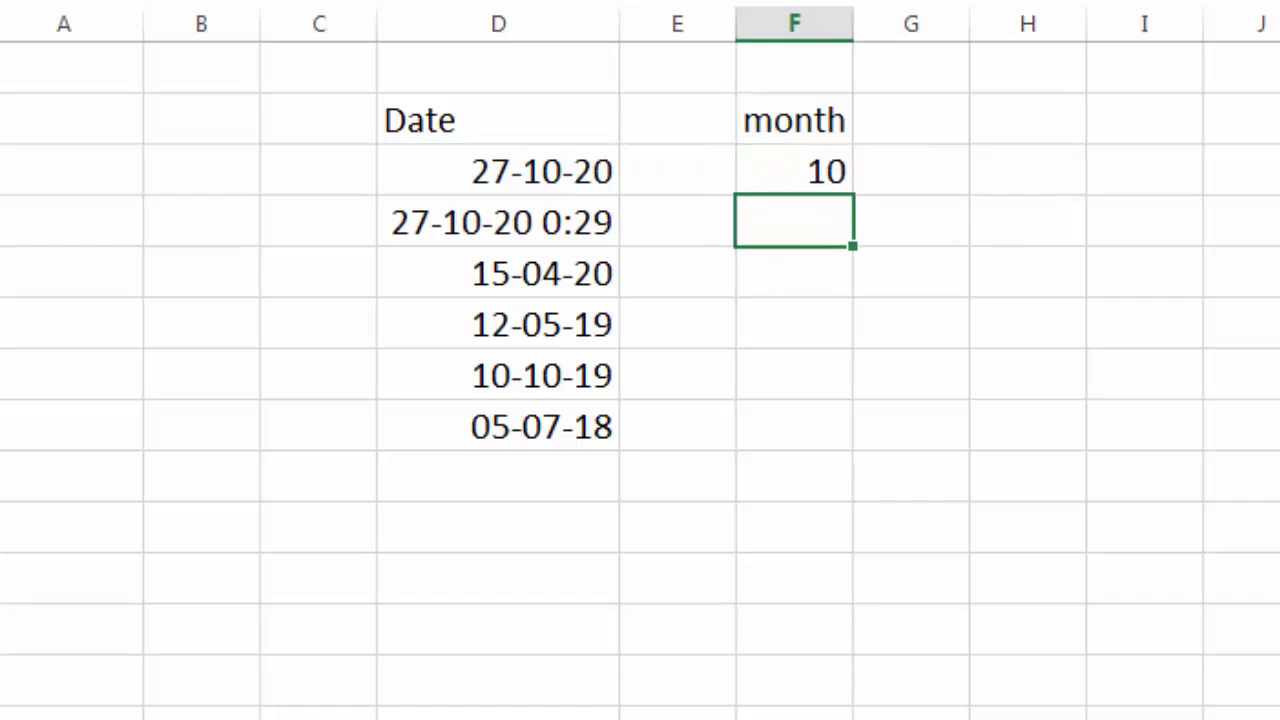
Fill the MONTH formula down to F8, giving 10, 10, 4, 5, 10, 7
{"action": "left_click", "coordinate": [818, 165]}
{"action": "left_click_drag", "start_coordinate": [848, 198], "coordinate": [849, 434]}
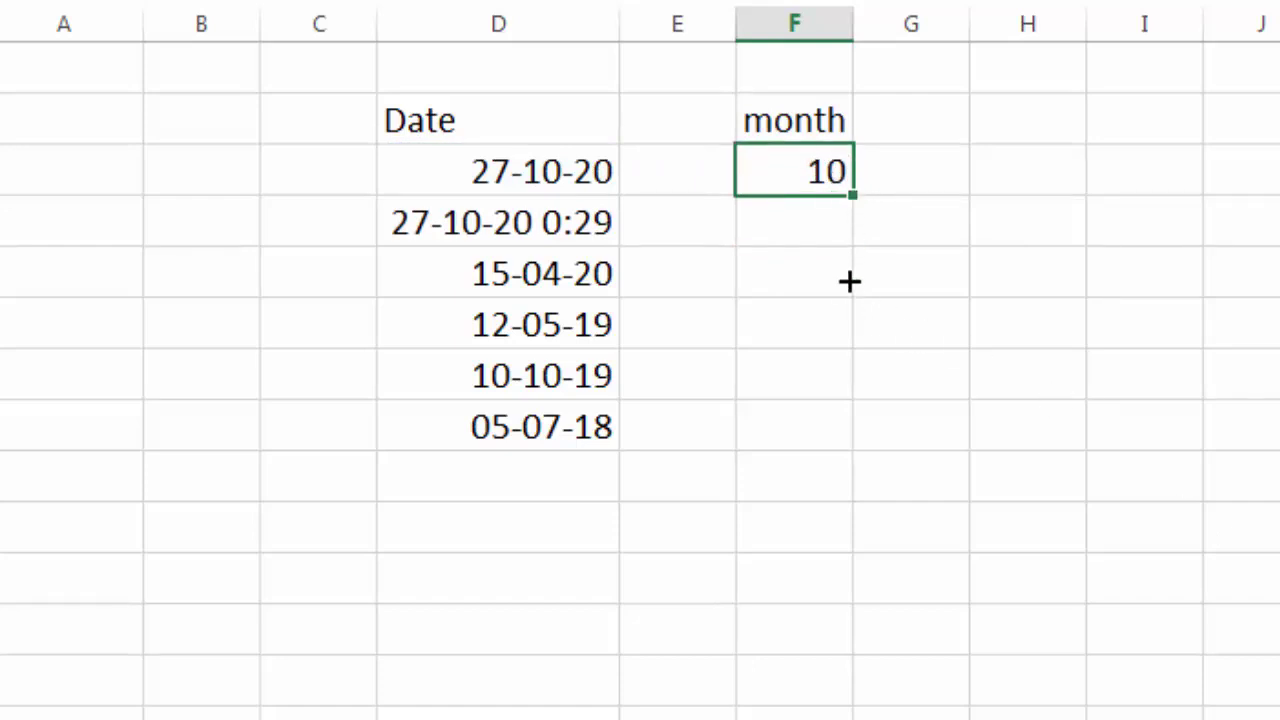
{"action": "left_click", "coordinate": [936, 390]}
{"action": "left_click_drag", "start_coordinate": [818, 172], "coordinate": [820, 428]}
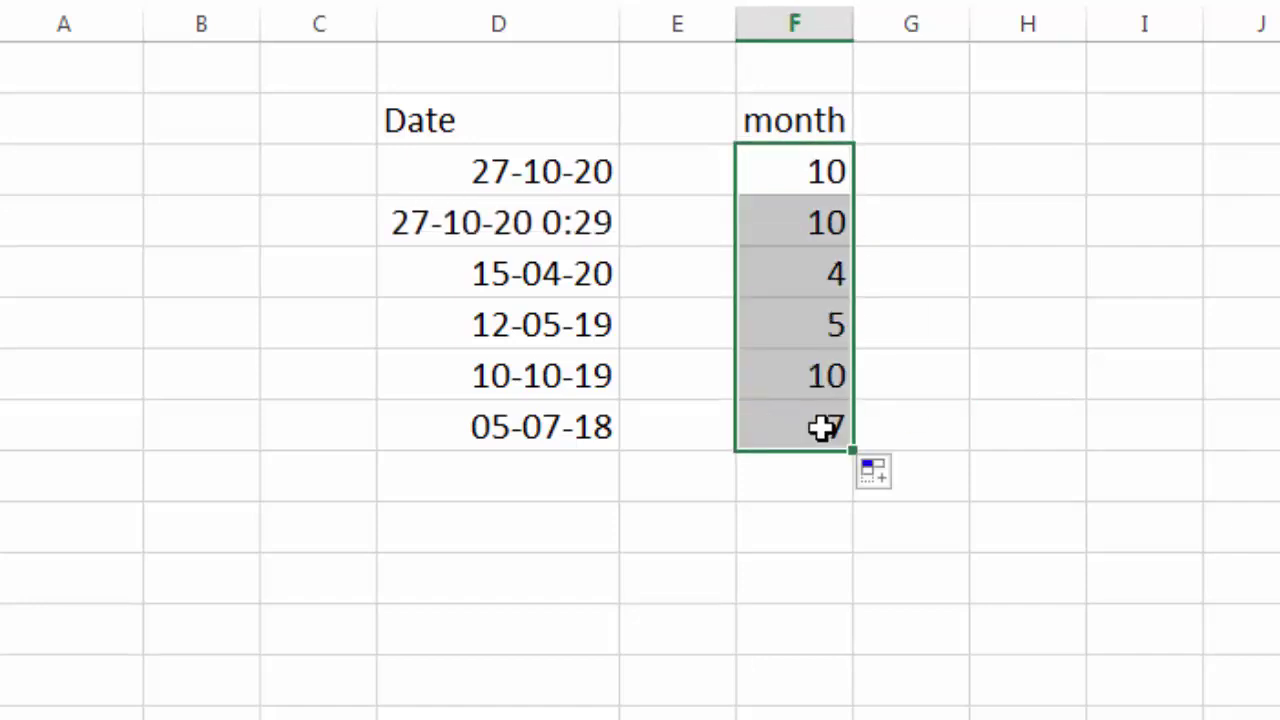
{"action": "left_click", "coordinate": [1020, 416]}
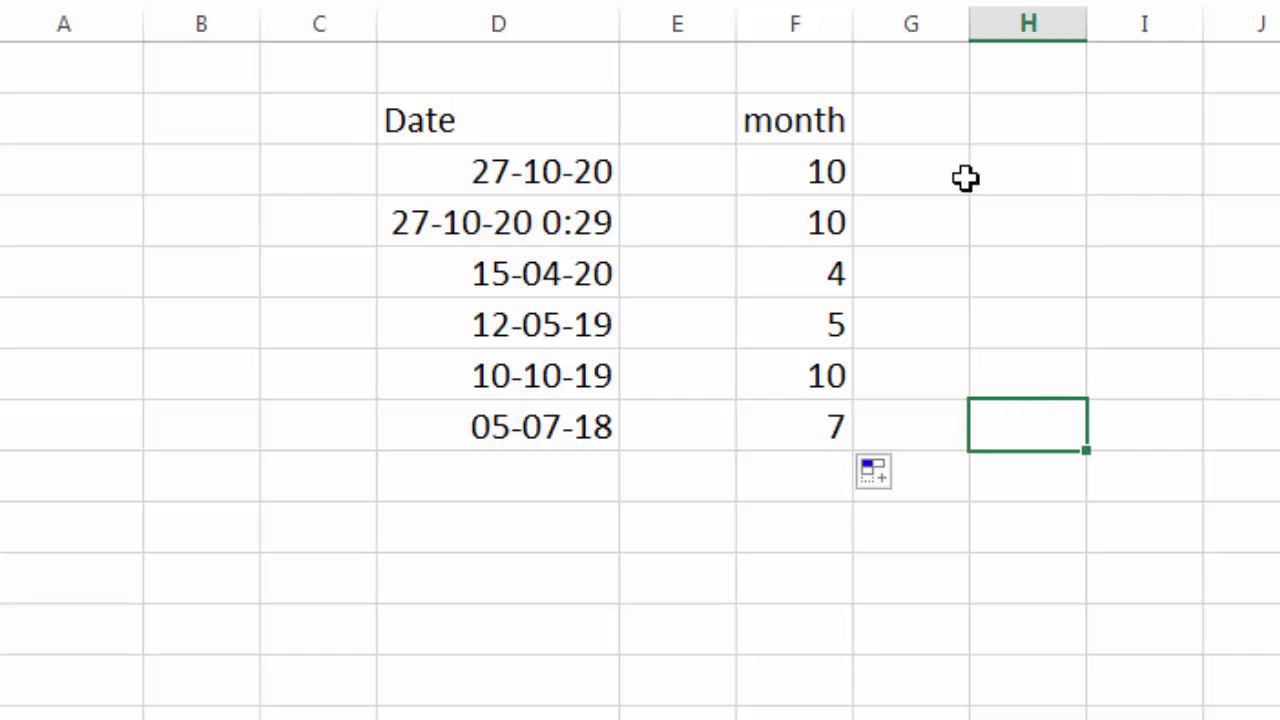
Put the header 'year' in G2 and the formula =YEAR(D3) in G3
{"action": "left_click", "coordinate": [871, 108]}
{"action": "type", "text": "year"}
{"action": "key", "text": "Return"}
{"action": "type", "text": "="}
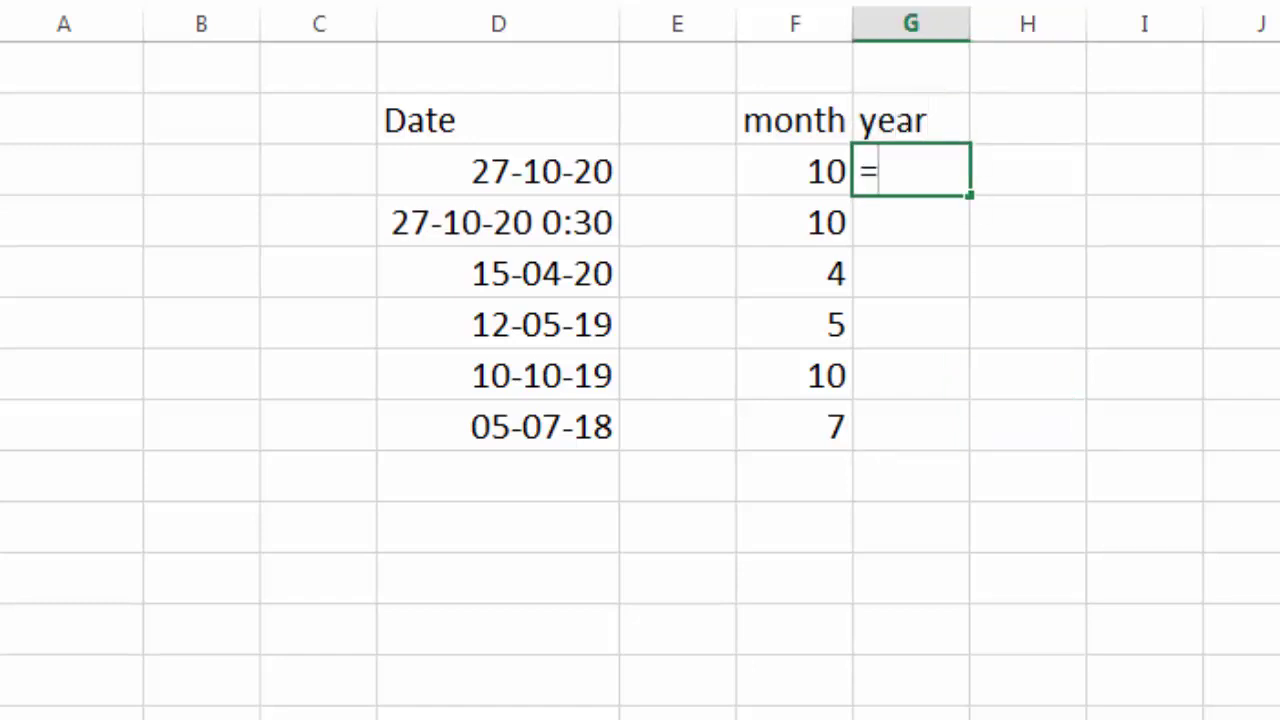
{"action": "type", "text": "year("}
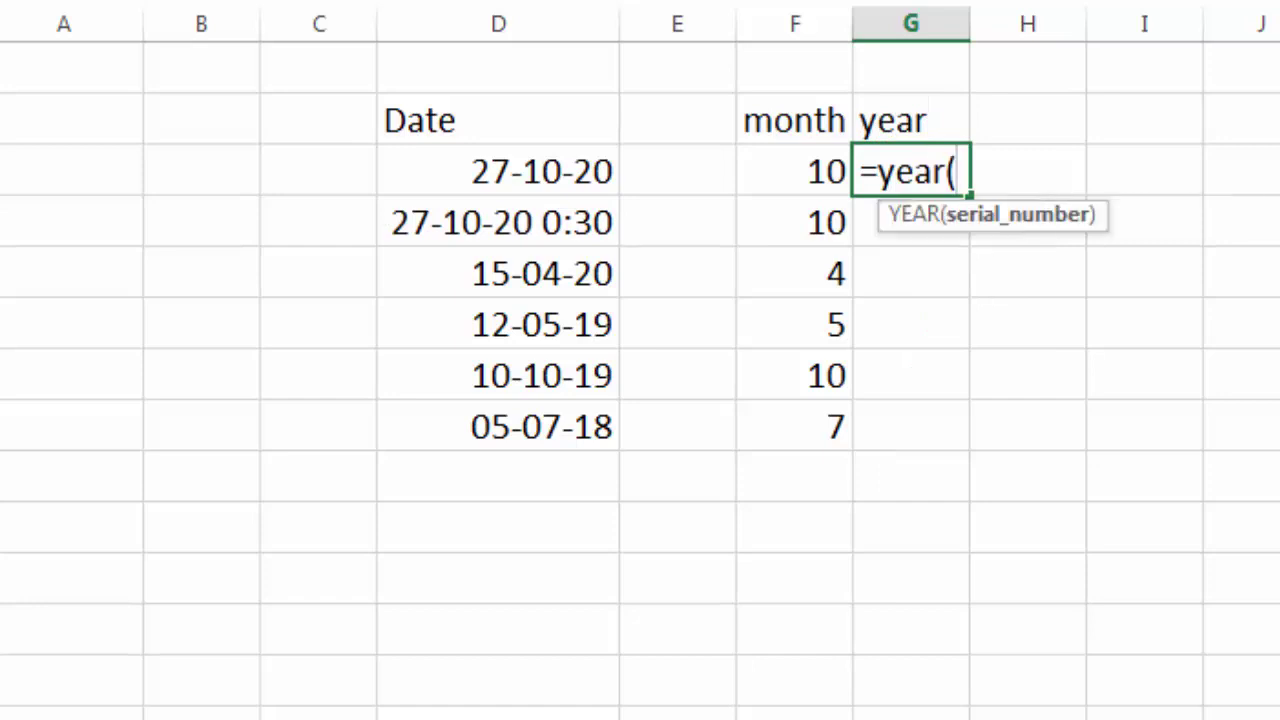
{"action": "left_click", "coordinate": [558, 174]}
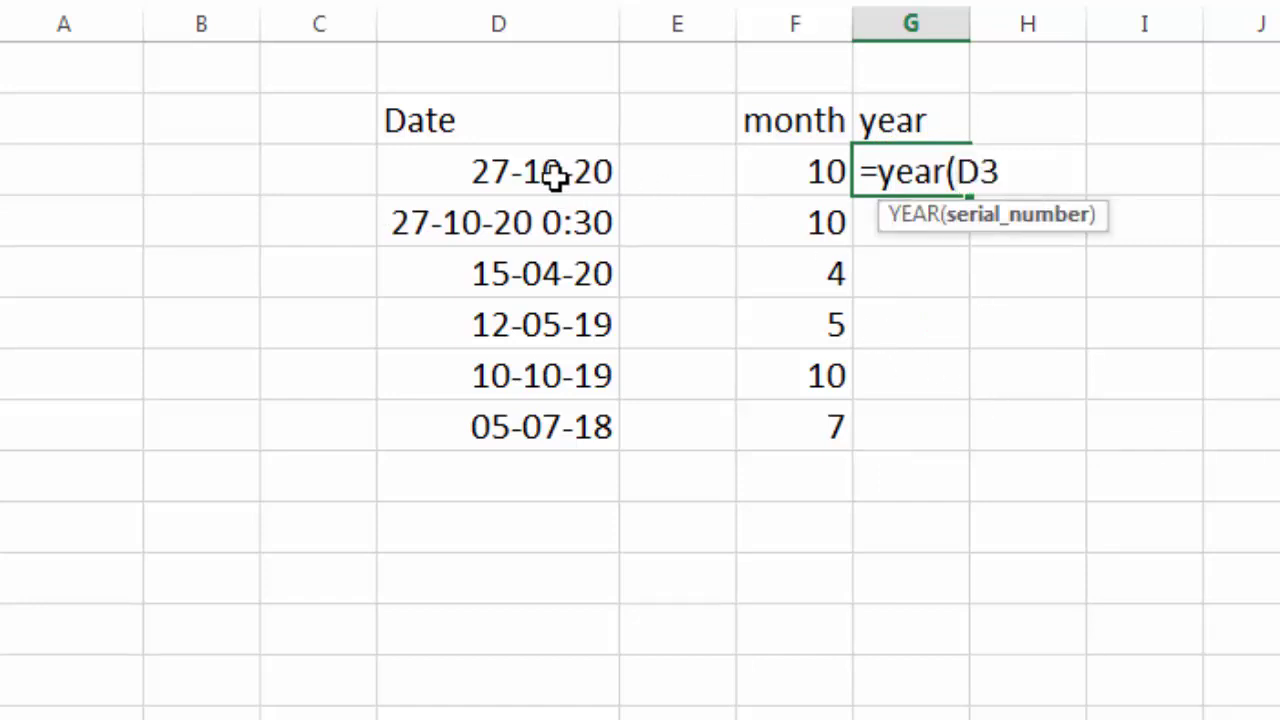
{"action": "key", "text": "Return"}
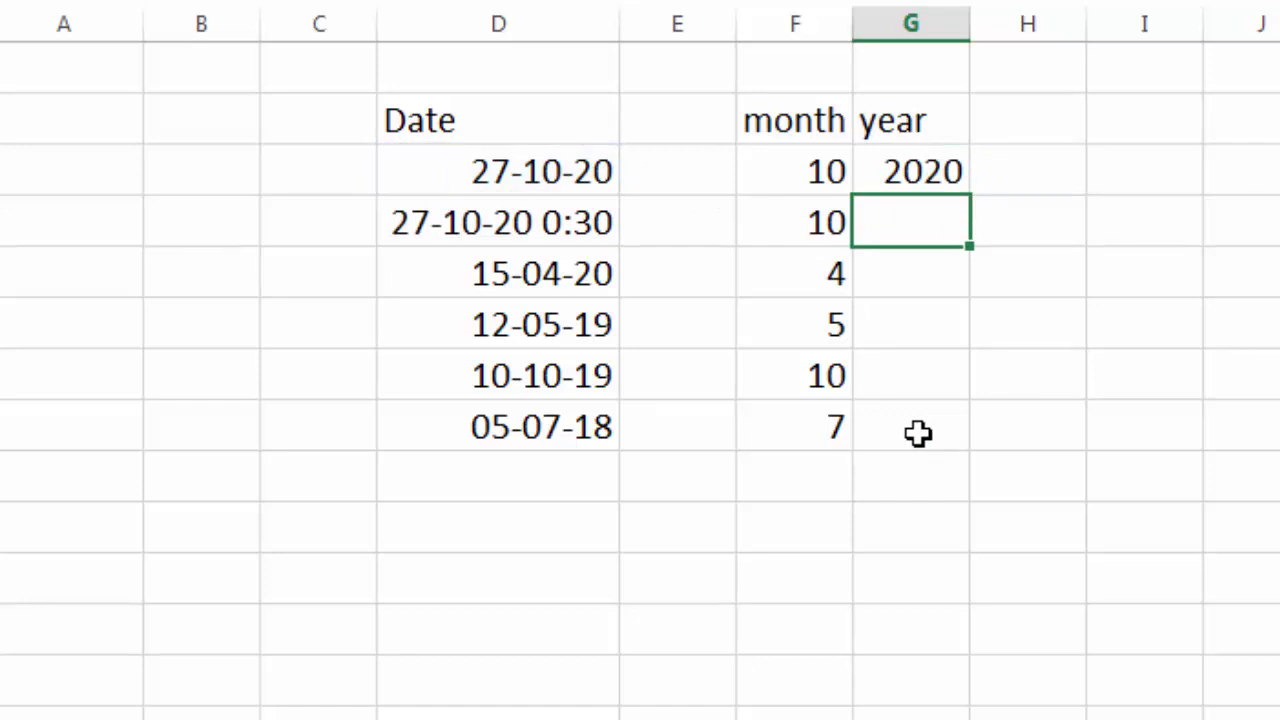
Fill the YEAR formula down to G8, giving 2020, 2020, 2020, 2019, 2019, 2018
{"action": "left_click", "coordinate": [925, 180]}
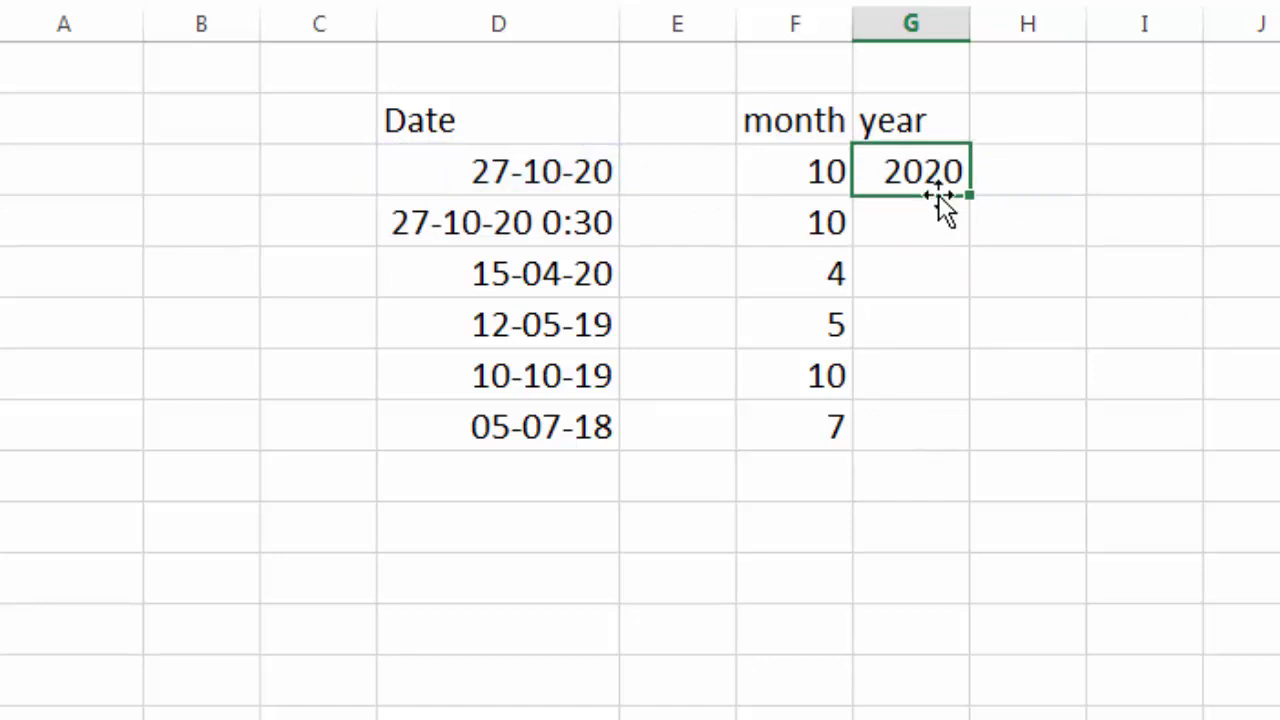
{"action": "left_click_drag", "start_coordinate": [977, 193], "coordinate": [971, 449]}
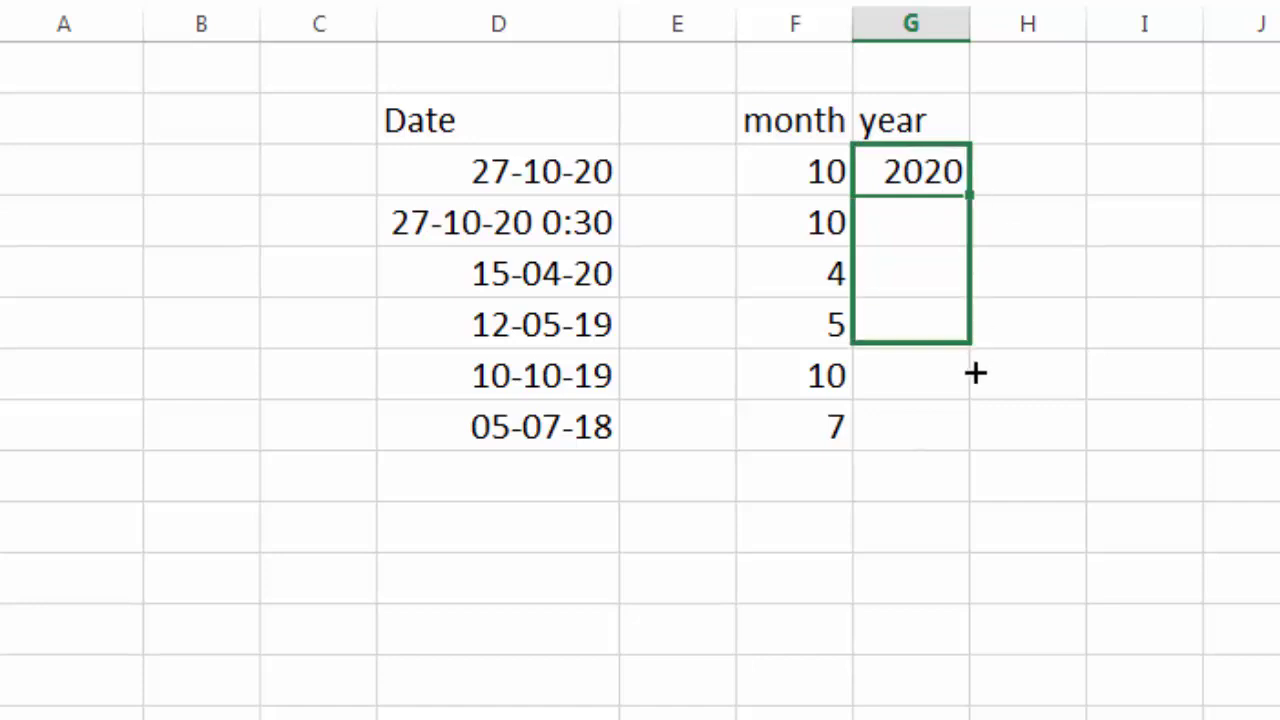
{"action": "left_click", "coordinate": [1096, 285]}
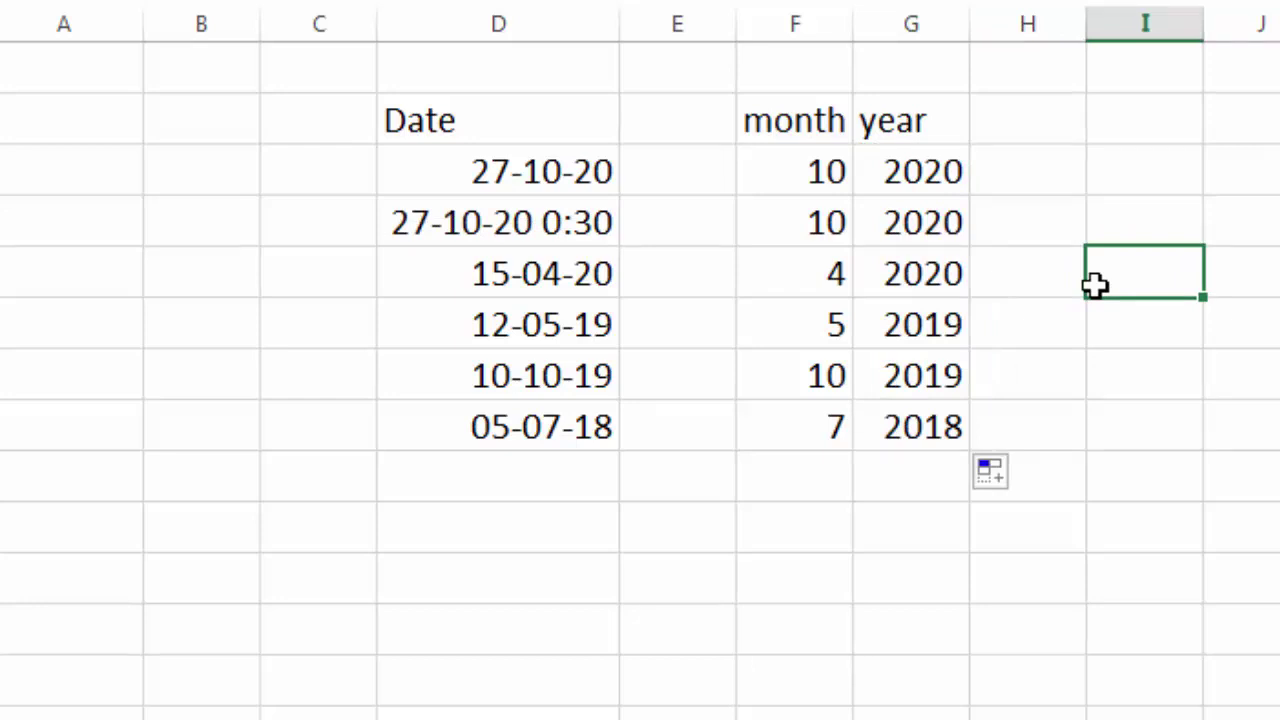
Type the labels day, hour, minute and second into H2:H5
{"action": "left_click", "coordinate": [1031, 117]}
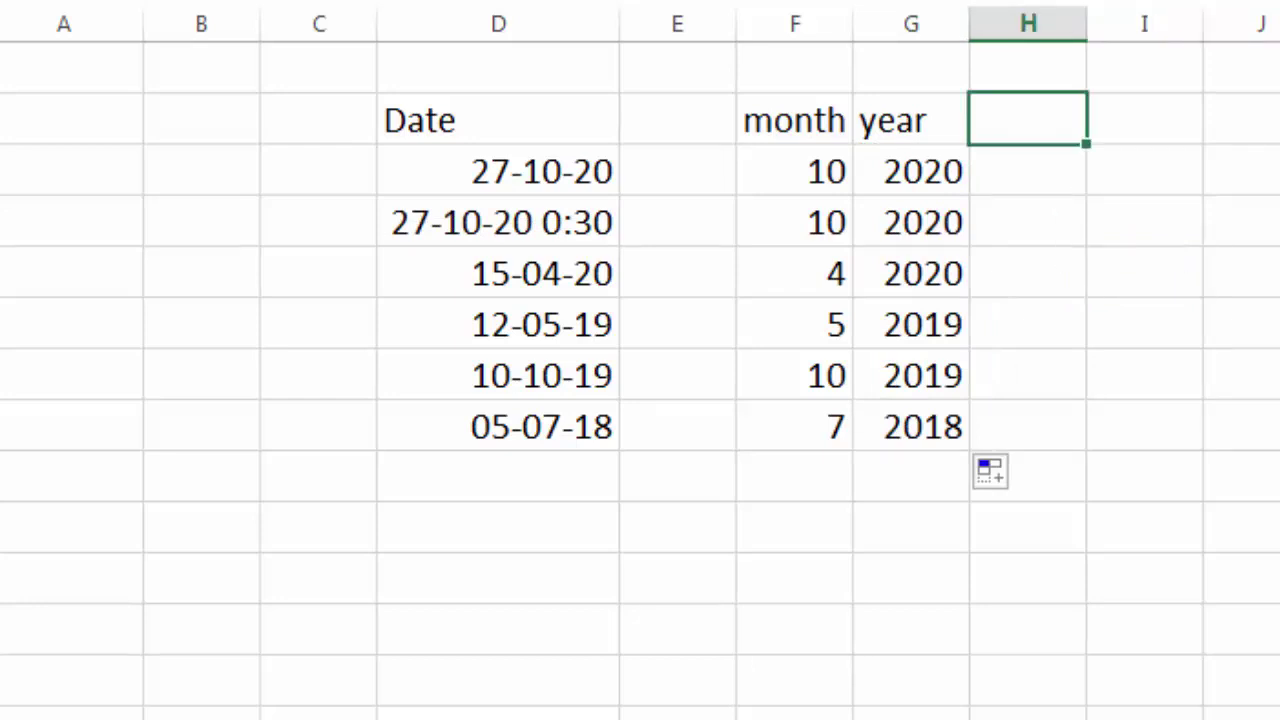
{"action": "type", "text": "day"}
{"action": "key", "text": "Return"}
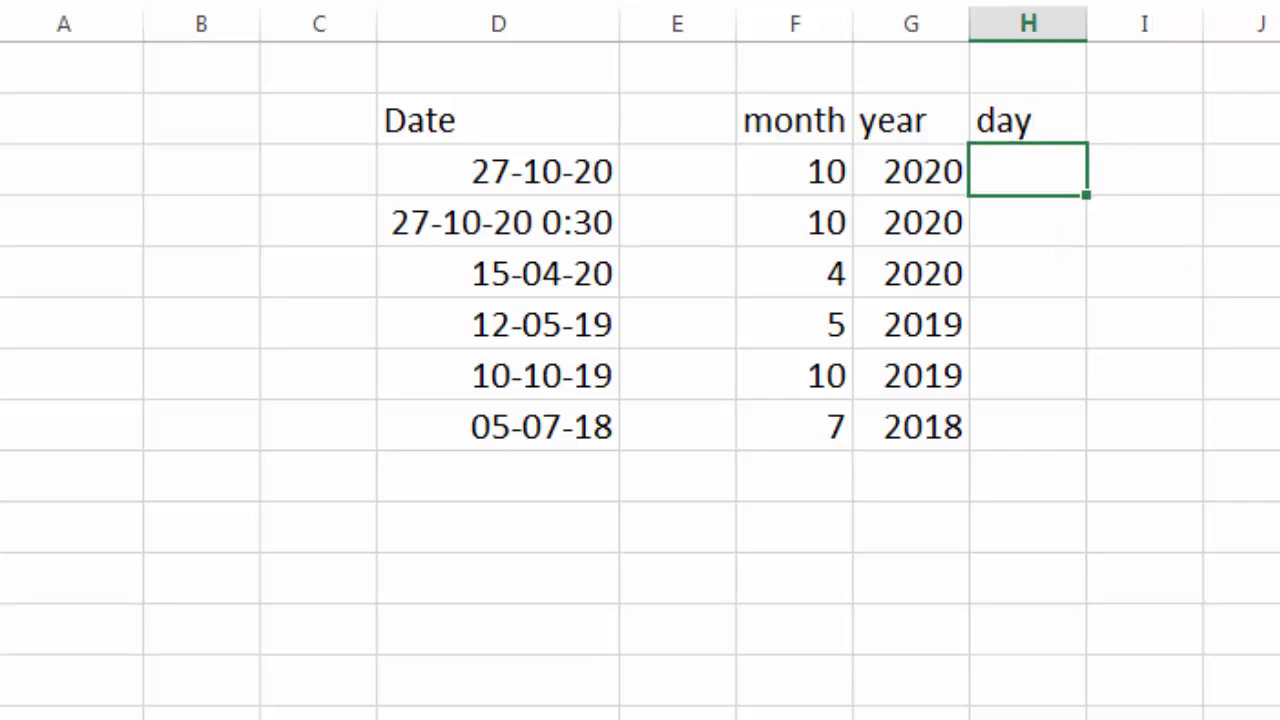
{"action": "type", "text": "hour"}
{"action": "key", "text": "Return"}
{"action": "type", "text": "minute"}
{"action": "key", "text": "Return"}
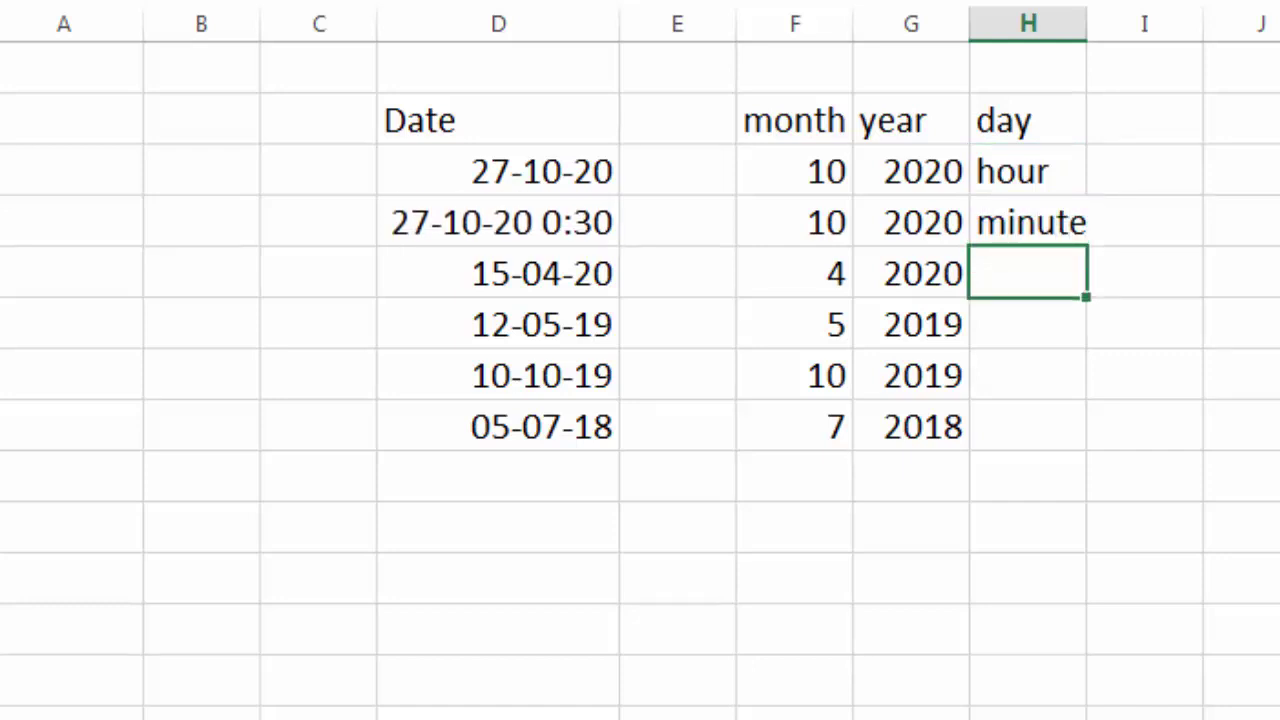
{"action": "type", "text": "second"}
{"action": "key", "text": "Return"}
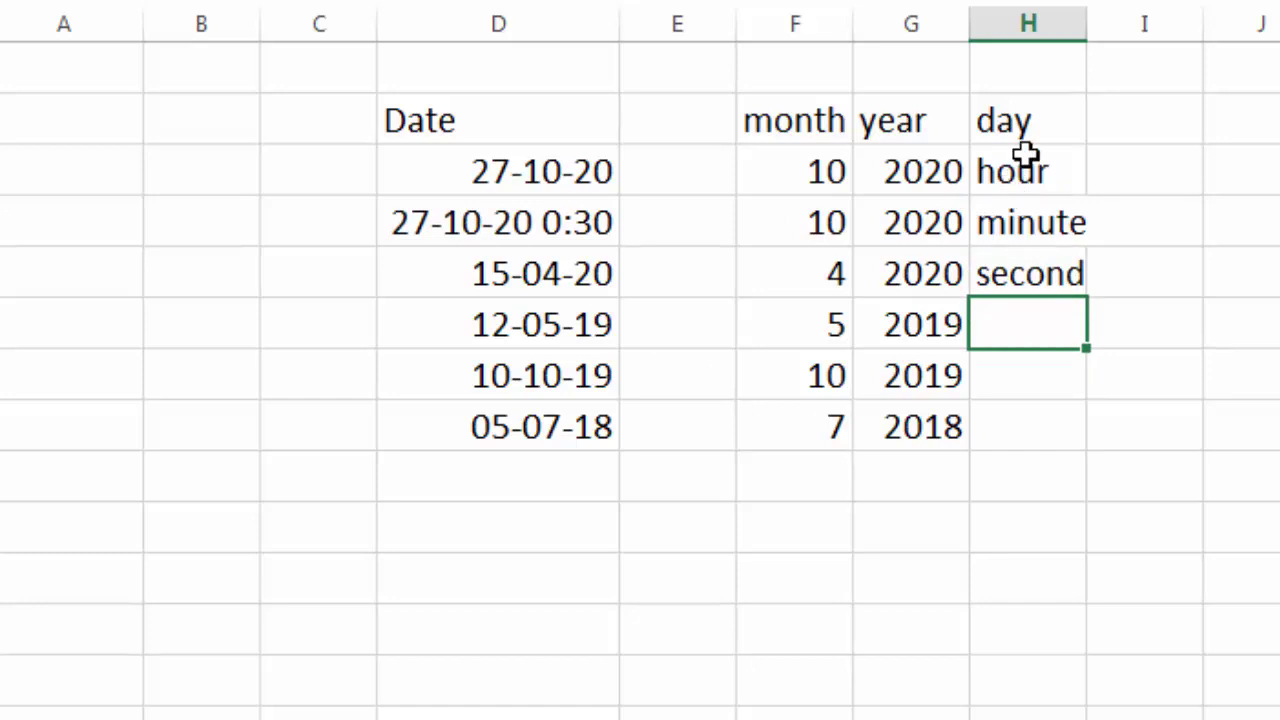
{"action": "left_click_drag", "start_coordinate": [754, 175], "coordinate": [910, 475]}
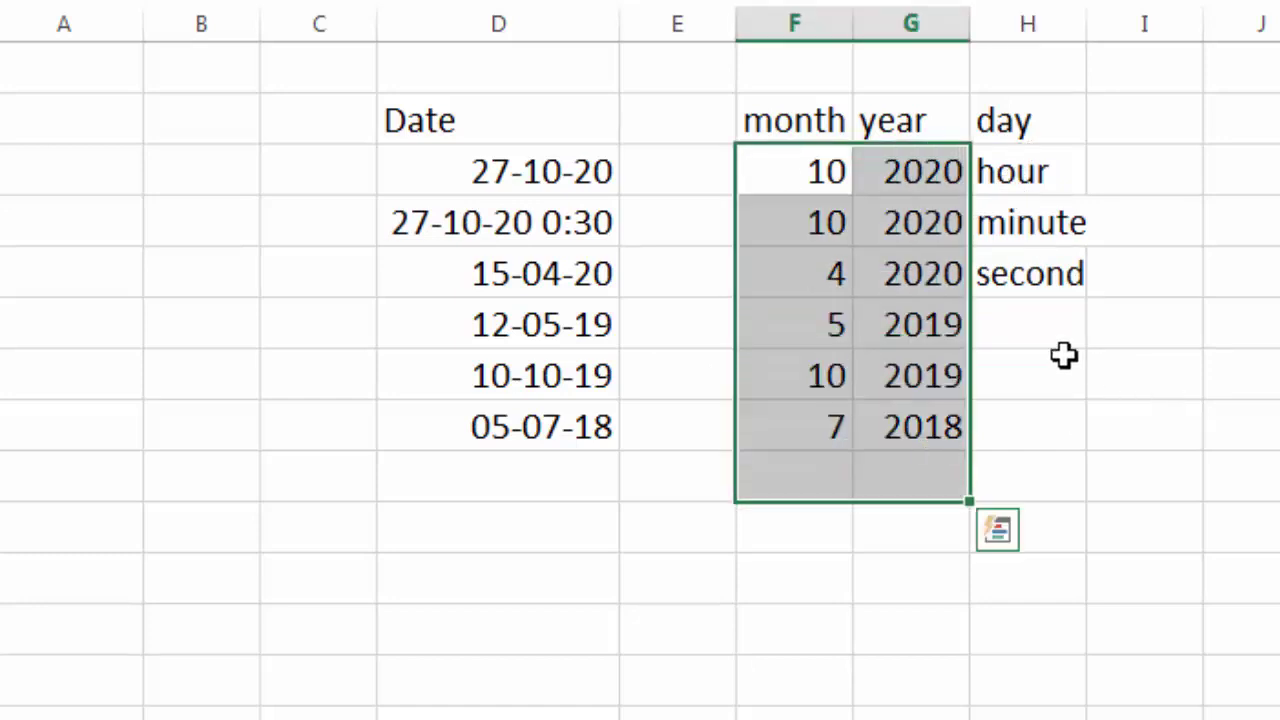
{"action": "left_click", "coordinate": [1063, 355]}
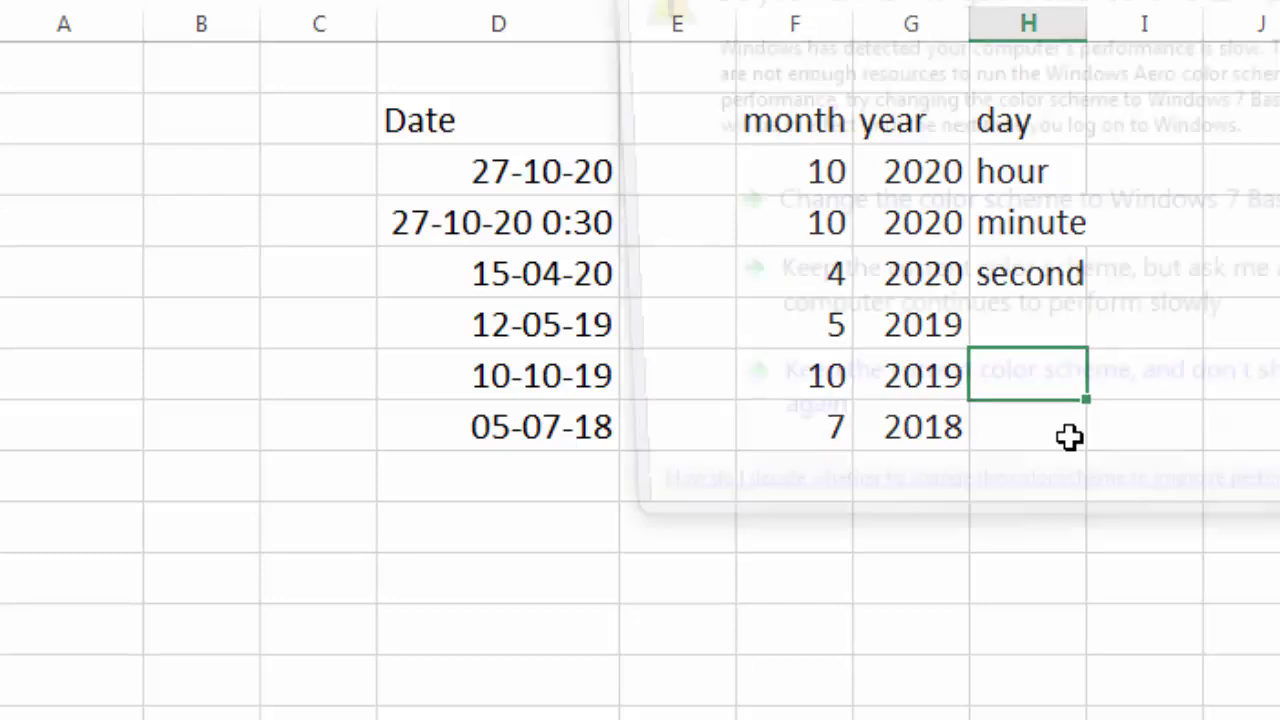
{"action": "left_click", "coordinate": [1070, 437]}
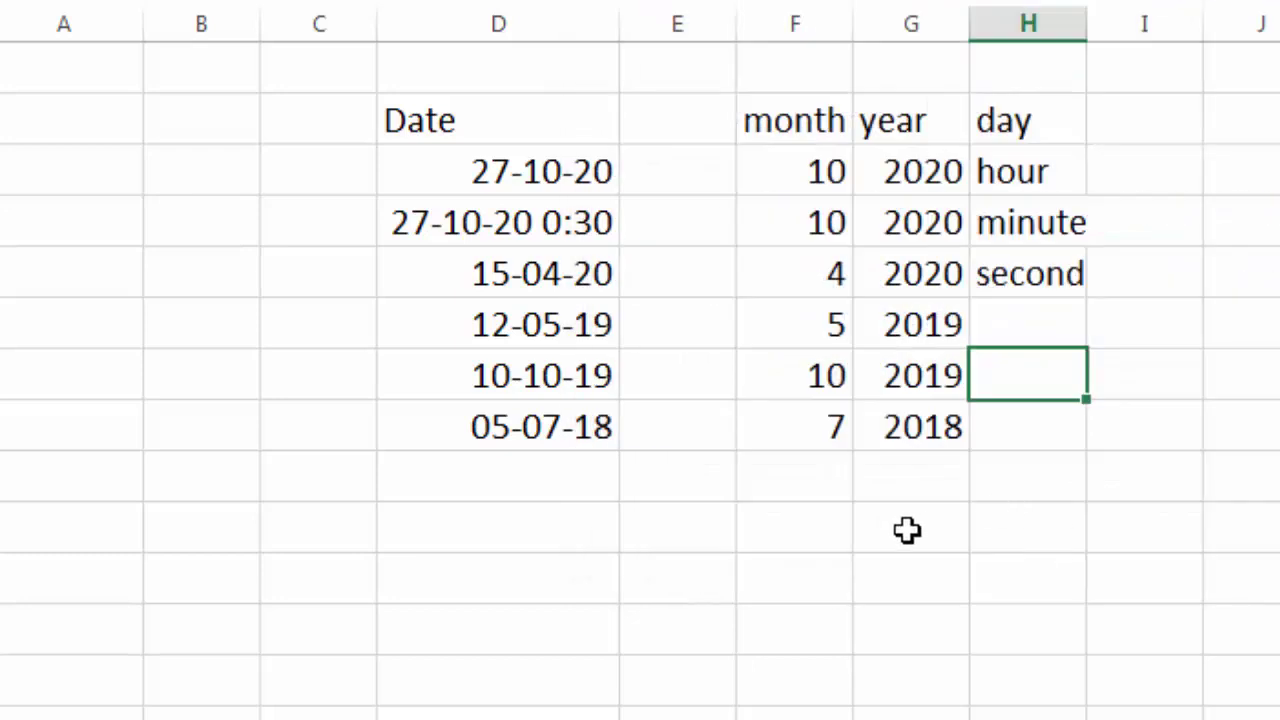
{"action": "left_click", "coordinate": [217, 540]}
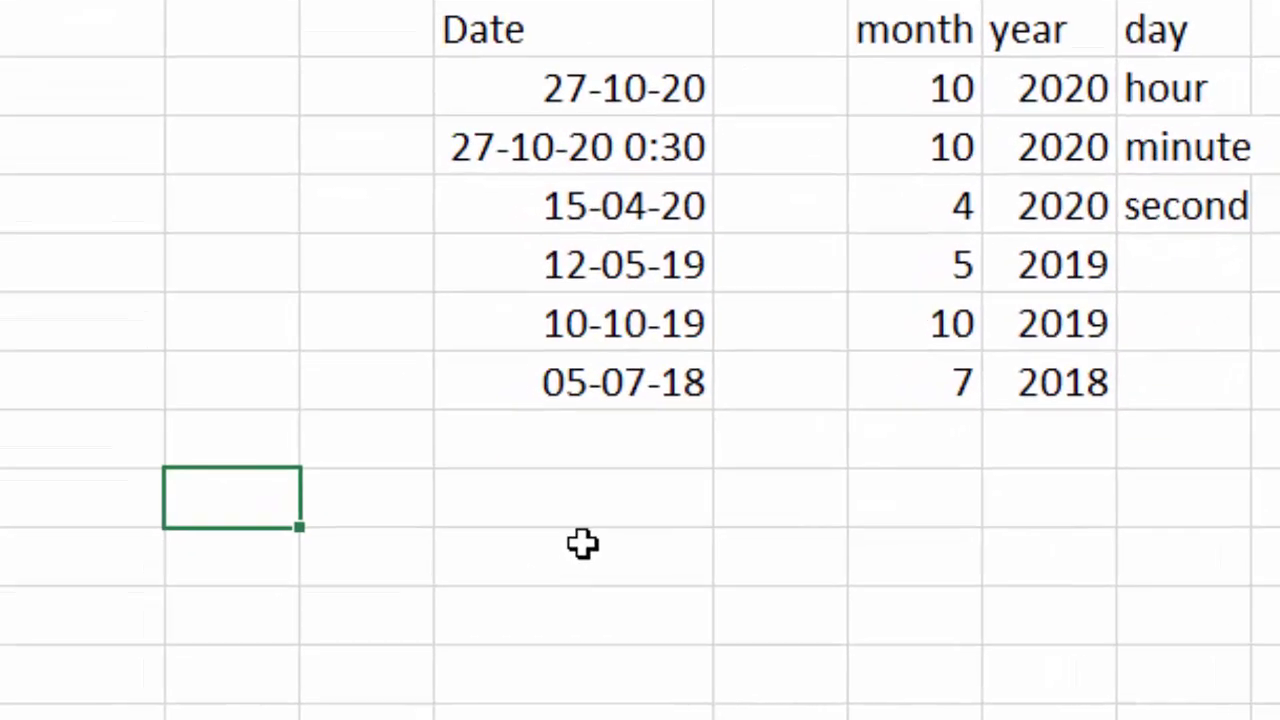
Enter 4-12-2015 in B10 and autofit the column width to reveal it
{"action": "scroll", "coordinate": [597, 540], "scroll_direction": "down", "scroll_amount": 2}
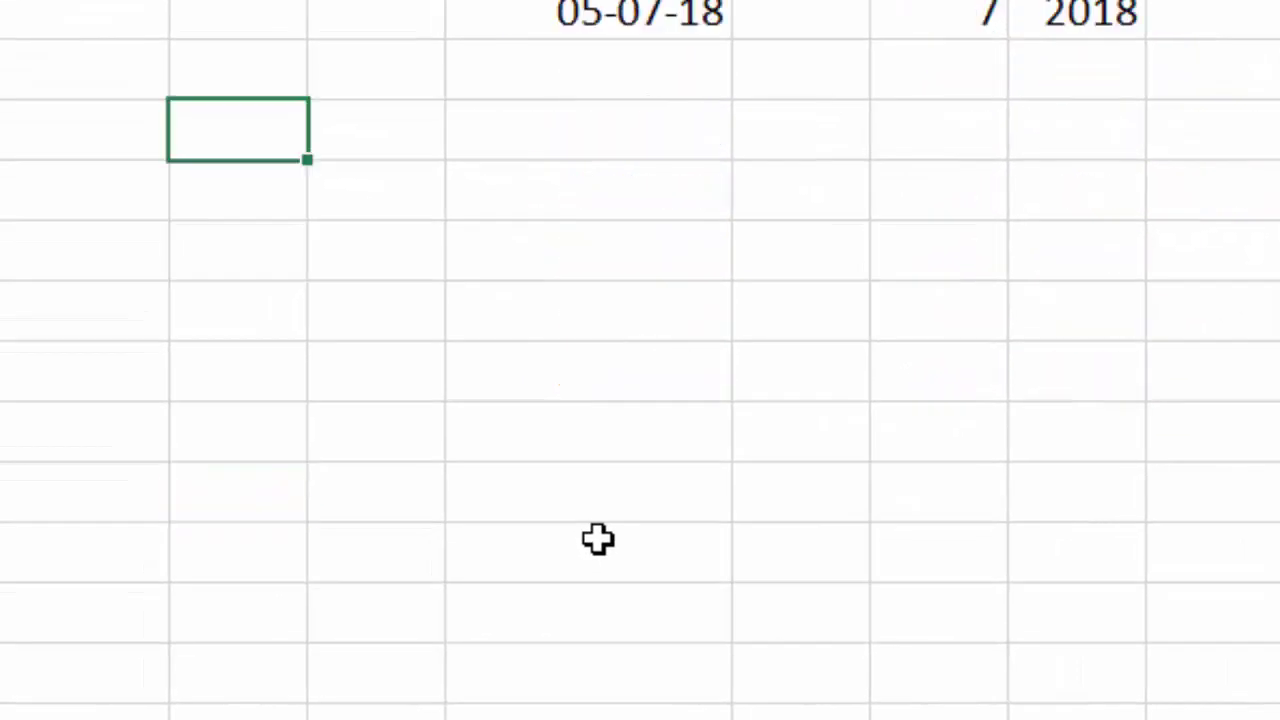
{"action": "type", "text": "4-12-2015"}
{"action": "key", "text": "Return"}
{"action": "key", "text": "Up"}
{"action": "key", "text": "Right"}
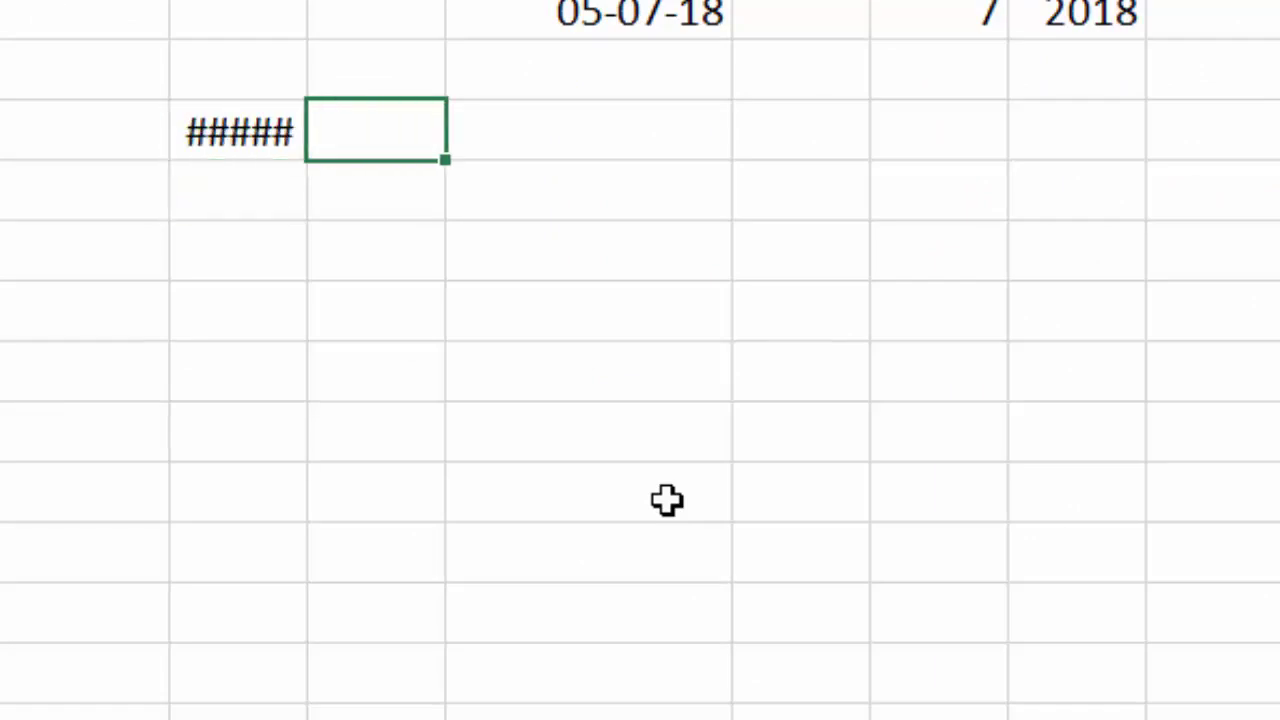
{"action": "key", "text": "alt+h"}
{"action": "key", "text": "o"}
{"action": "key", "text": "i"}
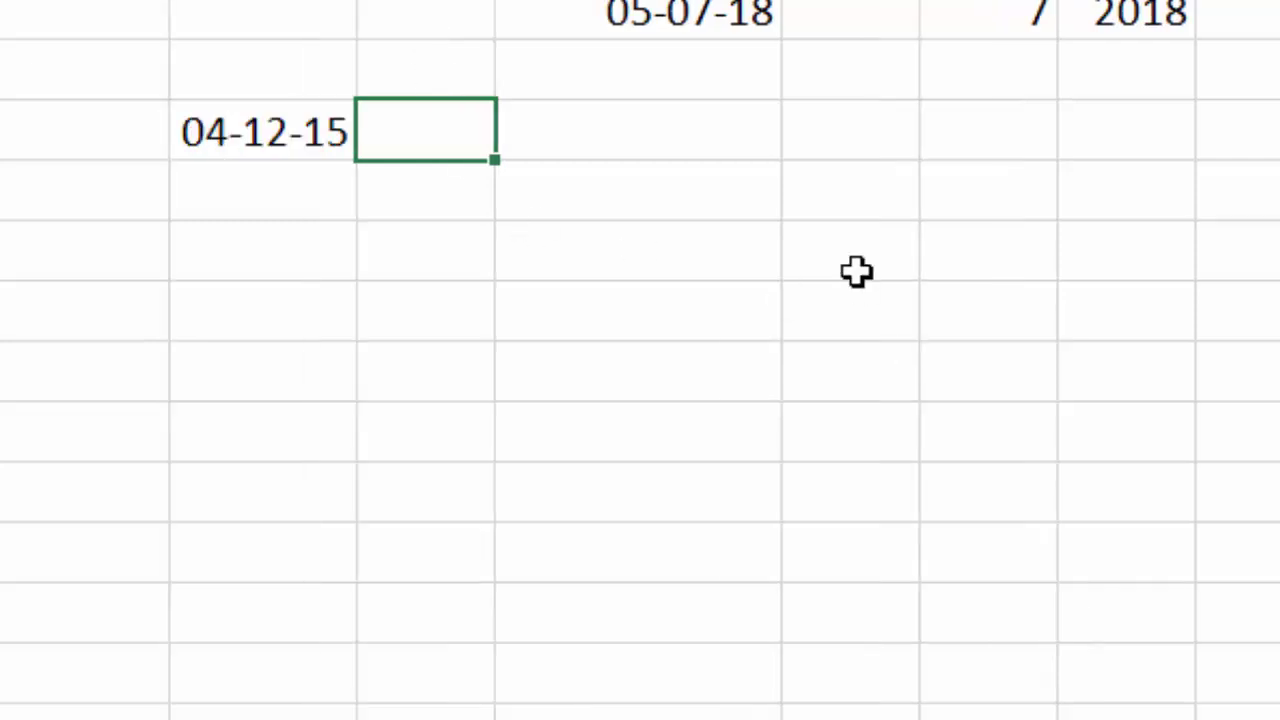
Enter 12-10-2020 in C10 and widen its column so 12-10-20 shows
{"action": "type", "text": "12-10-"}
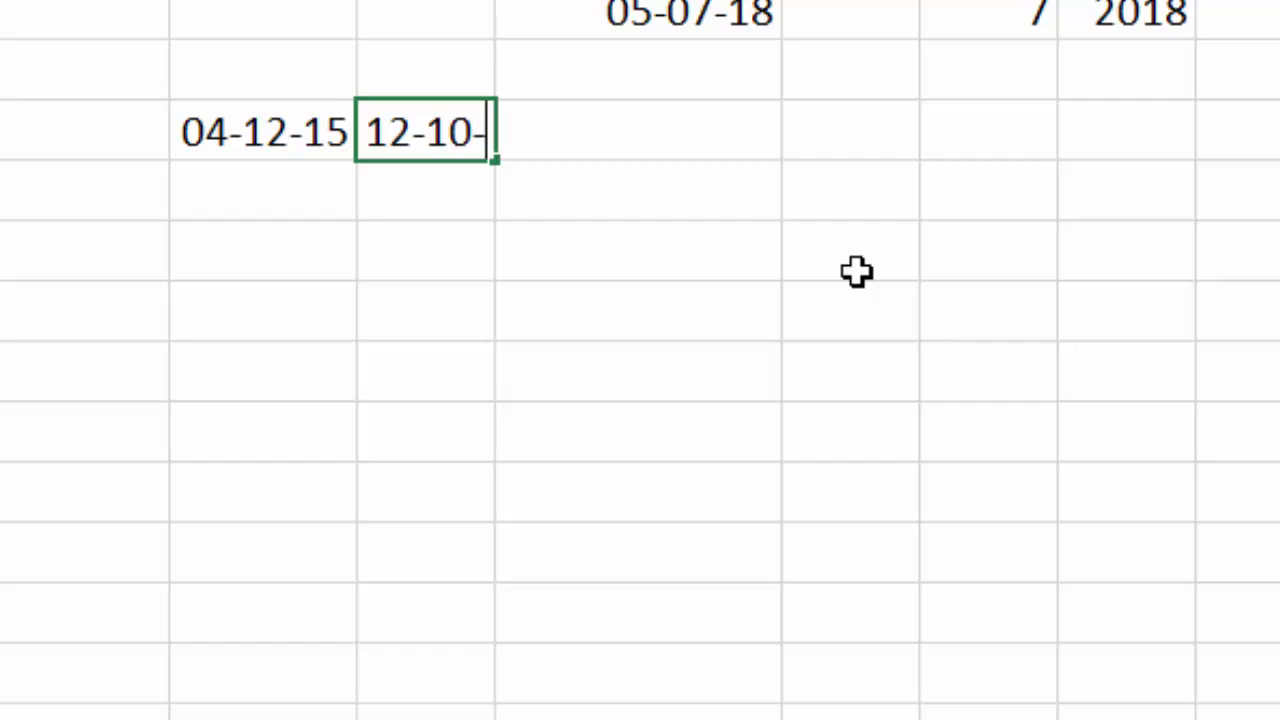
{"action": "type", "text": "2020"}
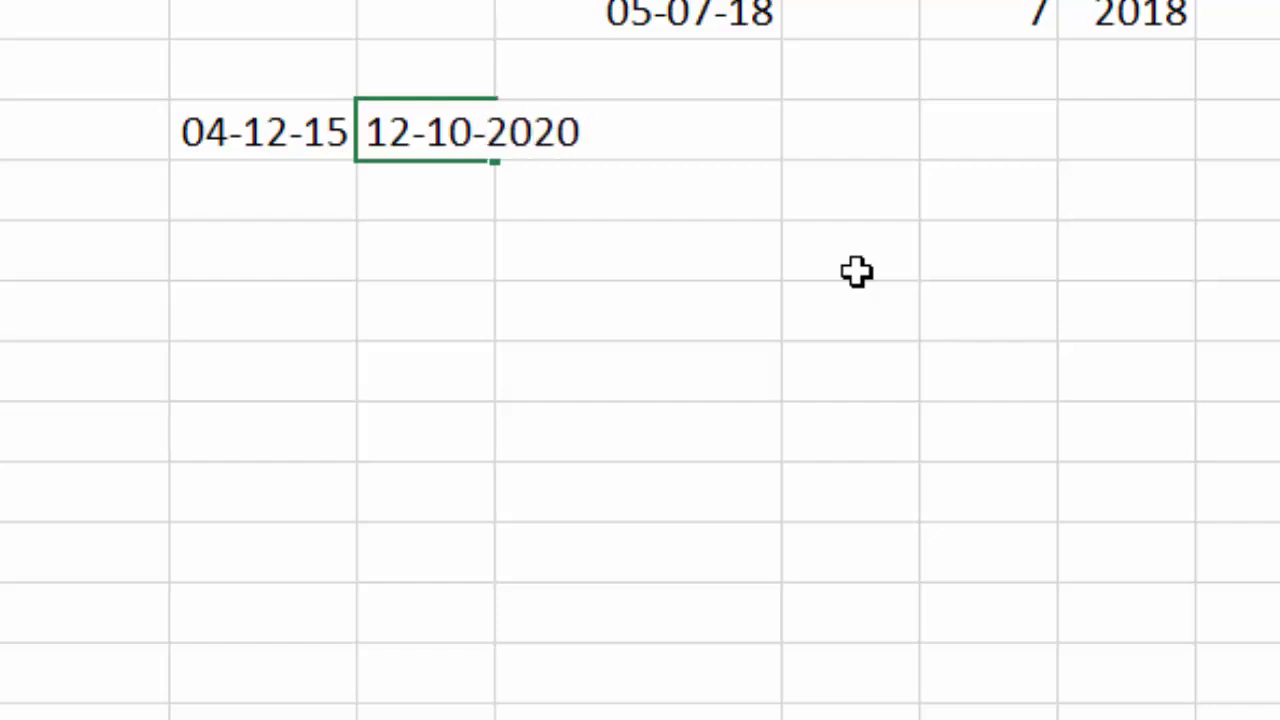
{"action": "key", "text": "Return"}
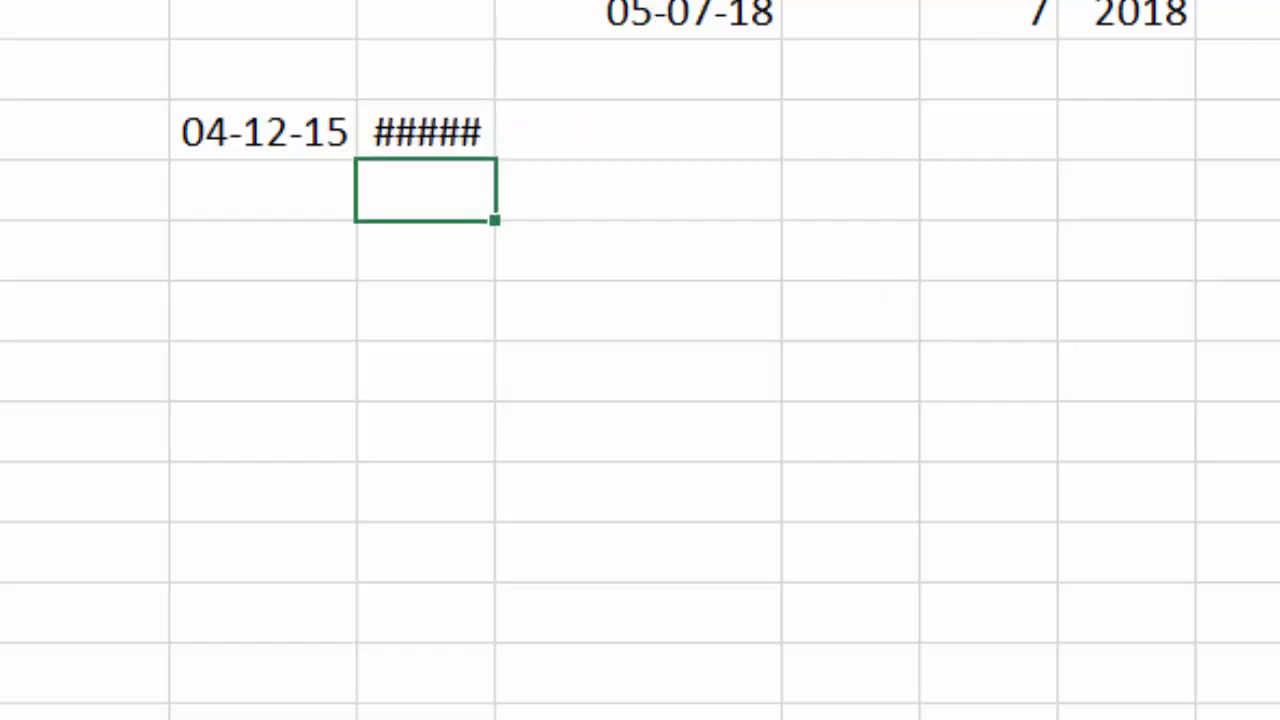
{"action": "left_click", "coordinate": [645, 128]}
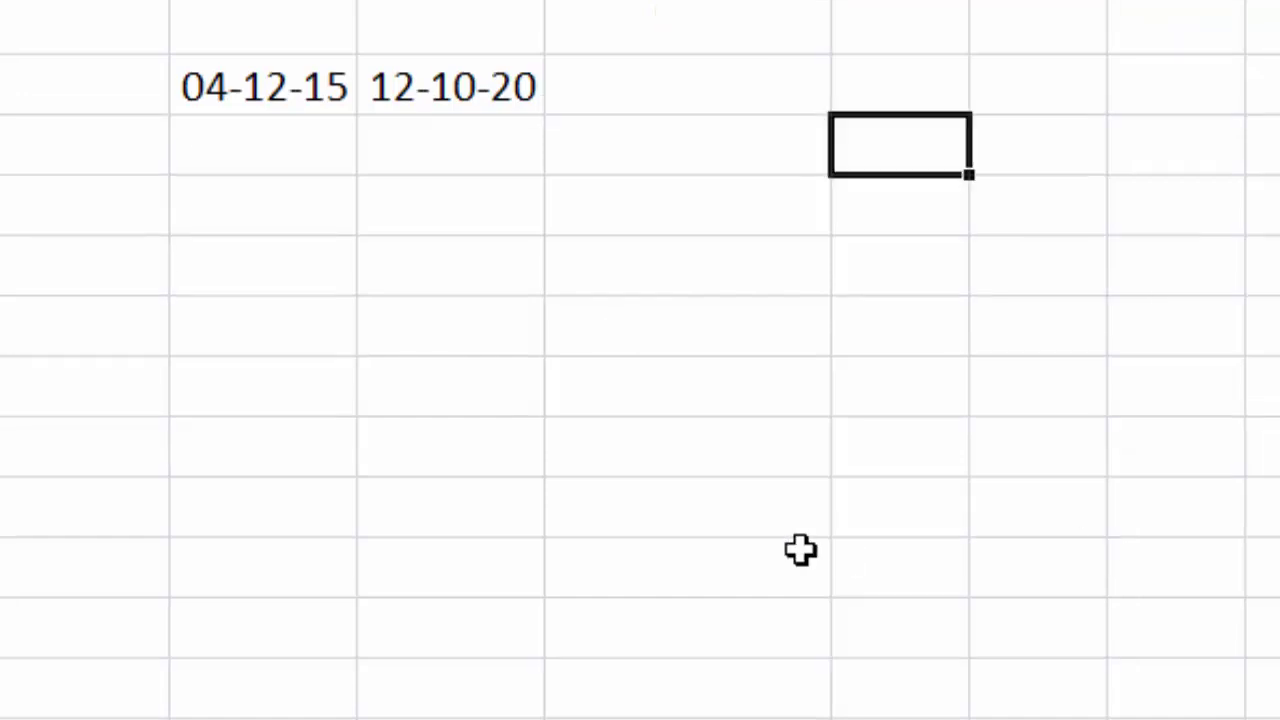
In D10 enter =DATEDIF(B10,C10,"y"), which returns 4 years
{"action": "left_click", "coordinate": [665, 438]}
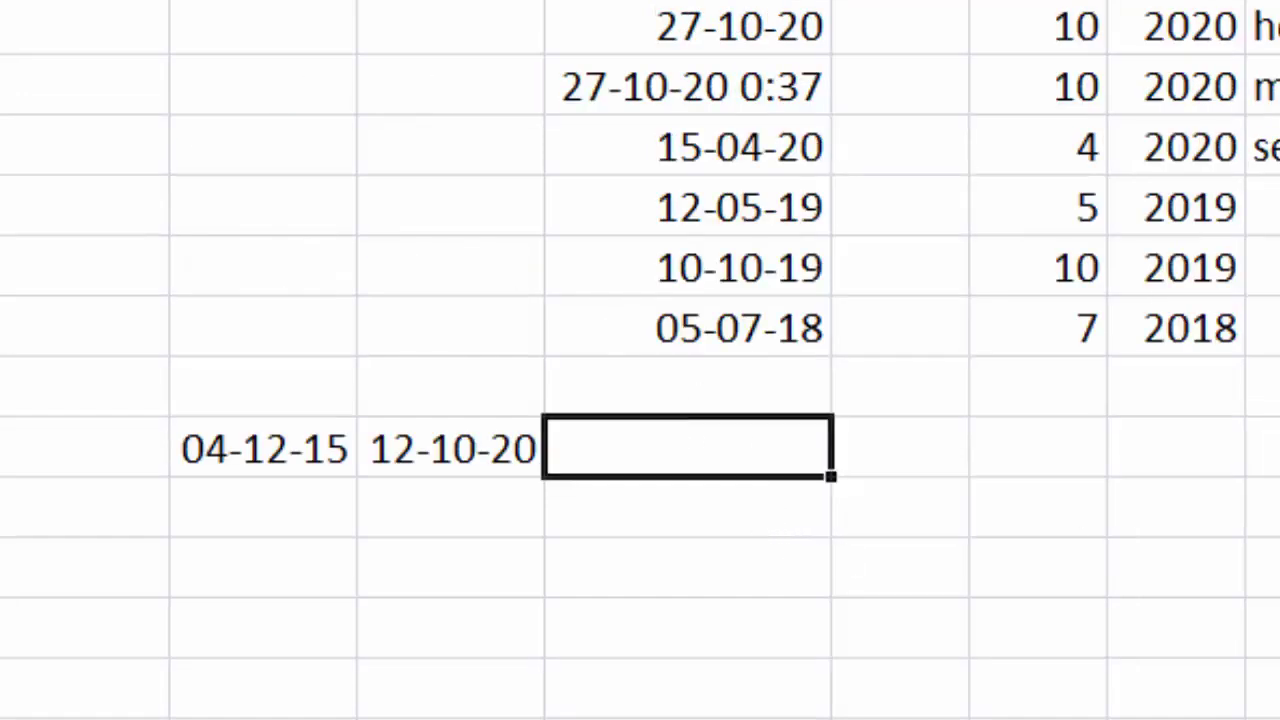
{"action": "type", "text": "="}
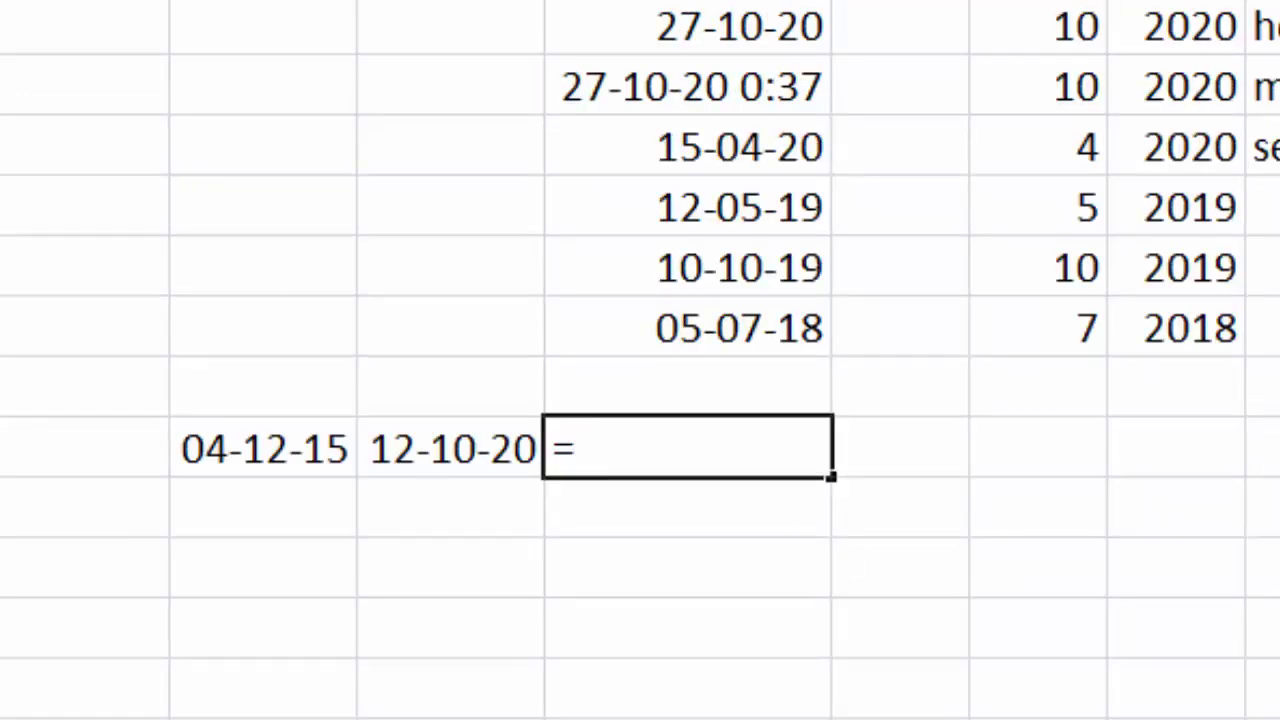
{"action": "type", "text": "date"}
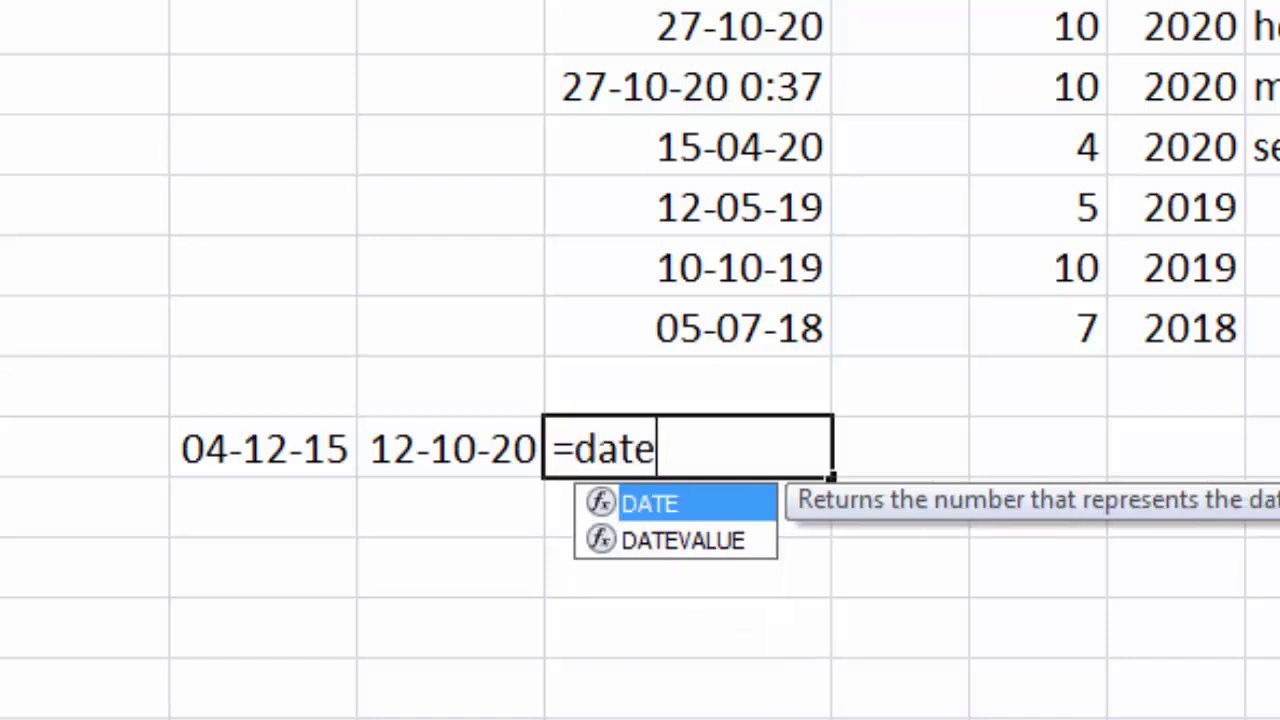
{"action": "type", "text": "dif("}
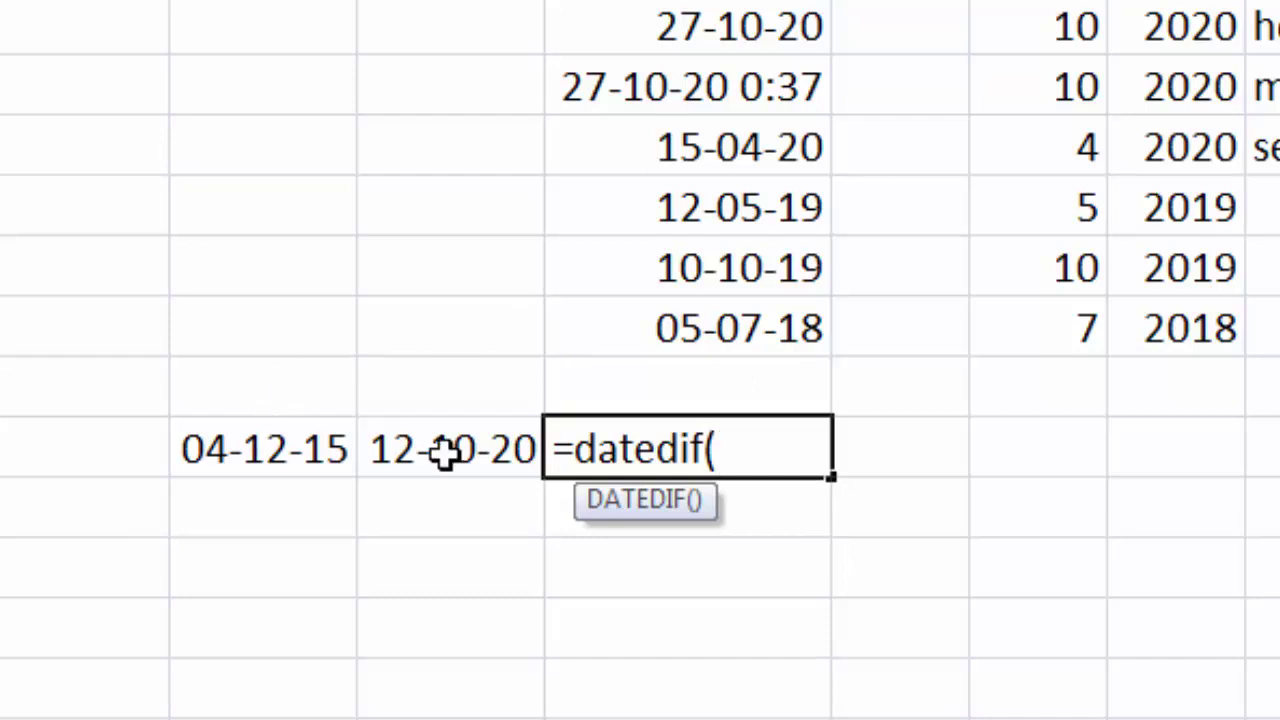
{"action": "left_click", "coordinate": [289, 448]}
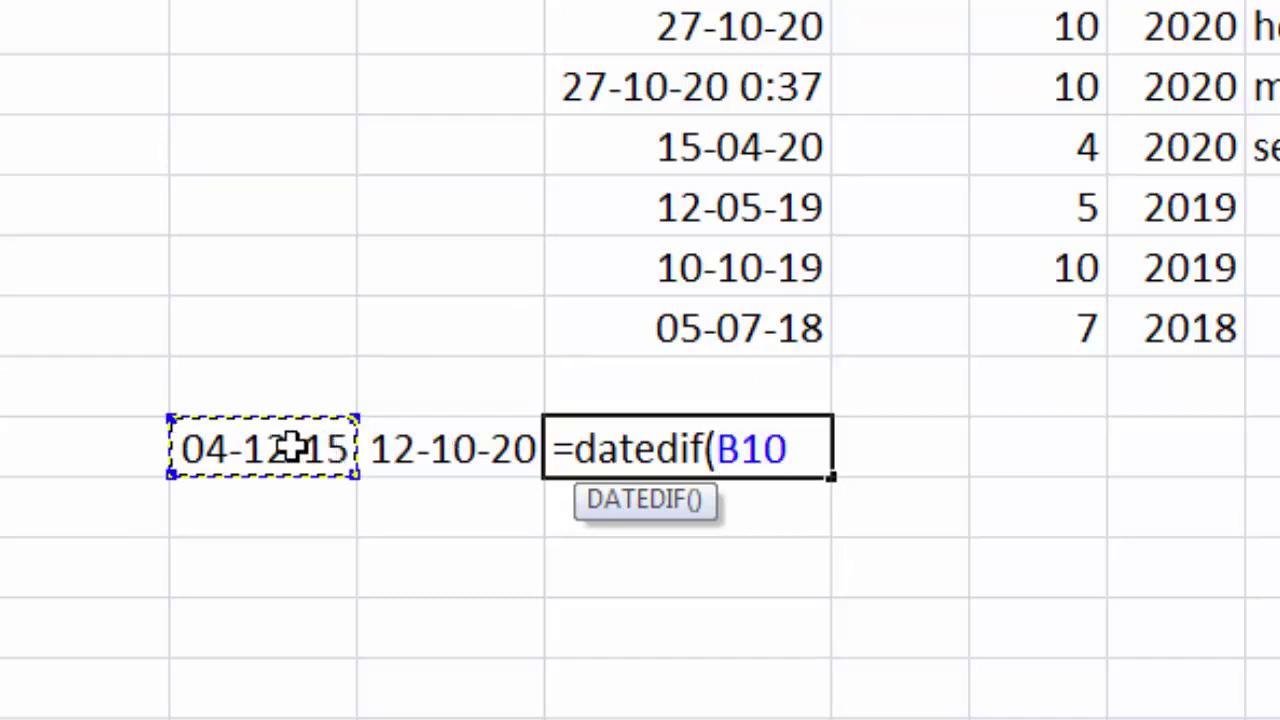
{"action": "type", "text": ","}
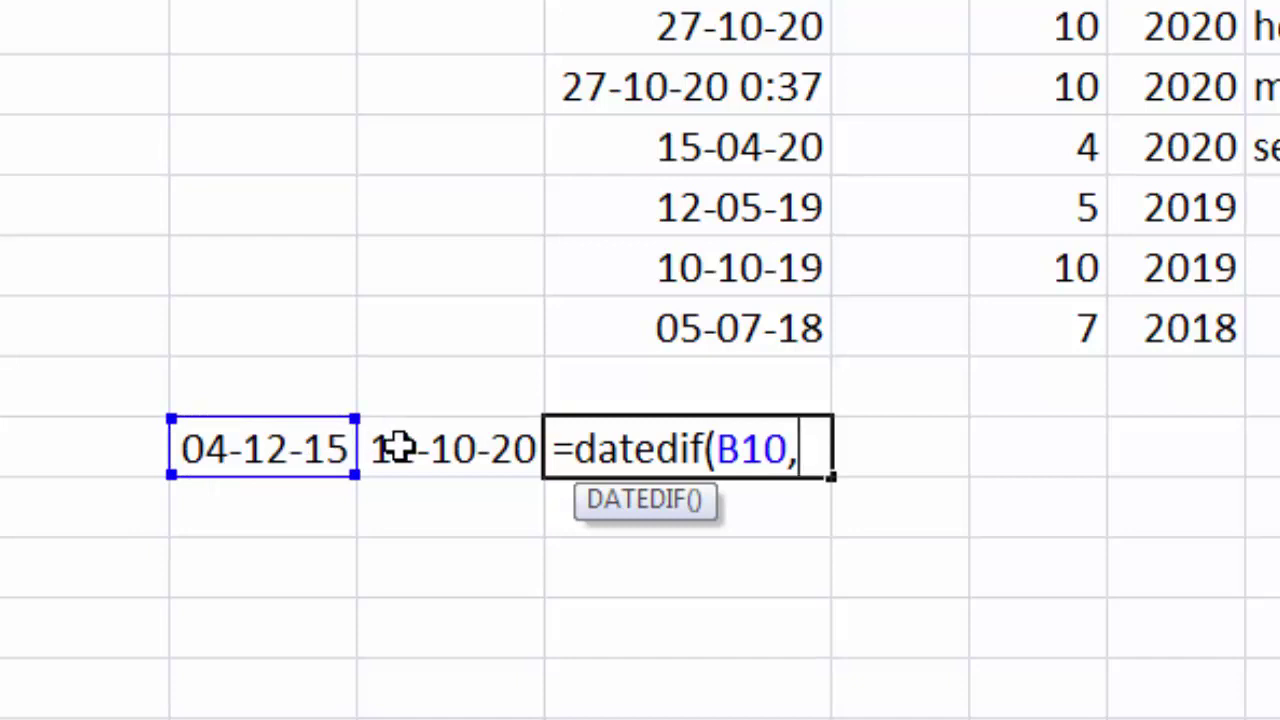
{"action": "left_click", "coordinate": [415, 448]}
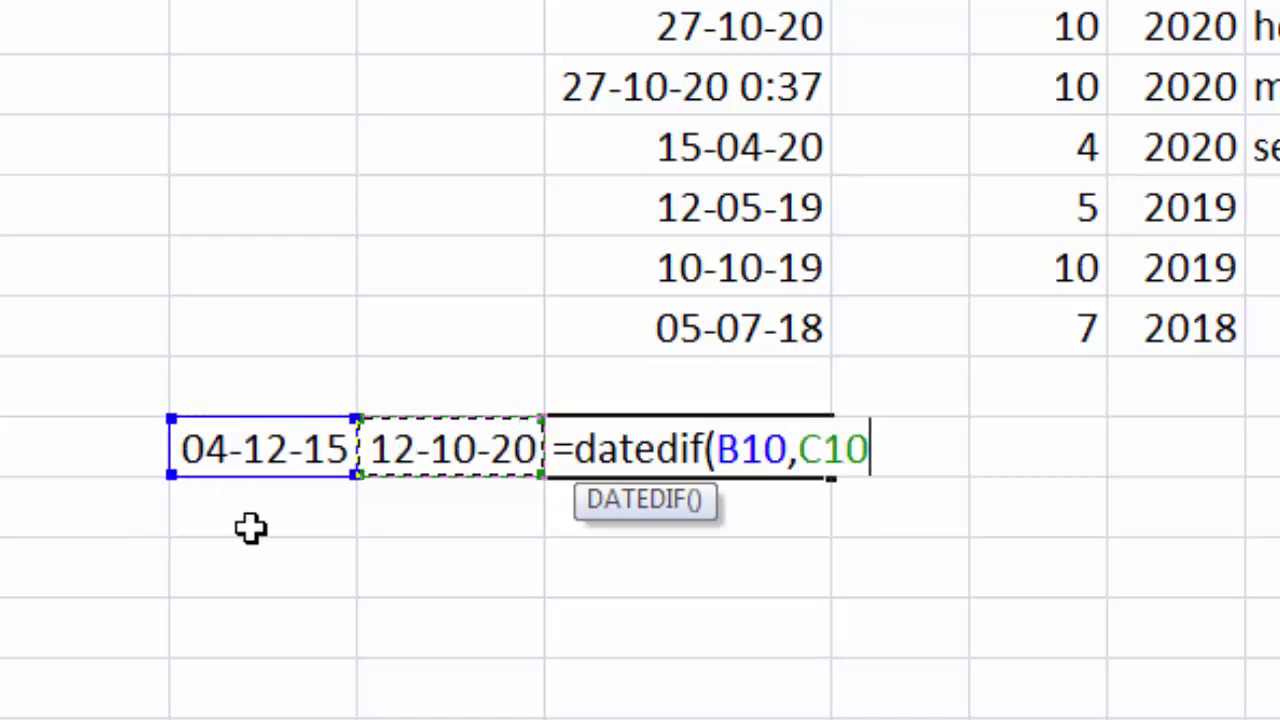
{"action": "type", "text": ",\"y\""}
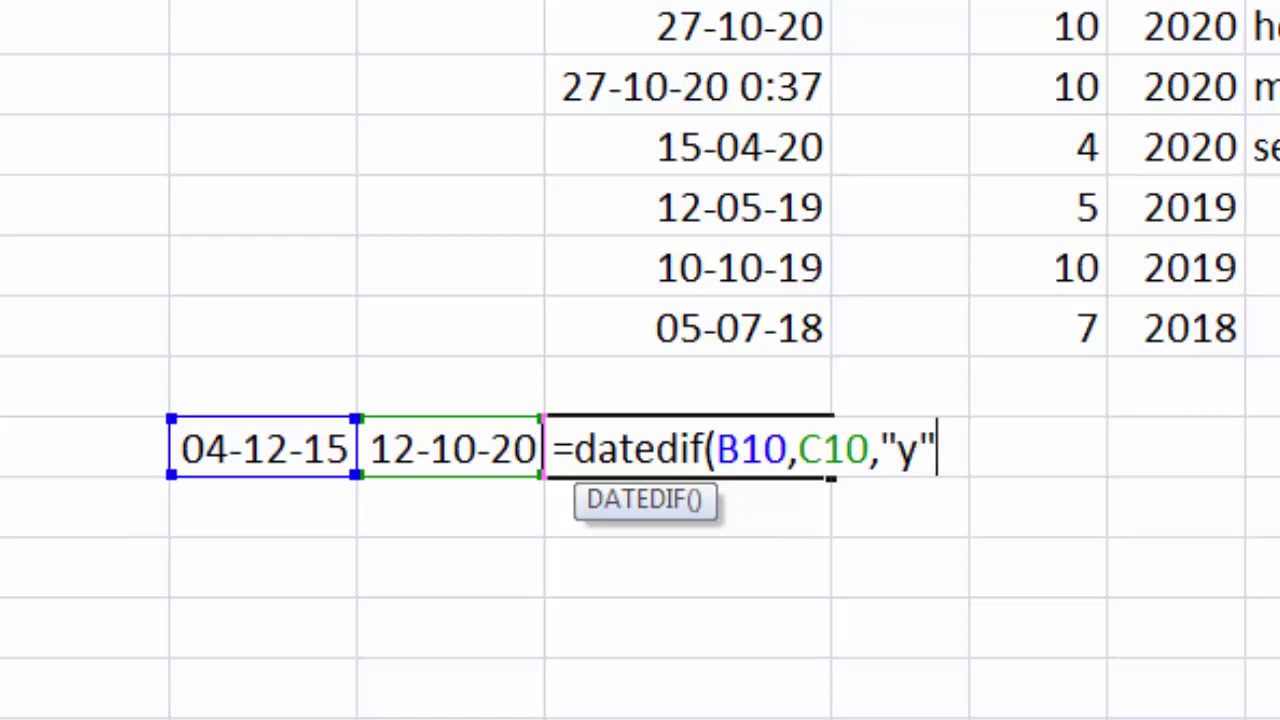
{"action": "type", "text": ")"}
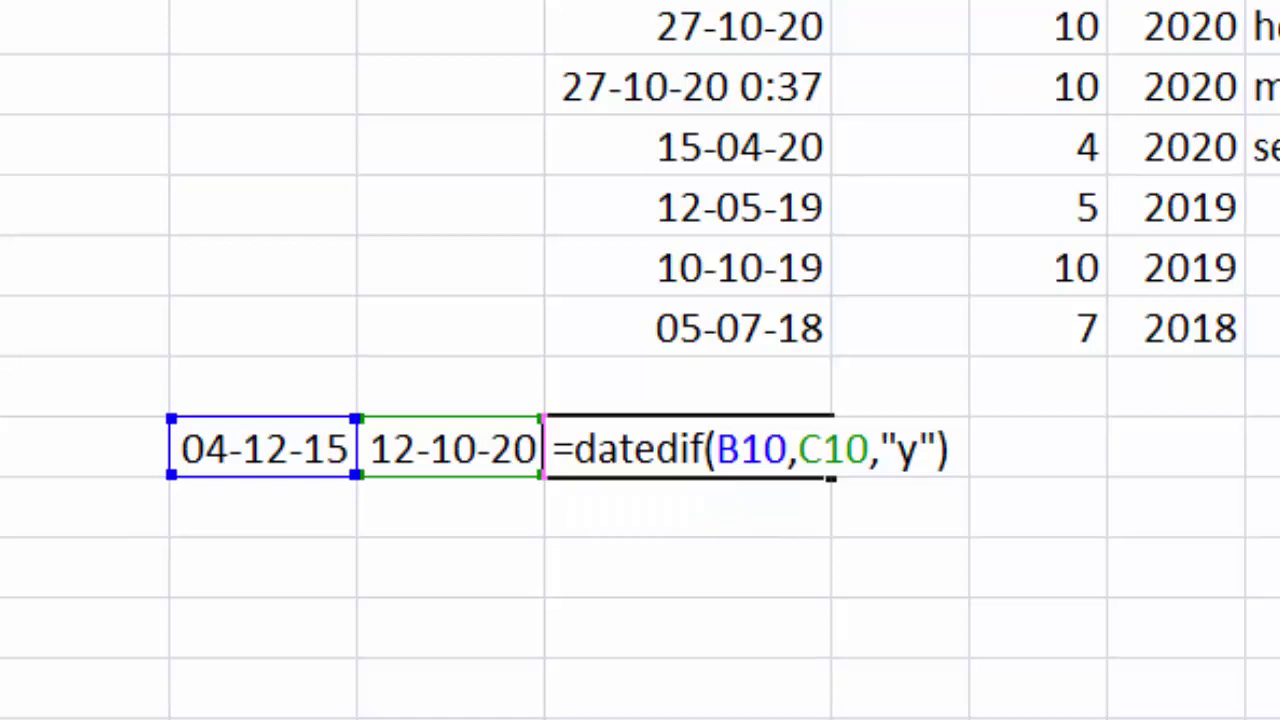
{"action": "mouse_move", "coordinate": [1040, 715]}
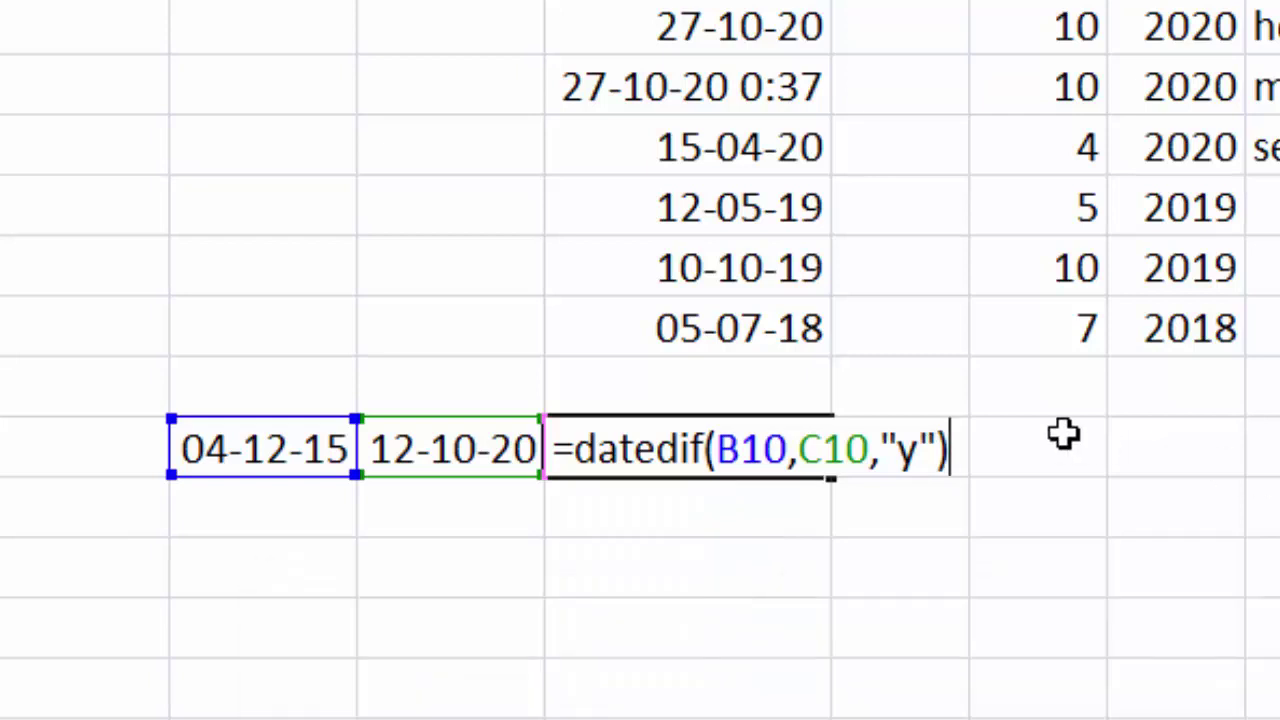
{"action": "key", "text": "Return"}
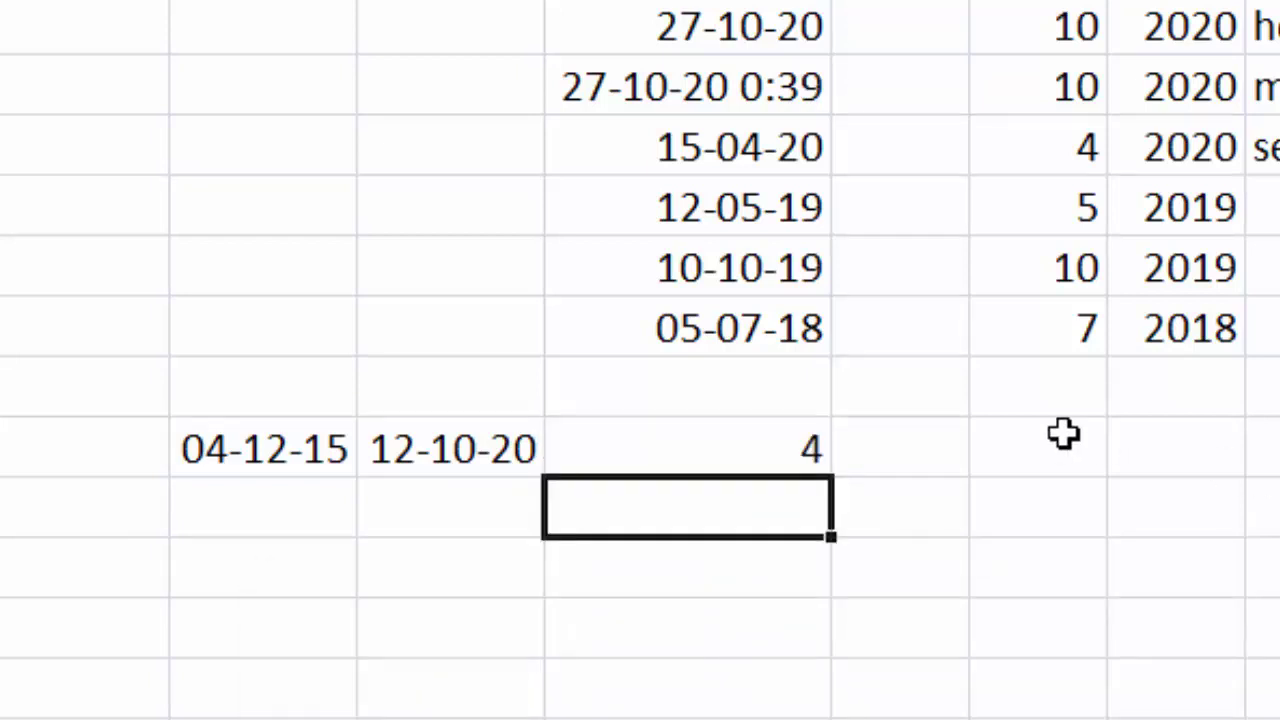
Append &" Year" to the D10 DATEDIF formula so it displays '4 Year'
{"action": "left_click", "coordinate": [746, 453]}
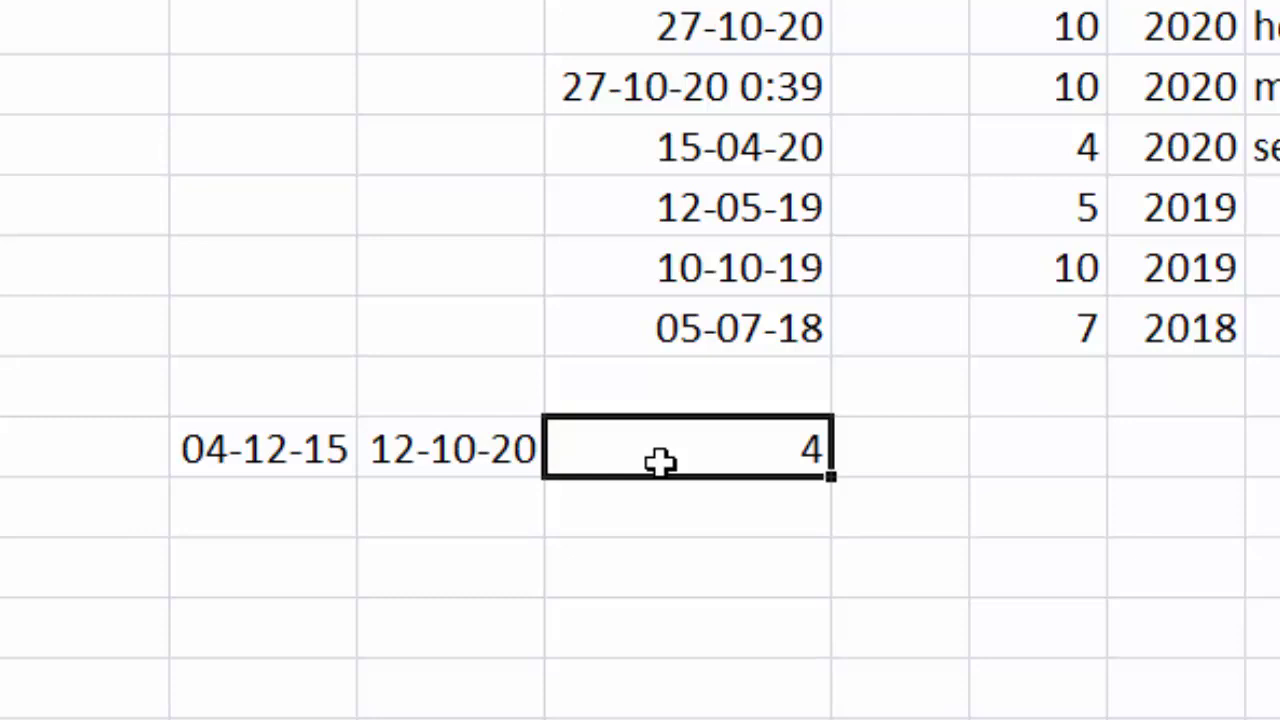
{"action": "double_click", "coordinate": [660, 461]}
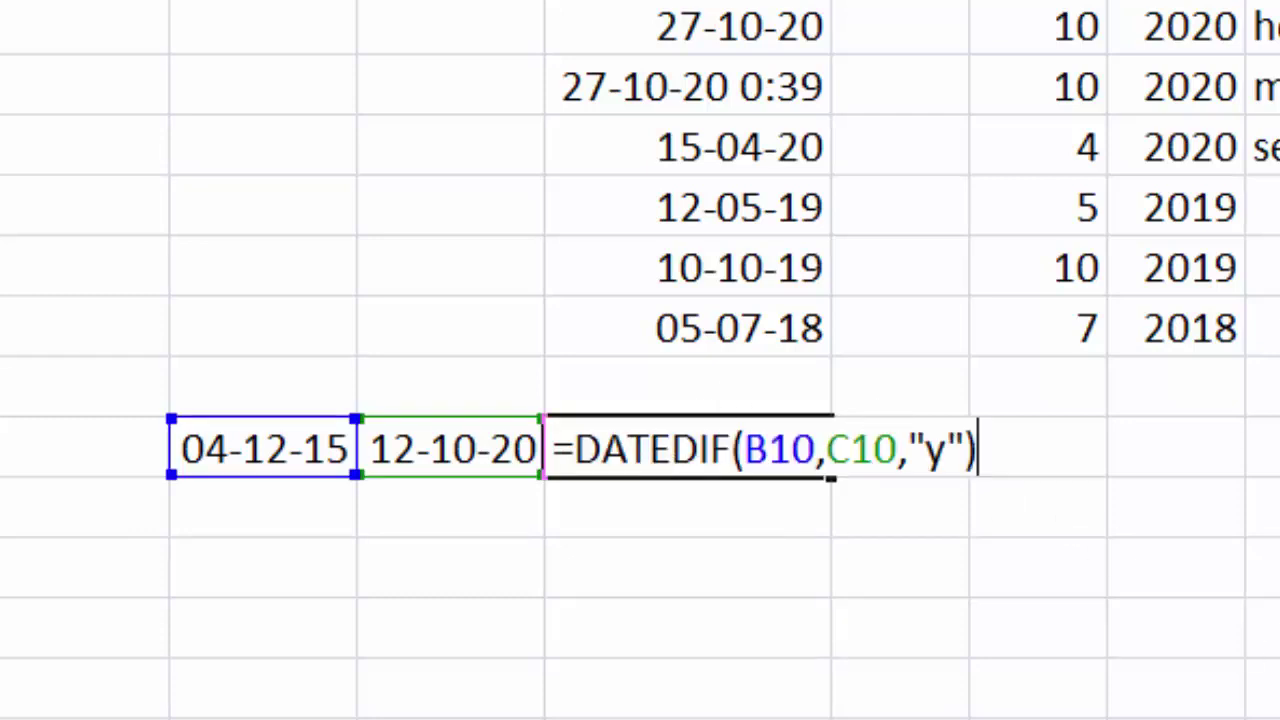
{"action": "type", "text": "&"}
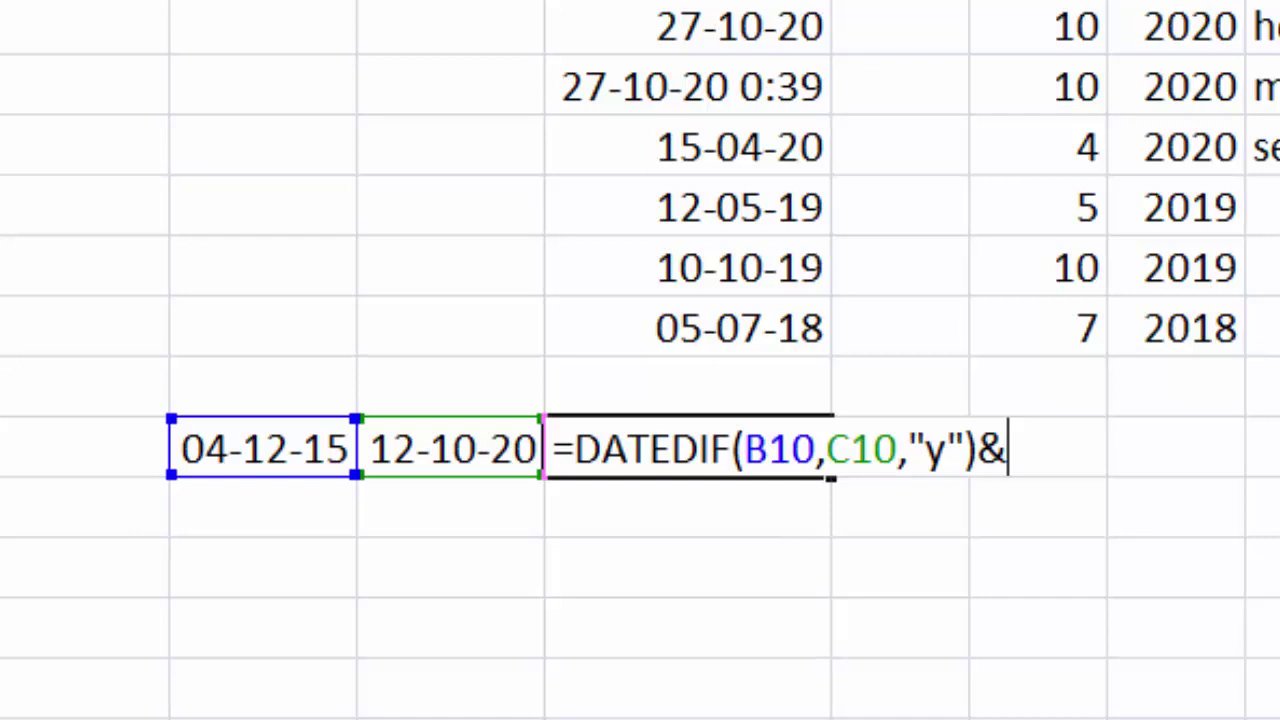
{"action": "type", "text": "\" Year\""}
{"action": "key", "text": "Return"}
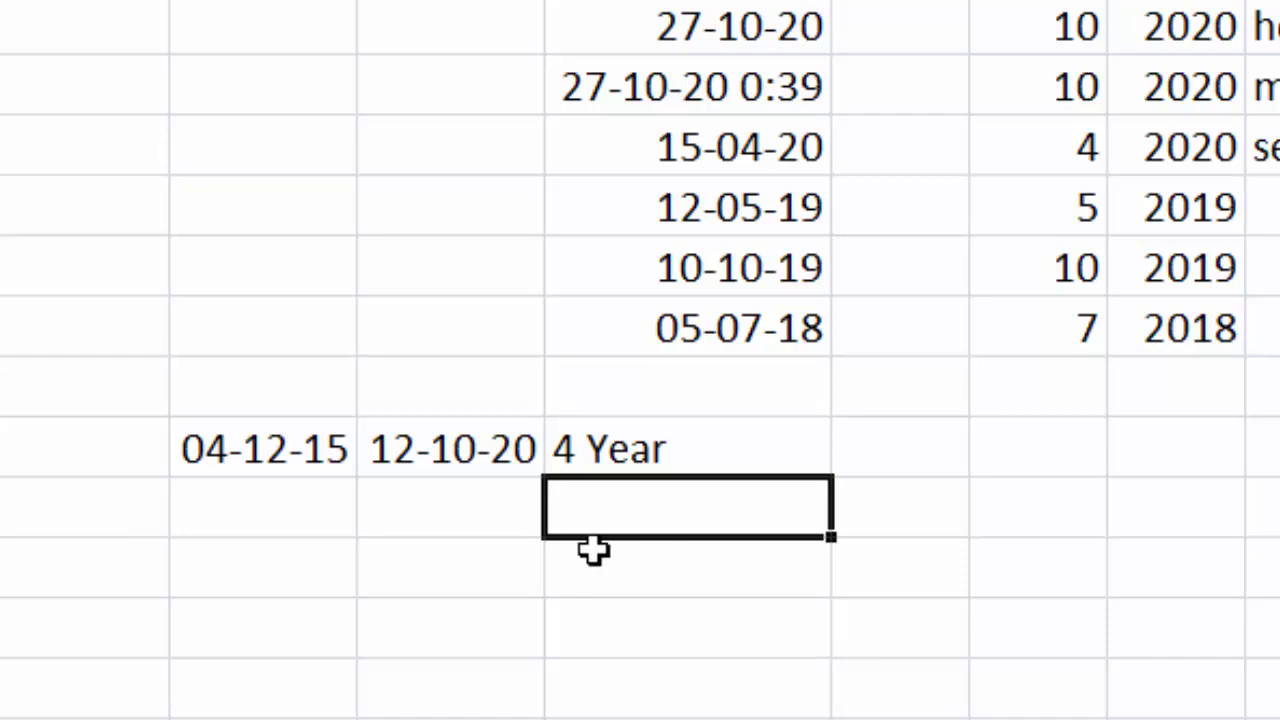
{"action": "left_click", "coordinate": [271, 449]}
Below '4 Year', enter =DATEDIF(B10,C10,"m"), which returns 58 months
{"action": "left_click", "coordinate": [505, 450]}
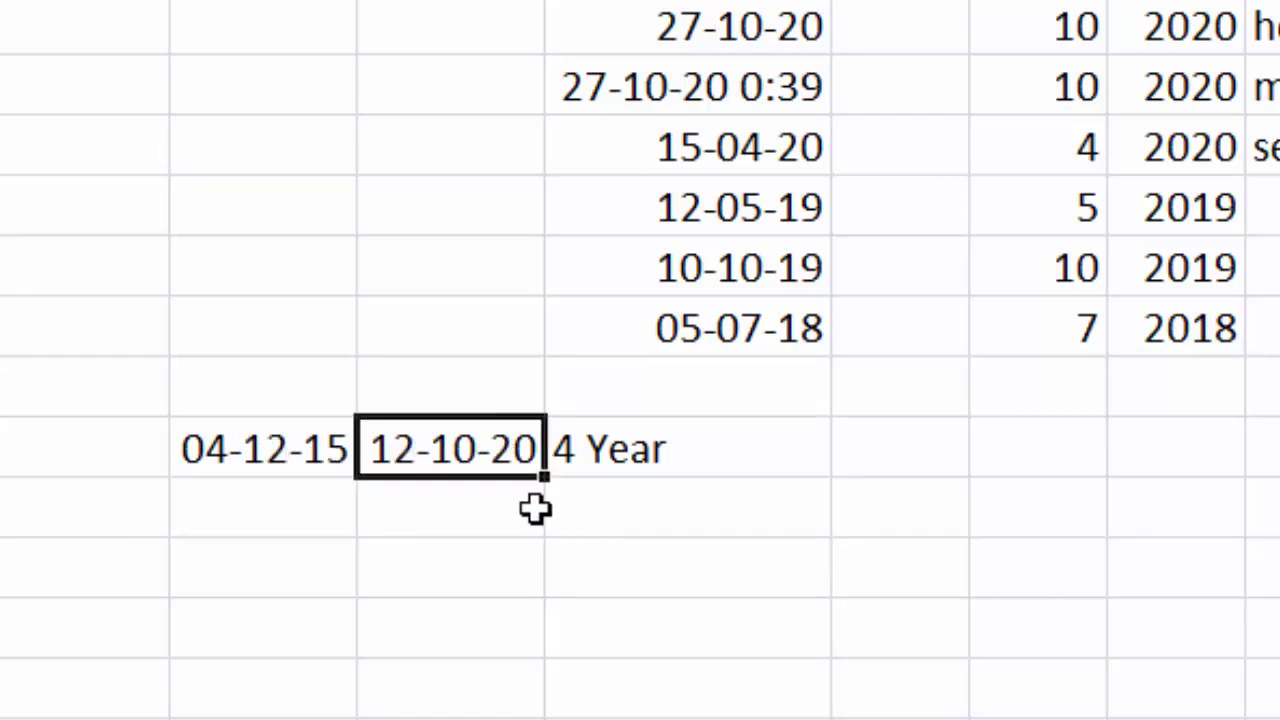
{"action": "left_click", "coordinate": [629, 516]}
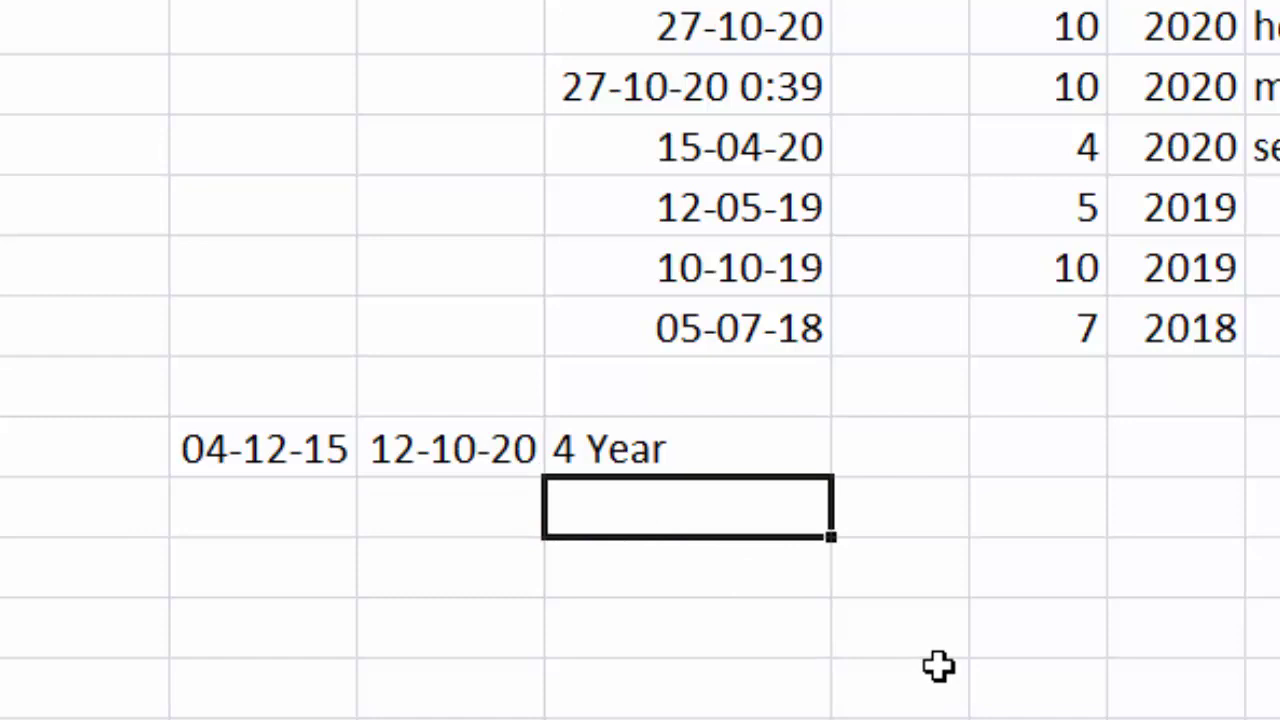
{"action": "type", "text": "=datedif("}
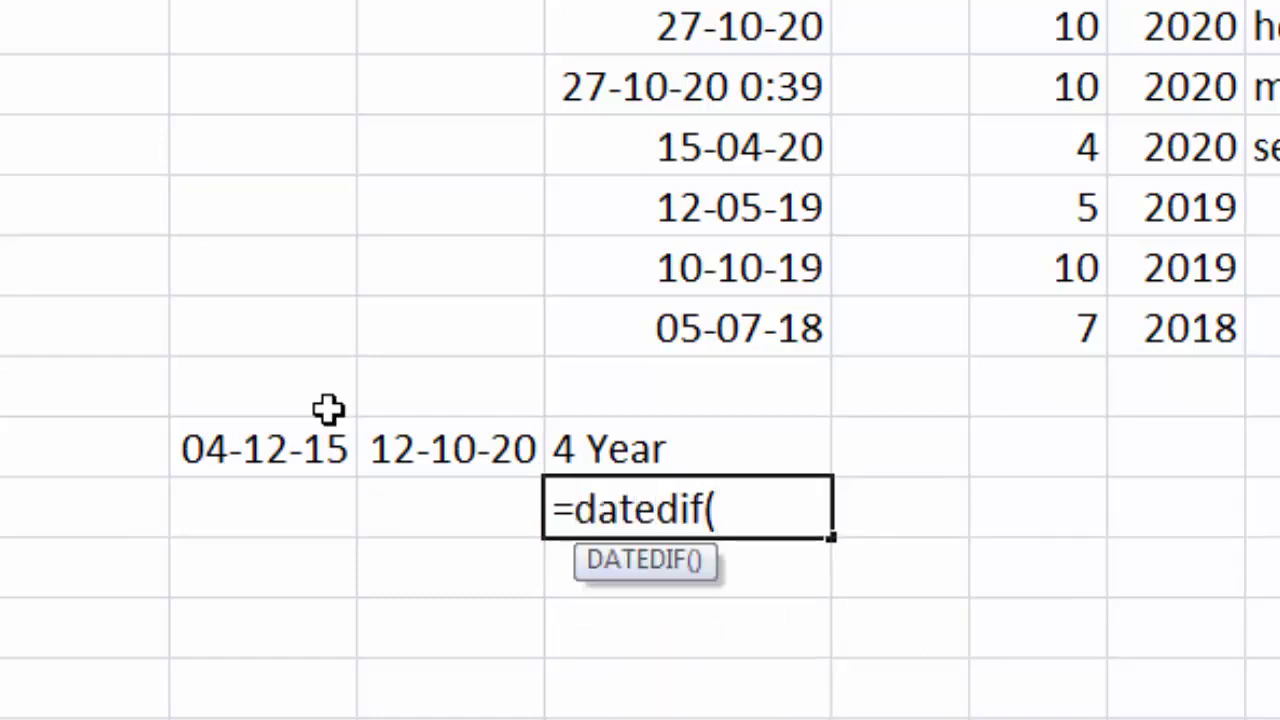
{"action": "left_click", "coordinate": [255, 446]}
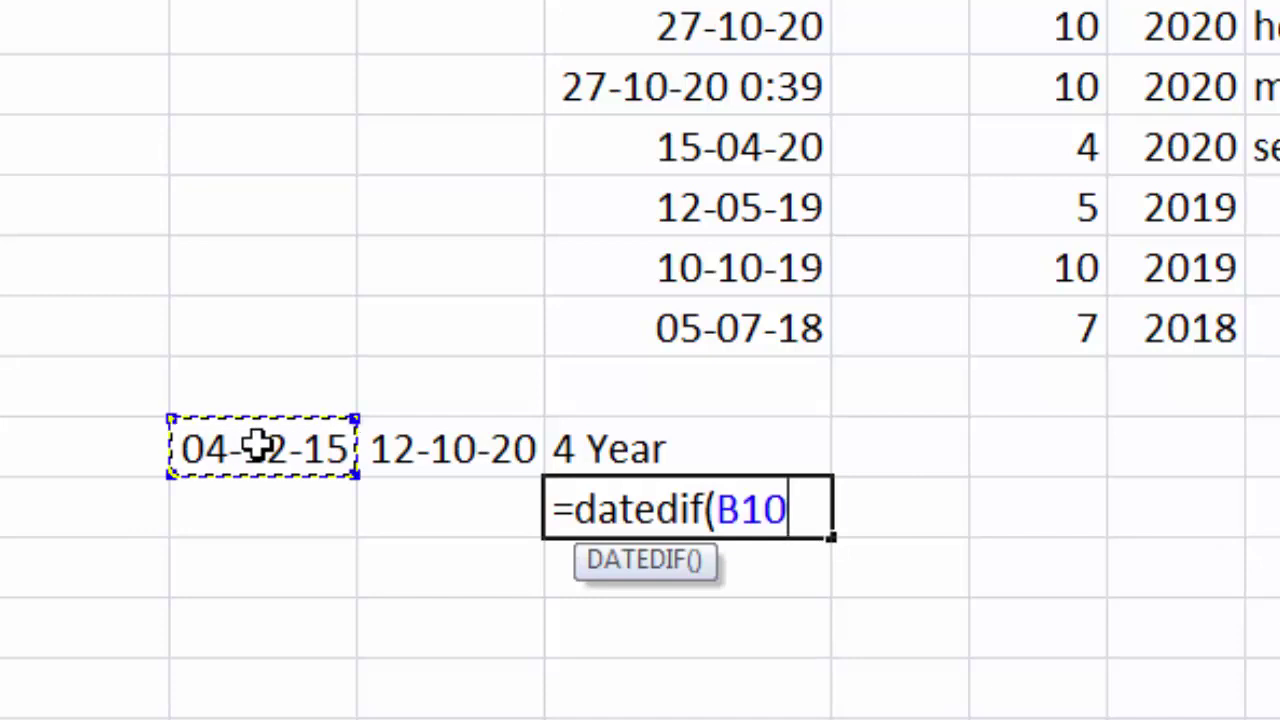
{"action": "type", "text": ","}
{"action": "left_click", "coordinate": [423, 443]}
{"action": "type", "text": ",\"m\")"}
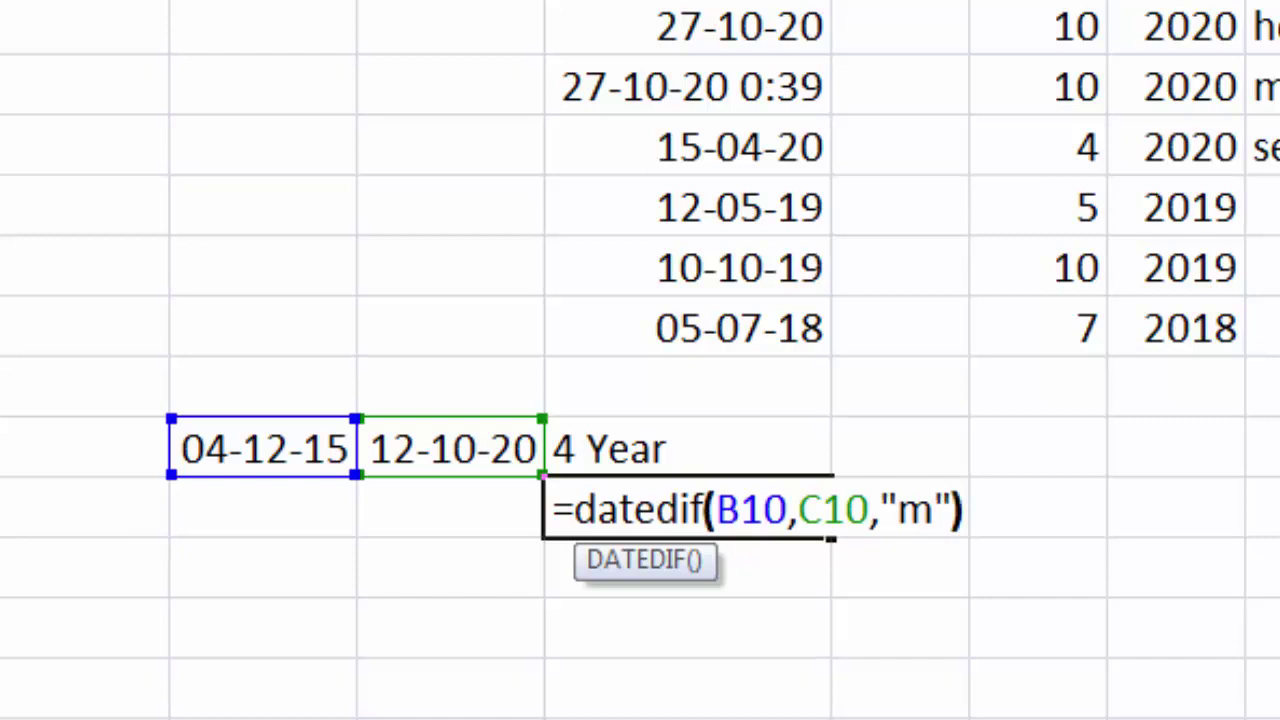
{"action": "key", "text": "Return"}
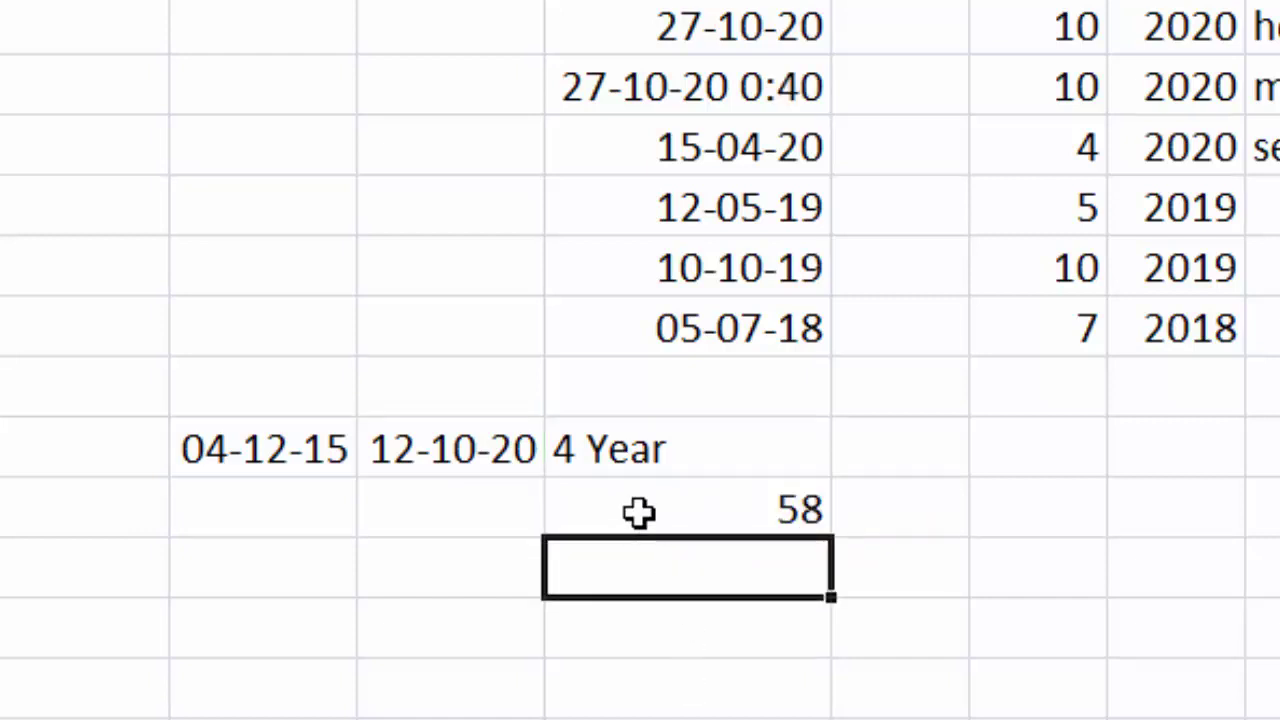
{"action": "left_click", "coordinate": [641, 512]}
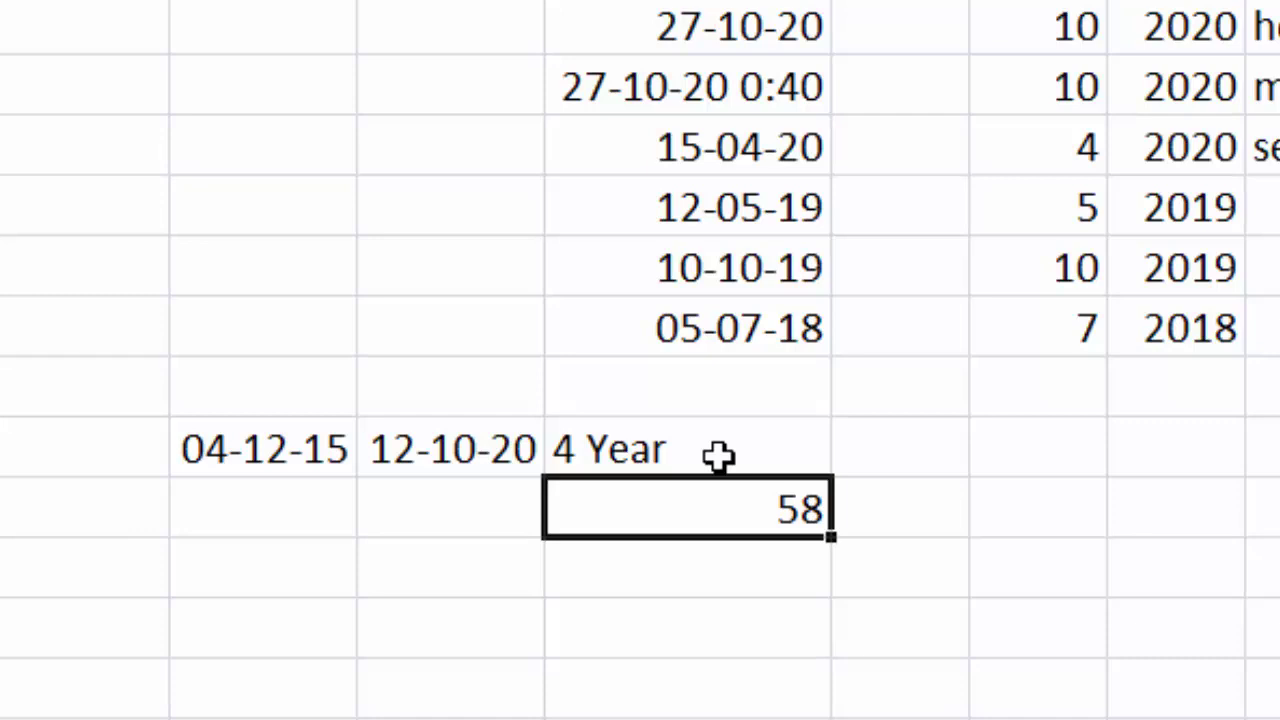
{"action": "left_click", "coordinate": [630, 455]}
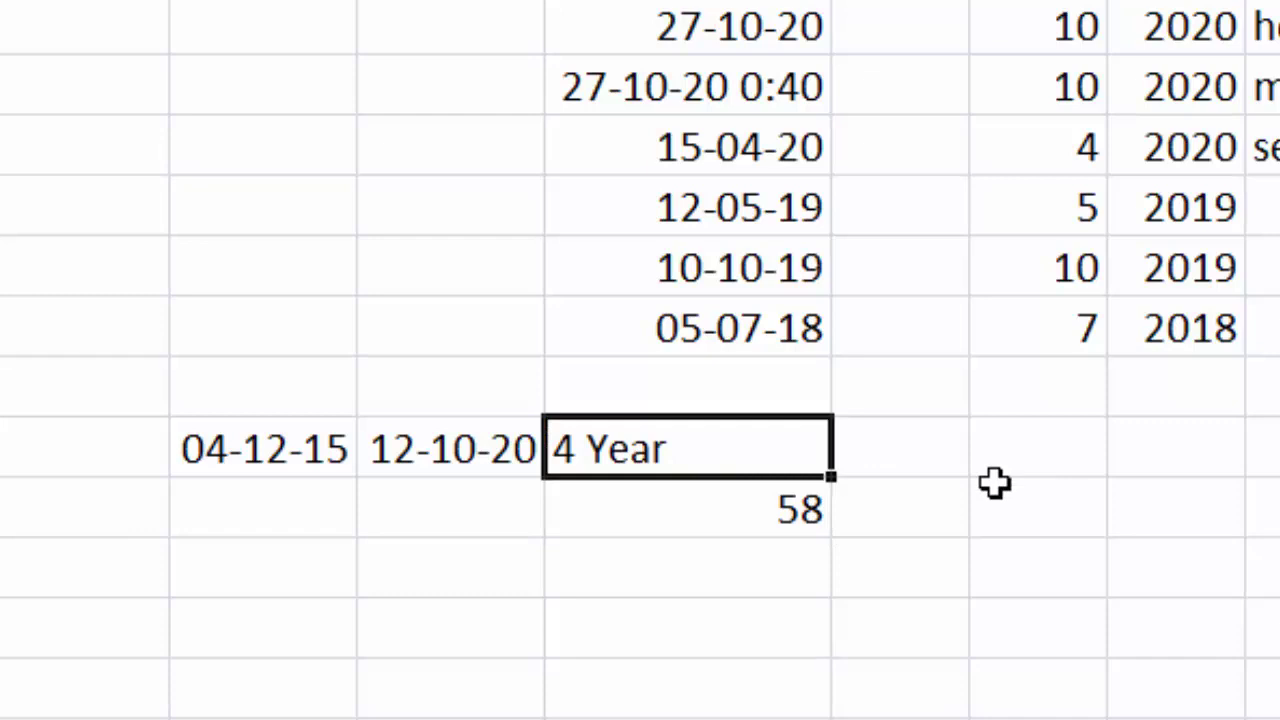
{"action": "left_click", "coordinate": [887, 462]}
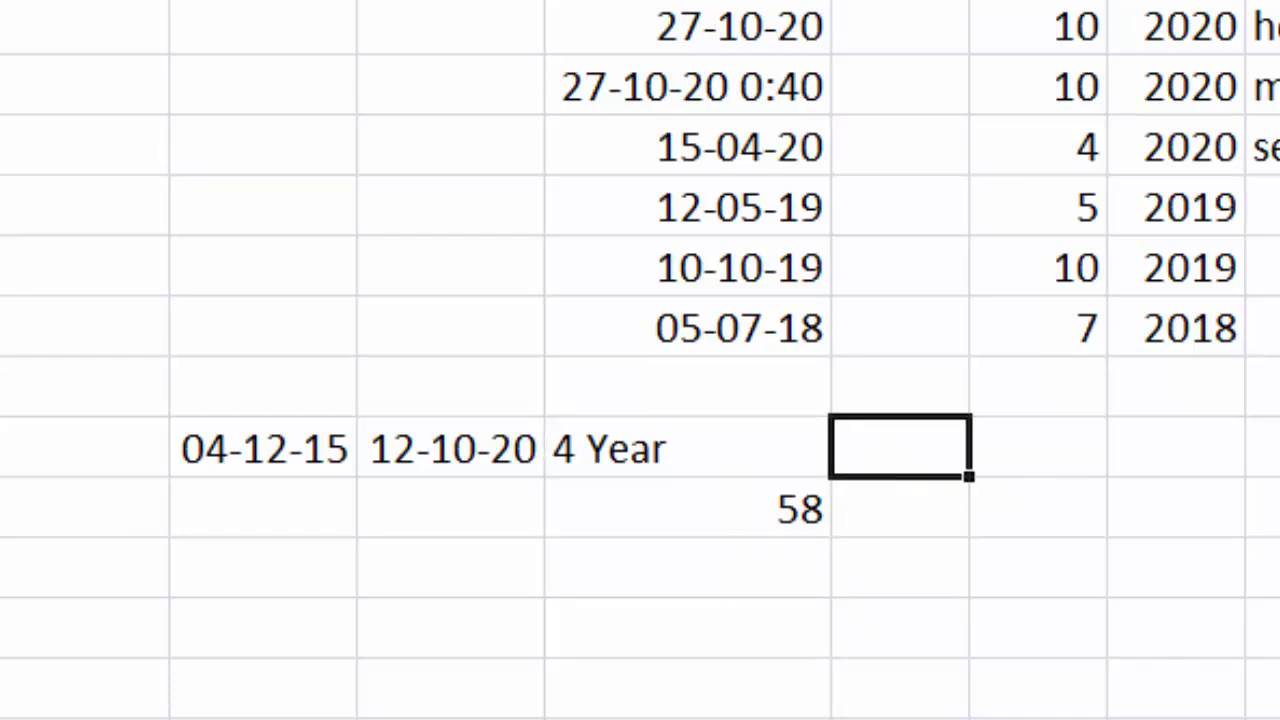
Enter =DATEDIF(B10,C10,"ym") beside the 4 Year result so it returns 10
{"action": "type", "text": "=date"}
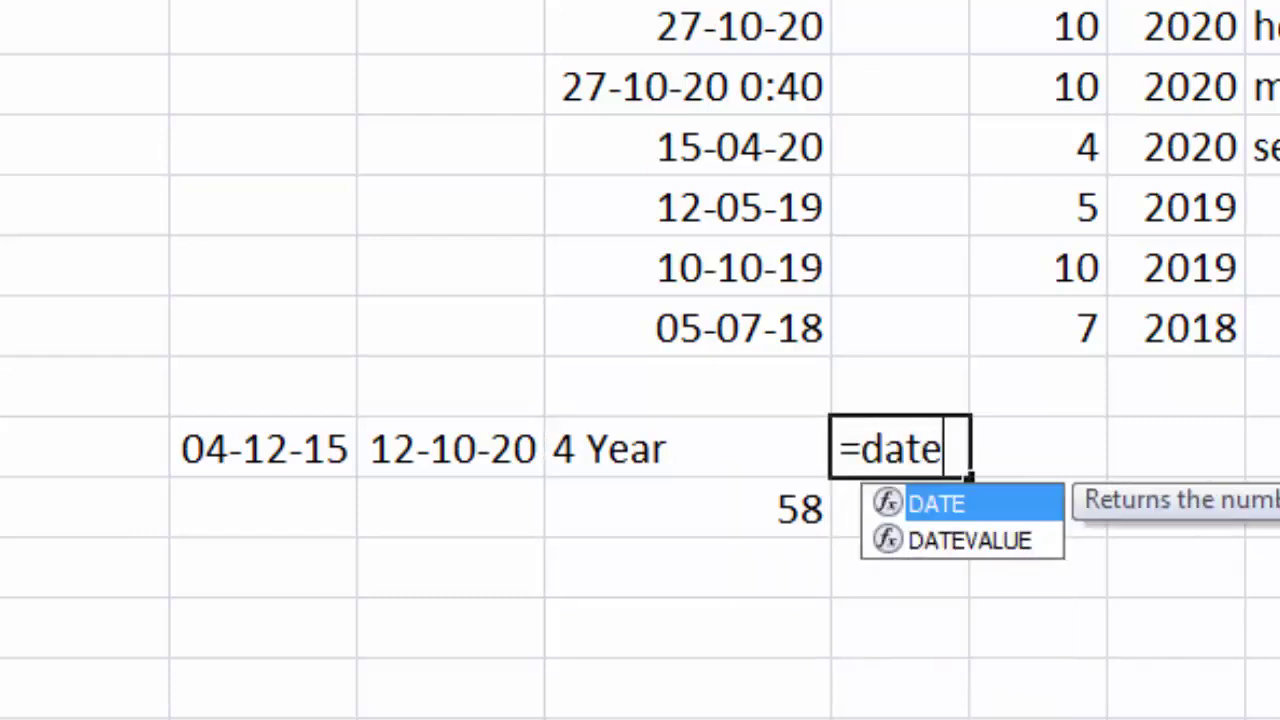
{"action": "type", "text": "dif("}
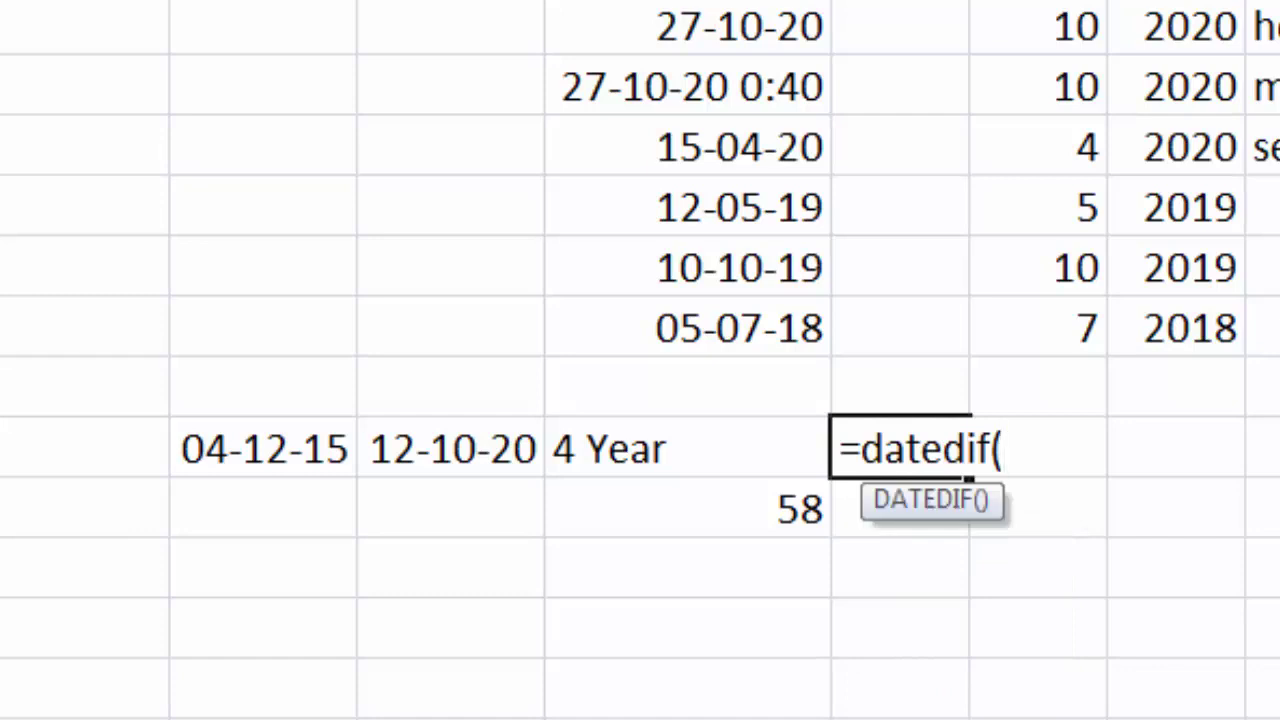
{"action": "left_click", "coordinate": [251, 449]}
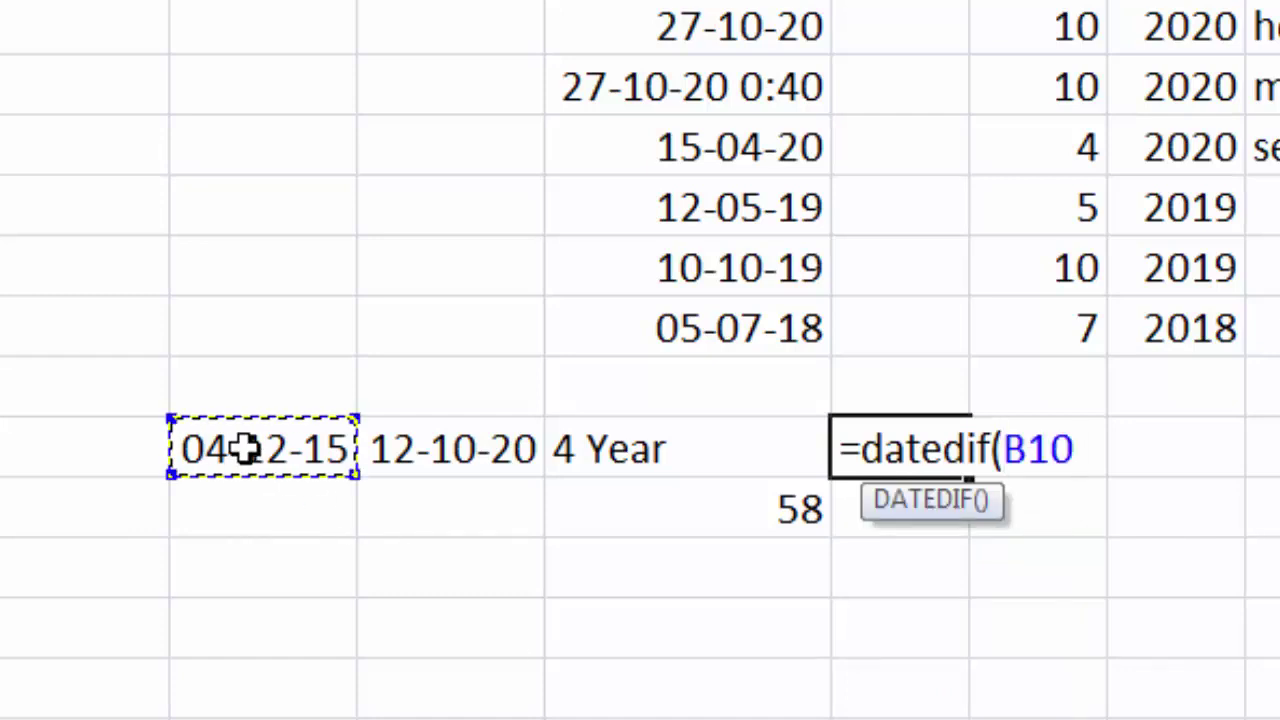
{"action": "type", "text": ","}
{"action": "left_click", "coordinate": [418, 449]}
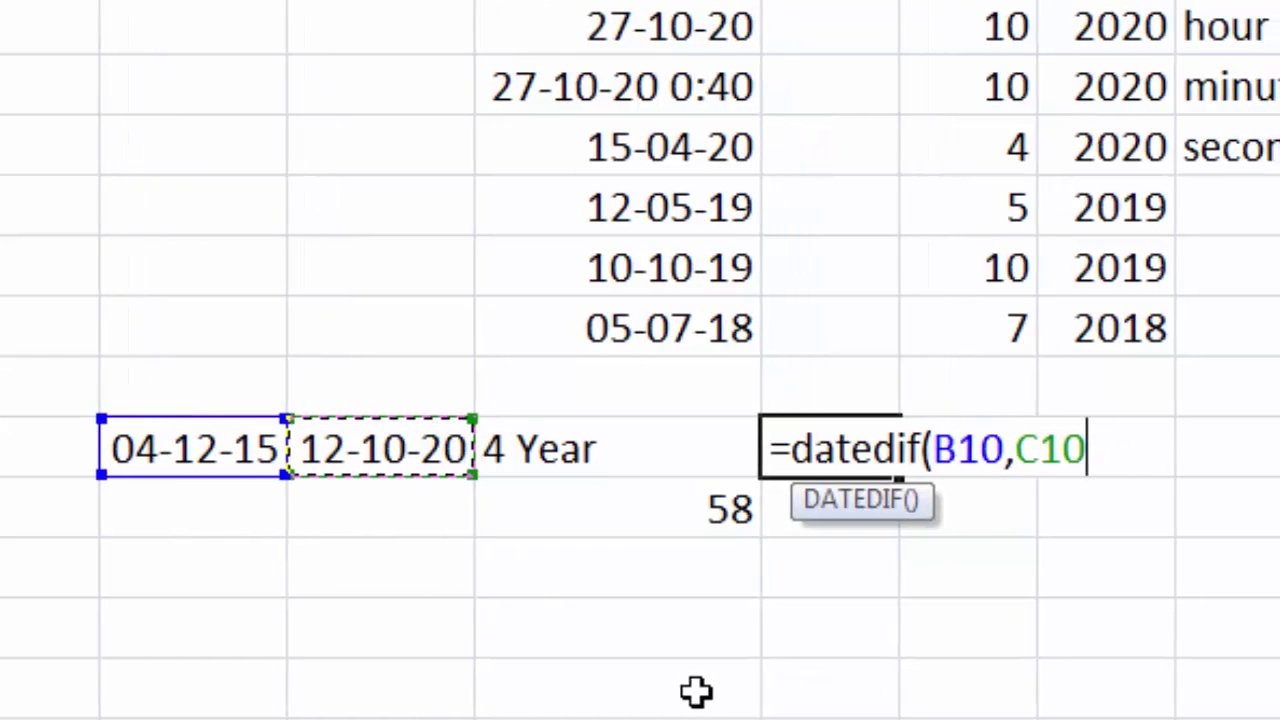
{"action": "type", "text": ",\""}
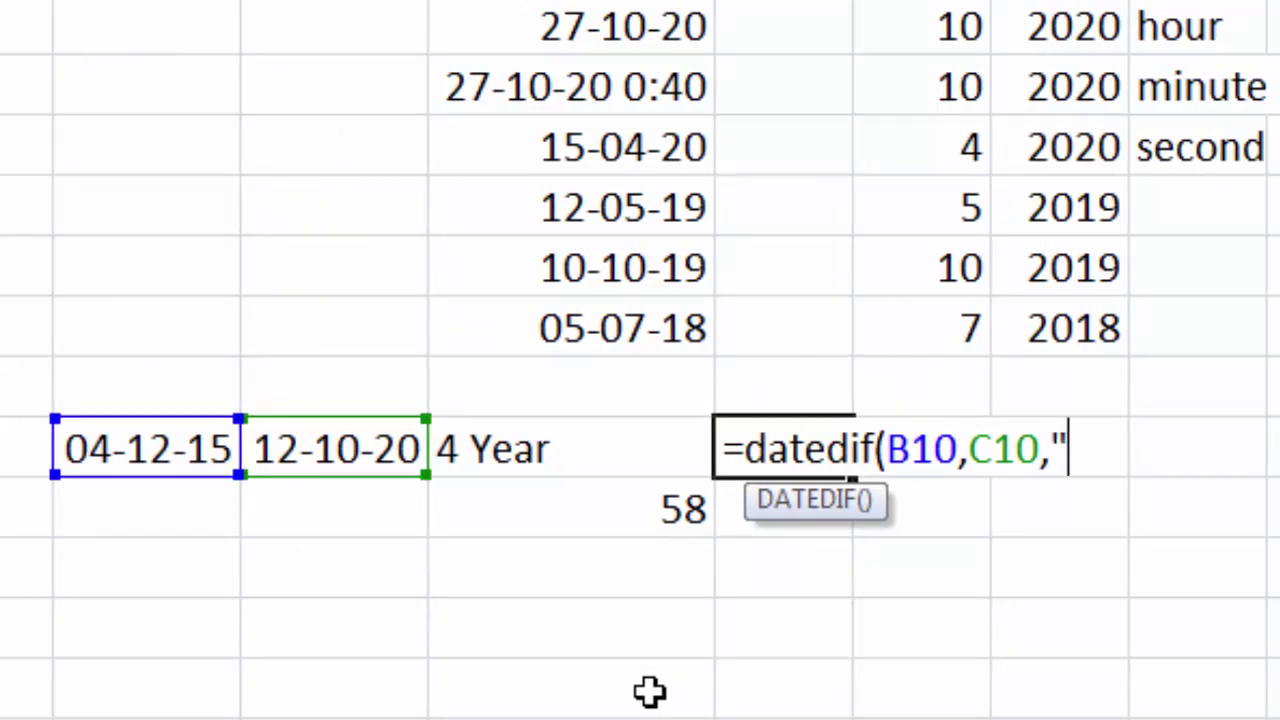
{"action": "type", "text": "ym\")"}
{"action": "key", "text": "Return"}
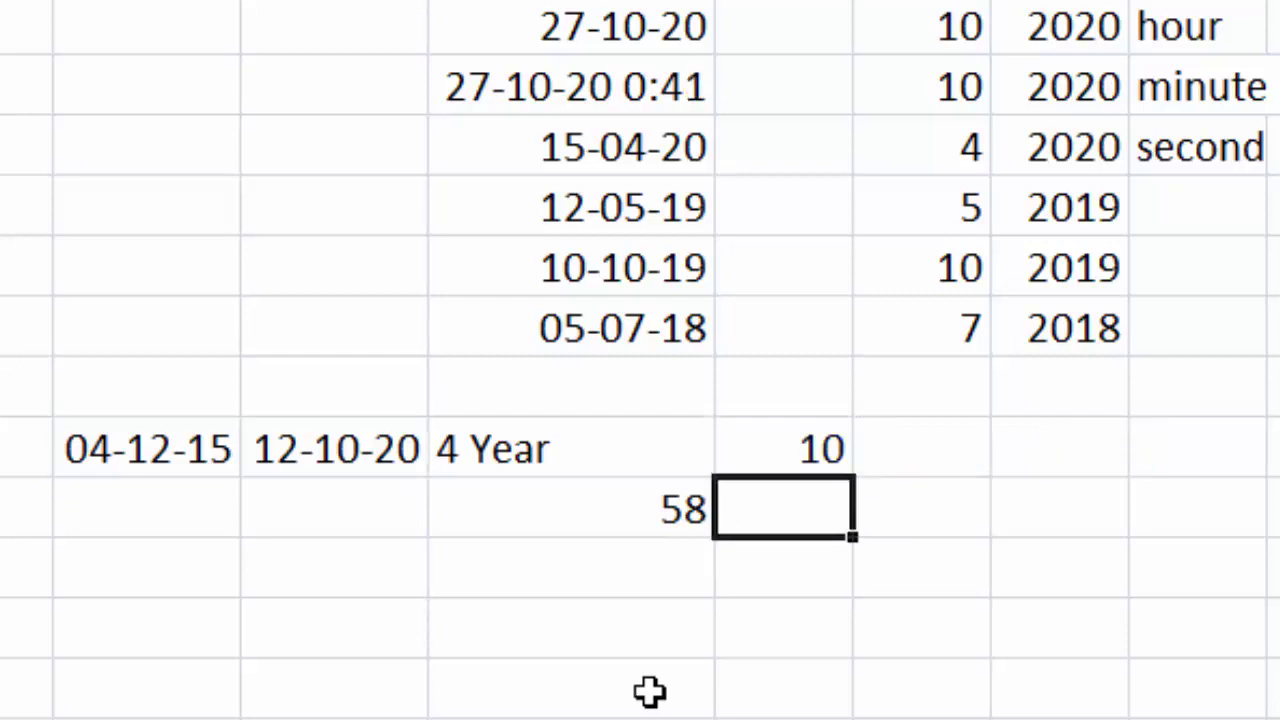
{"action": "key", "text": "Up"}
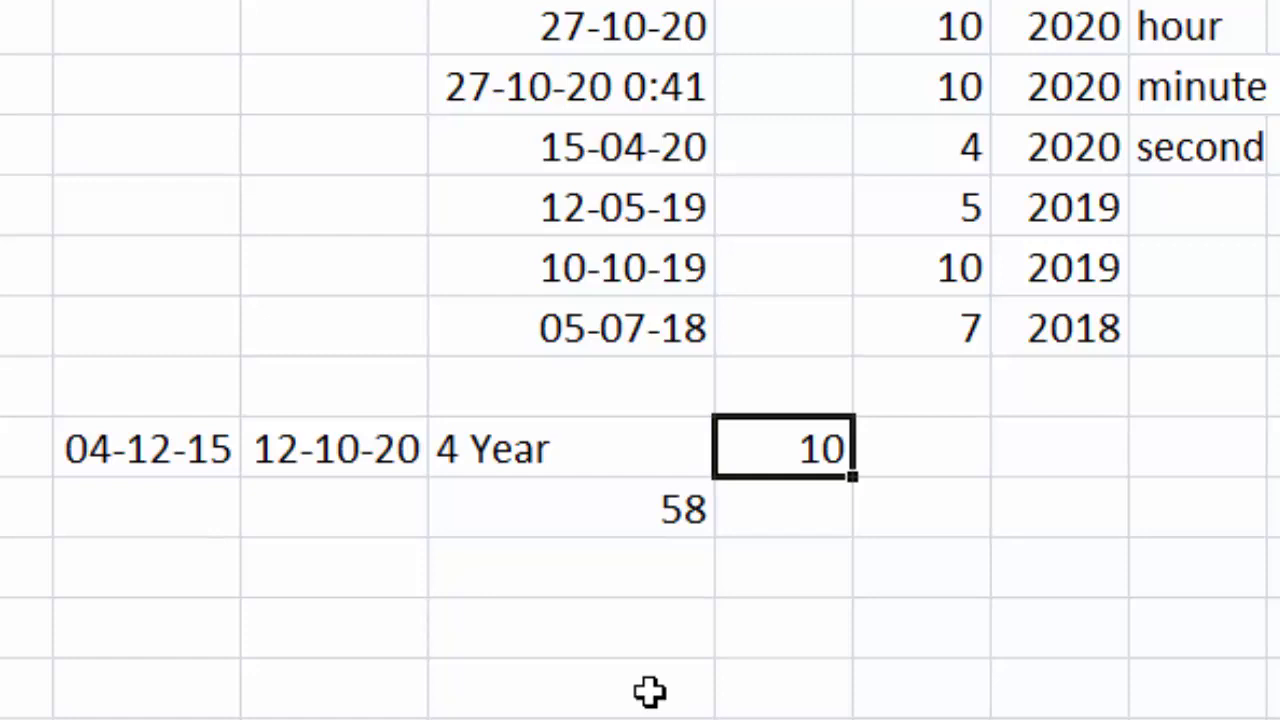
Append &" months" to the formula so the cell reads 10 months
{"action": "key", "text": "F2"}
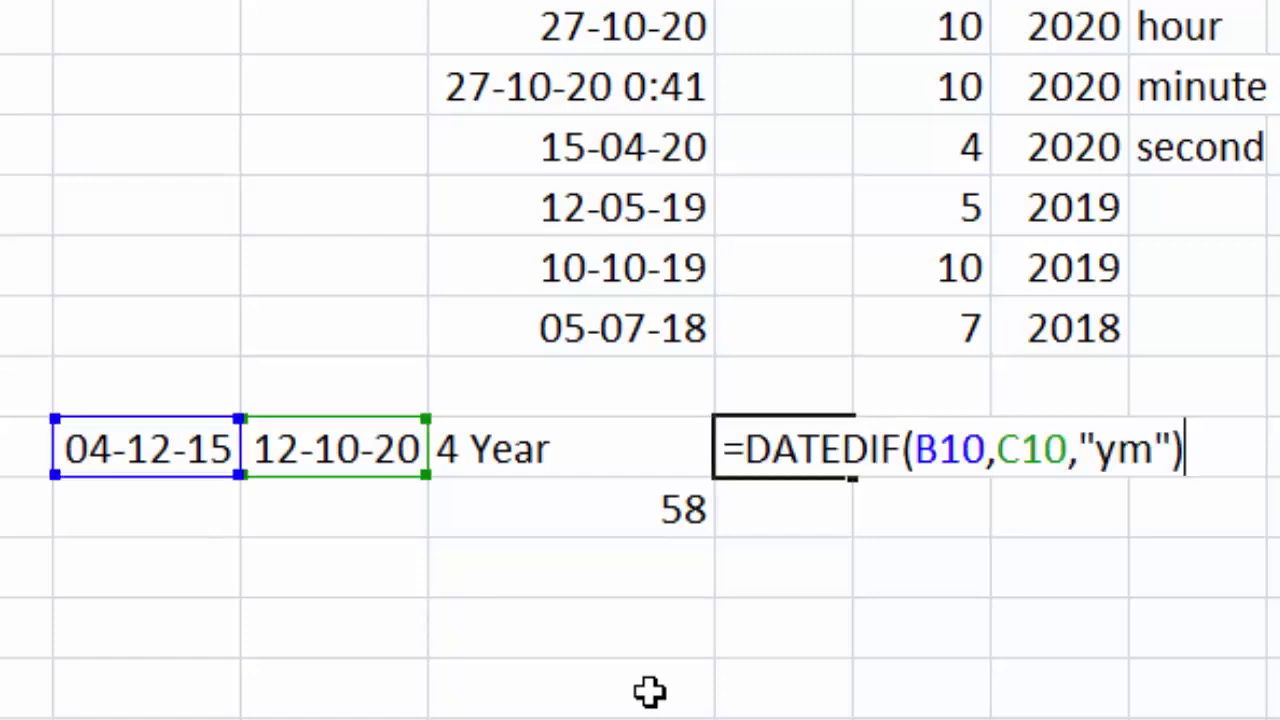
{"action": "type", "text": "&\""}
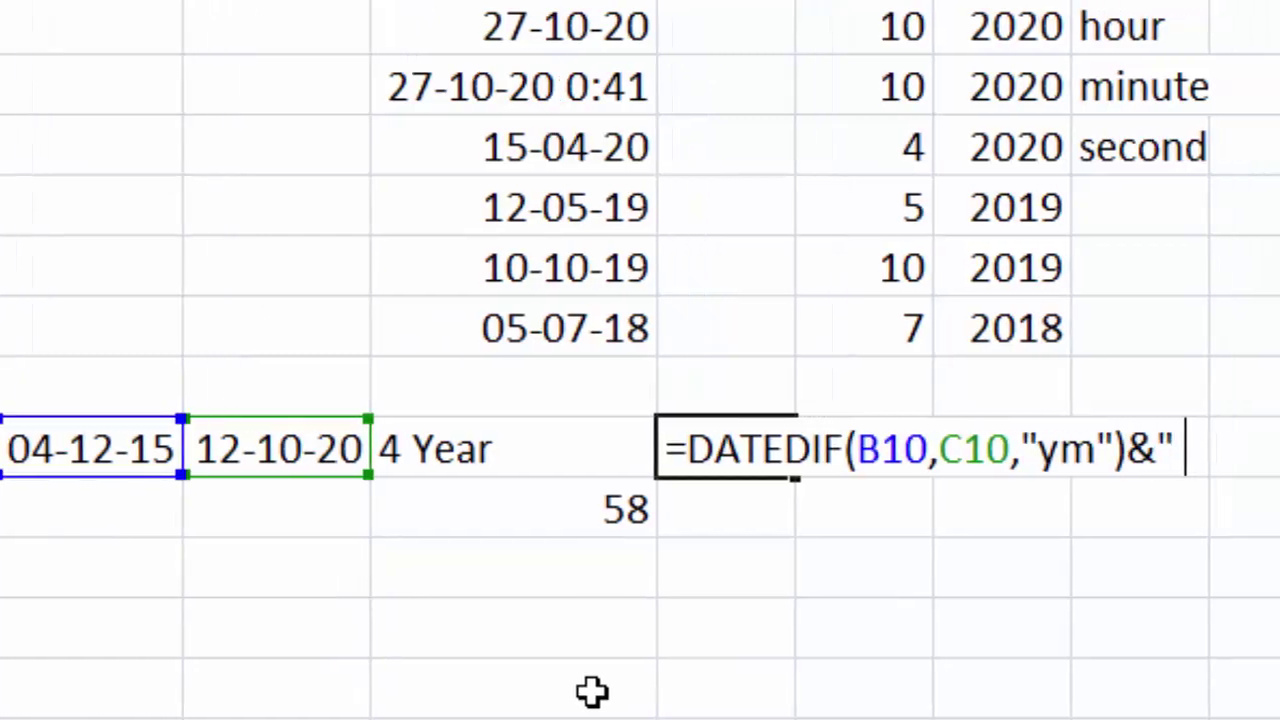
{"action": "type", "text": " mon"}
{"action": "type", "text": "ths"}
{"action": "type", "text": "\""}
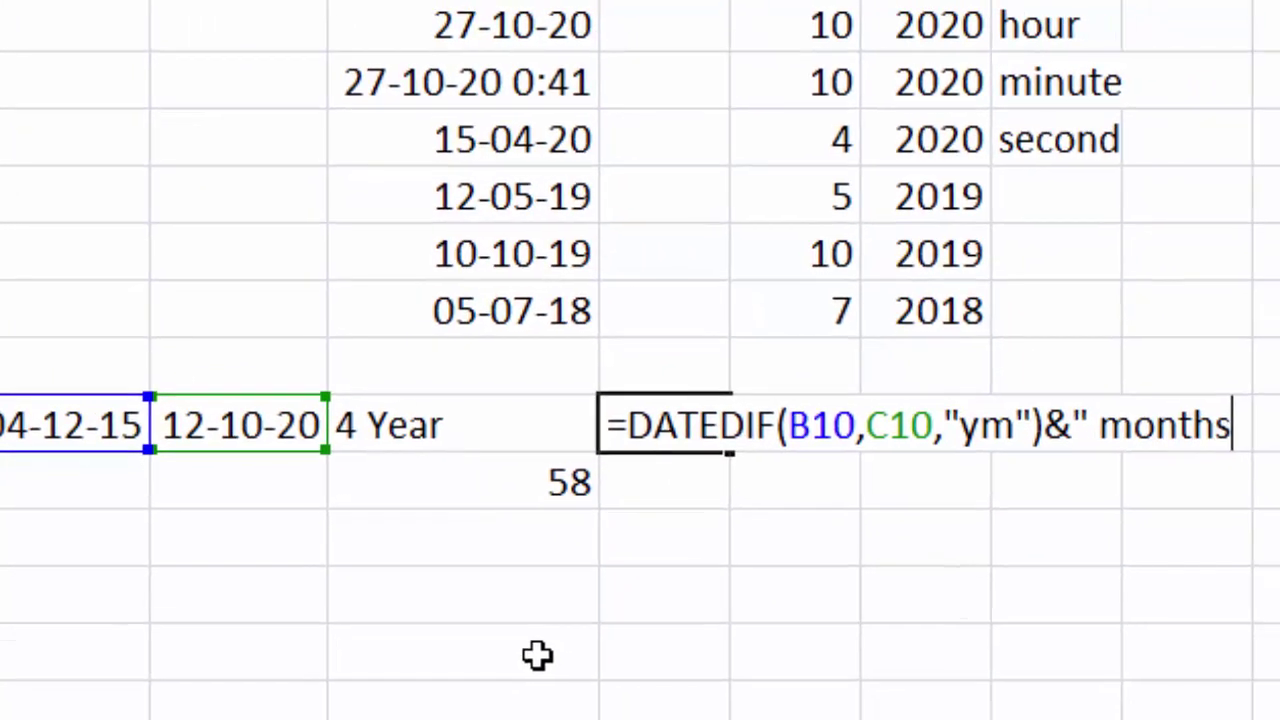
{"action": "key", "text": "Return"}
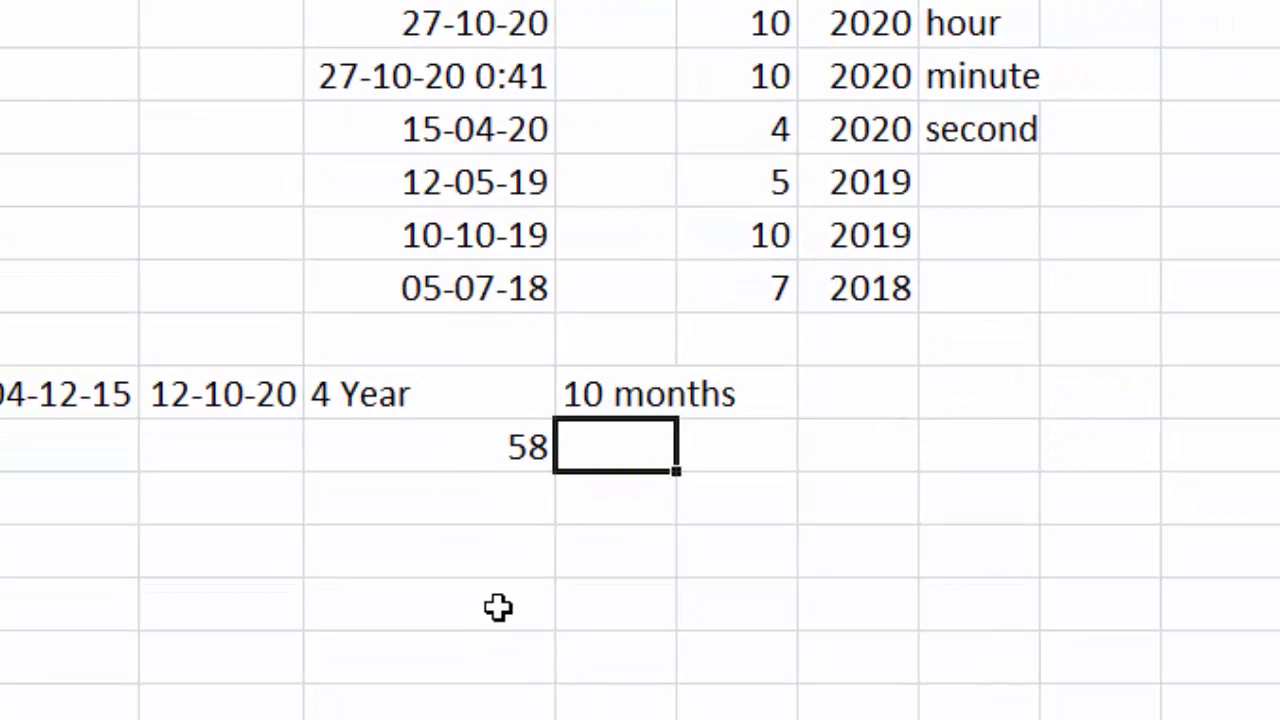
{"action": "key", "text": "Up"}
{"action": "key", "text": "Right"}
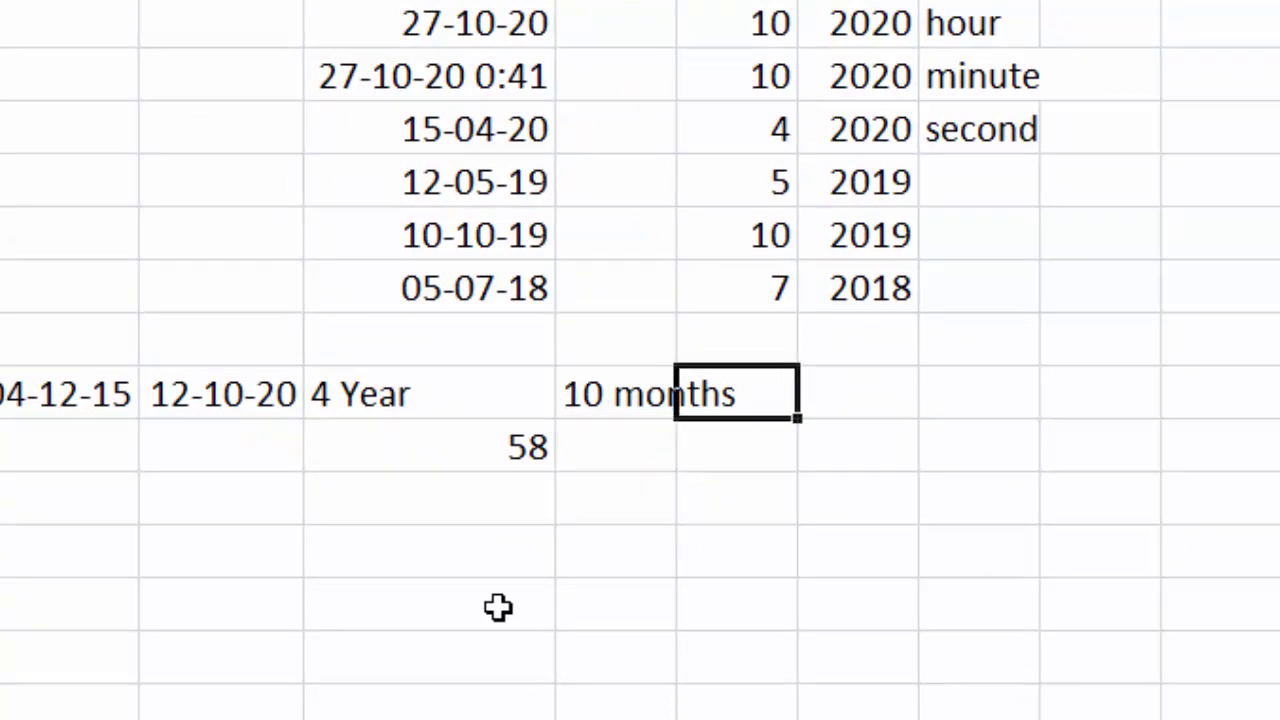
Widen the column holding 10 months to fit its contents, keeping the date column unchanged
{"action": "left_click_drag", "start_coordinate": [555, 0], "coordinate": [737, 0]}
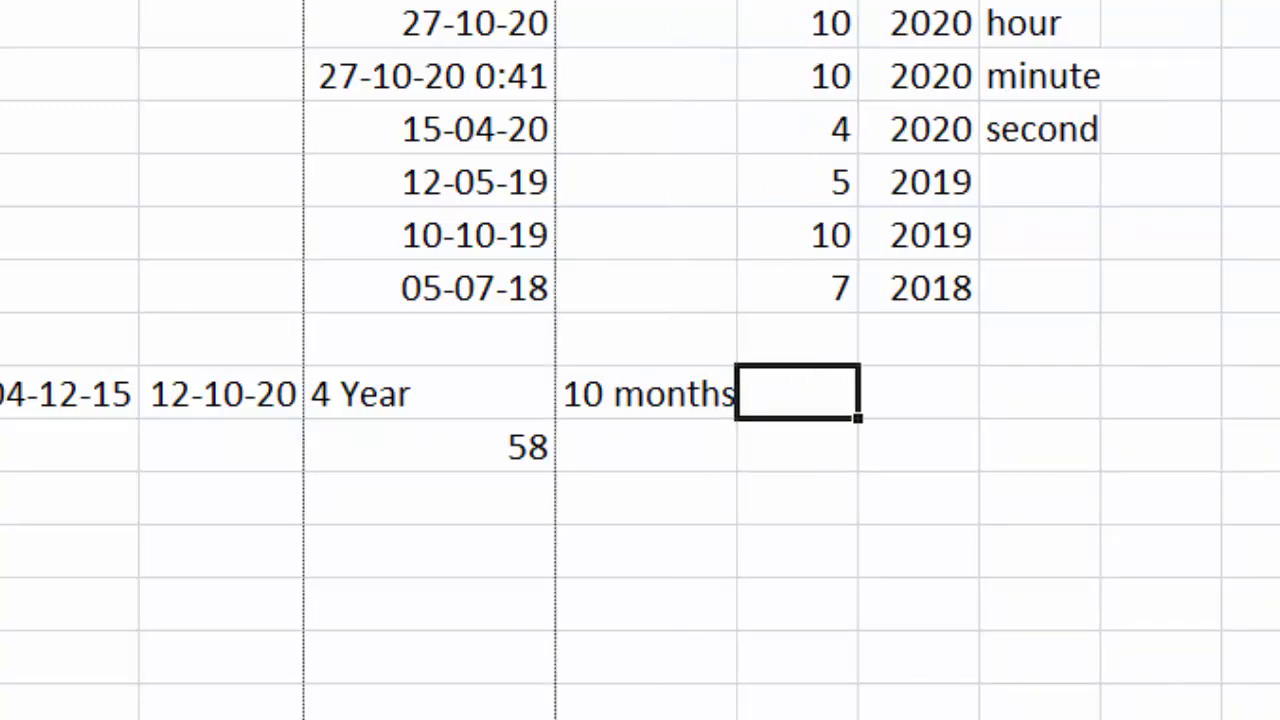
{"action": "left_click_drag", "start_coordinate": [555, 0], "coordinate": [525, 0]}
{"action": "key", "text": "ctrl+z"}
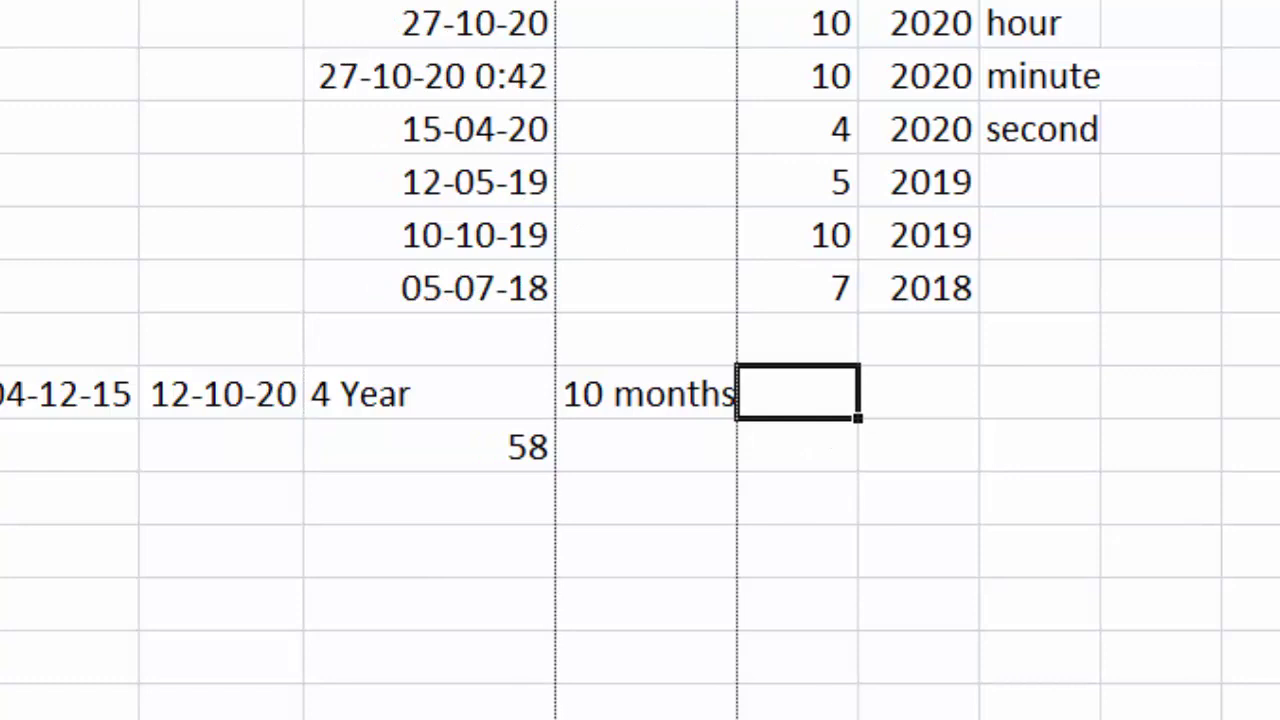
{"action": "double_click", "coordinate": [737, 0]}
Enter =DATEDIF(B10,C10,"md") next to 10 months, returning 8 leftover days
{"action": "type", "text": "="}
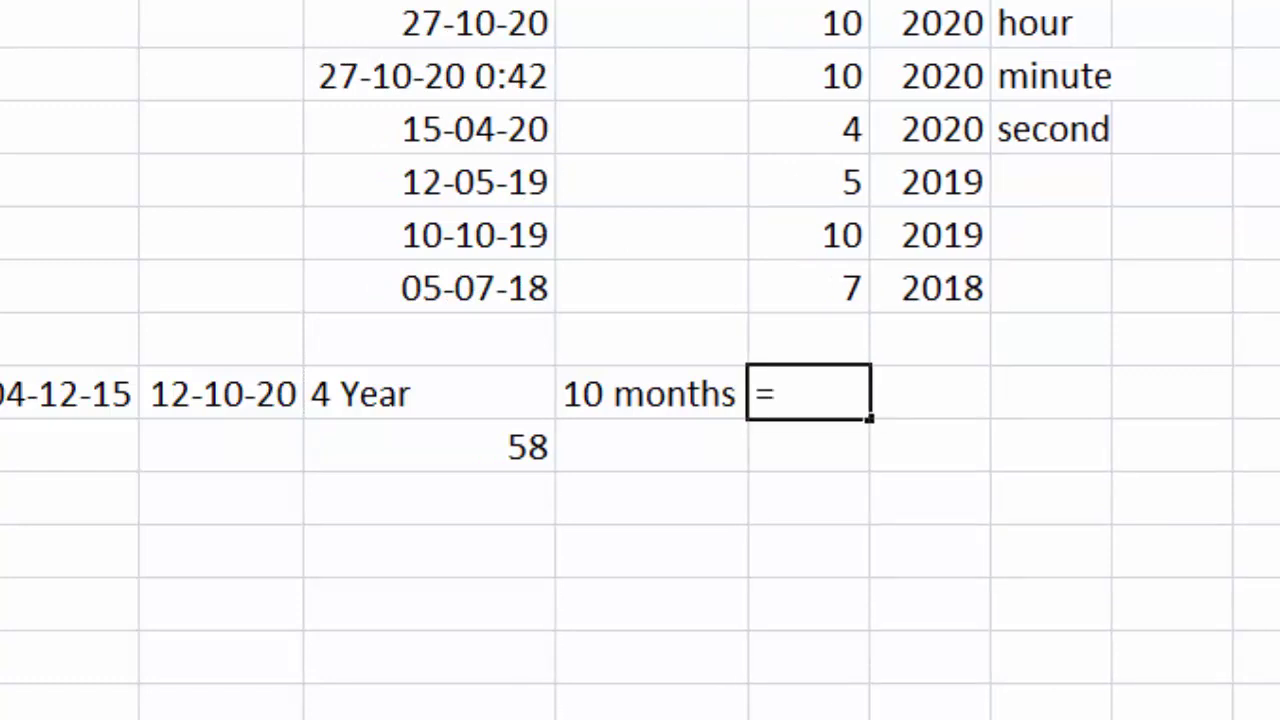
{"action": "type", "text": "date"}
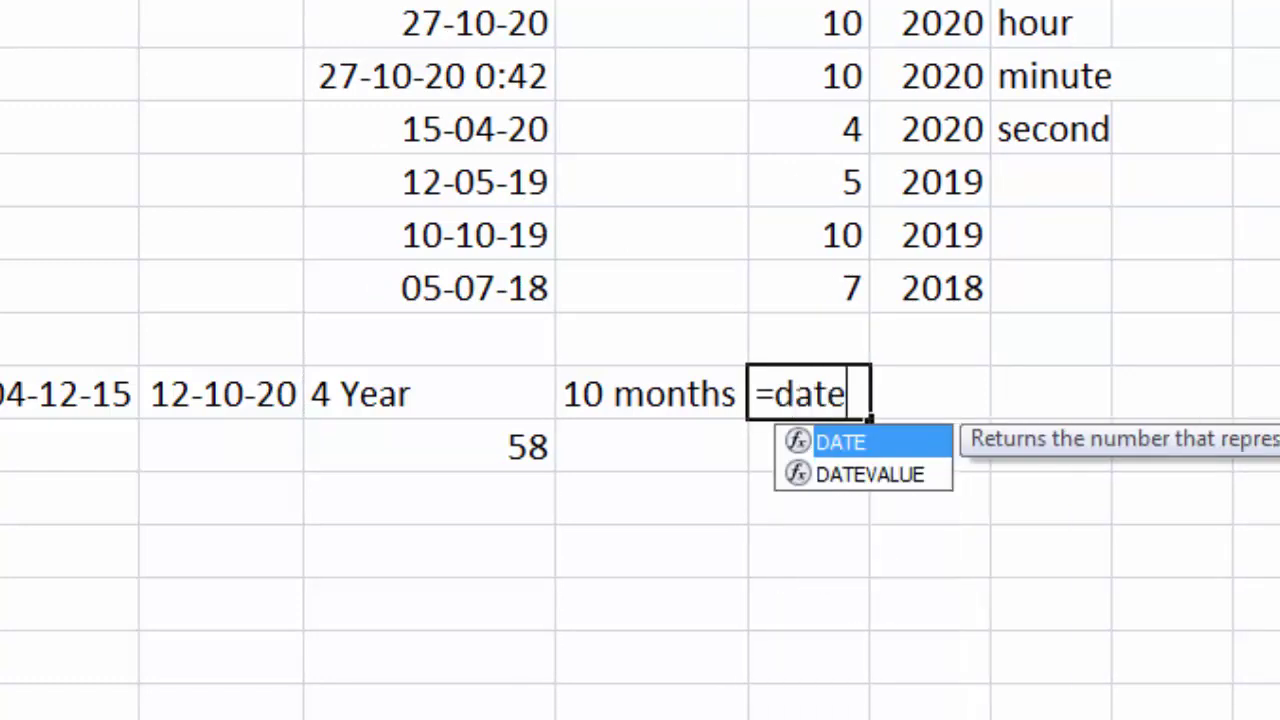
{"action": "type", "text": "dif"}
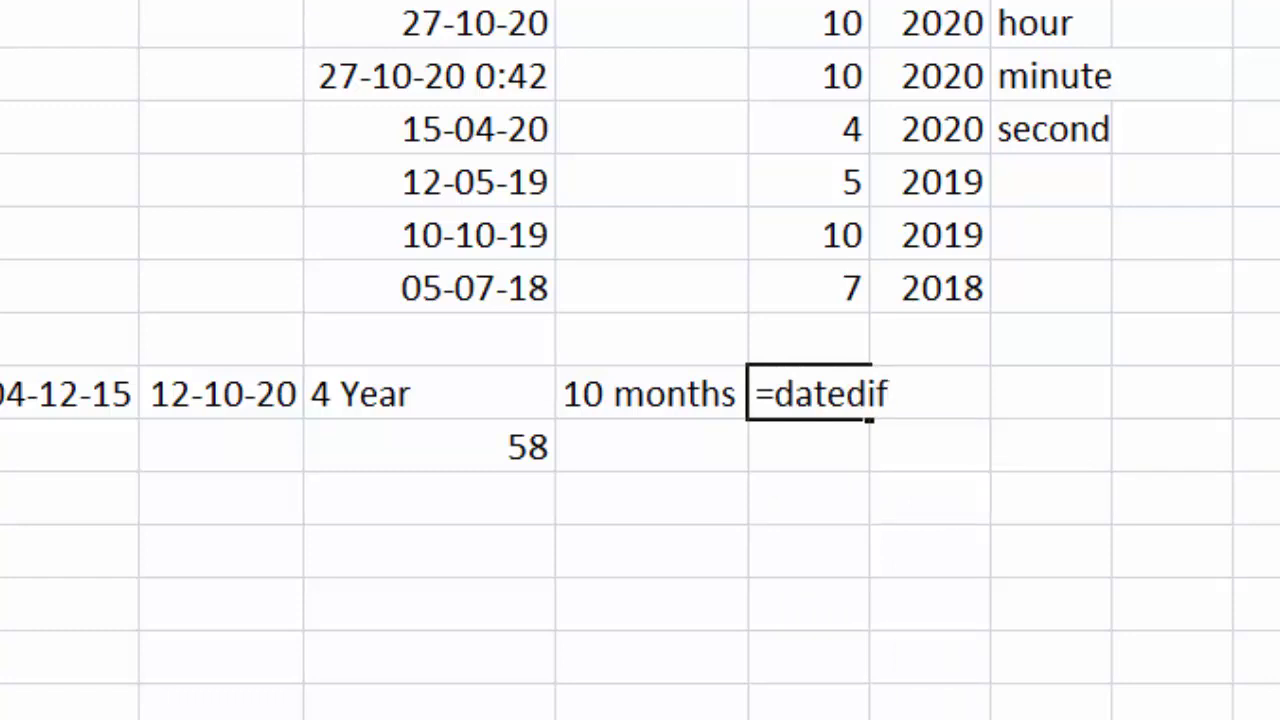
{"action": "type", "text": "("}
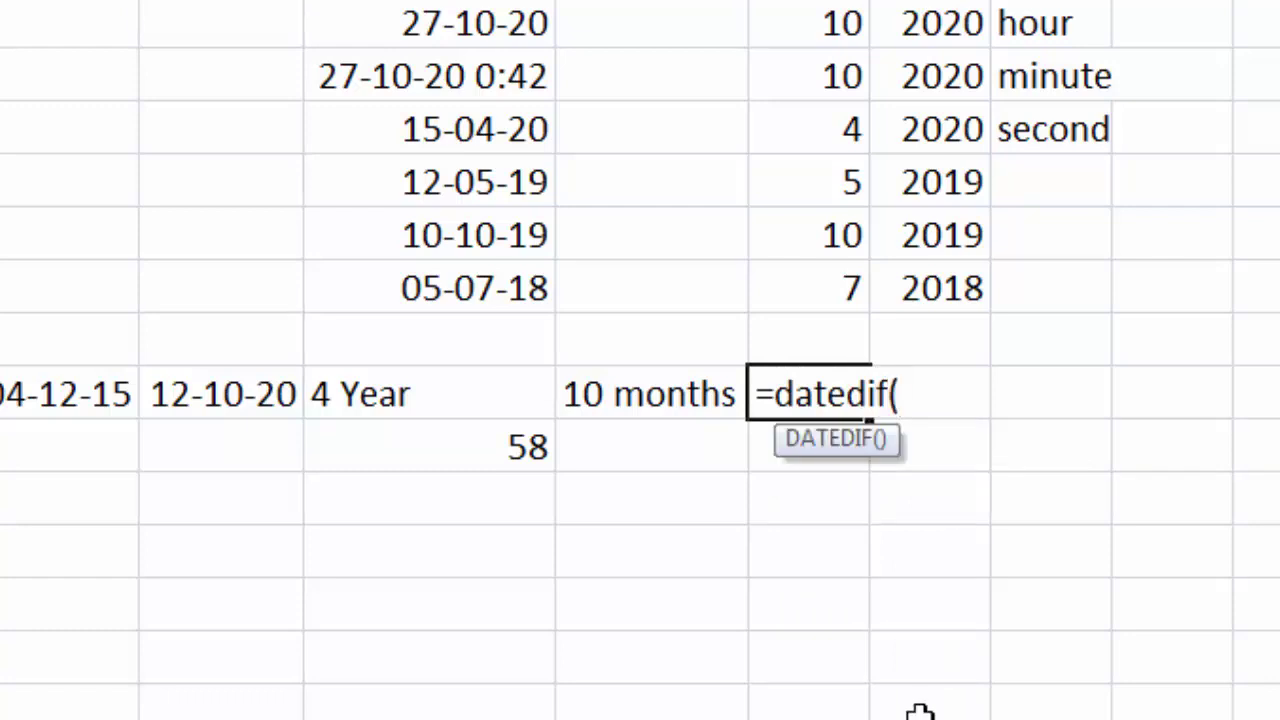
{"action": "left_click", "coordinate": [82, 400]}
{"action": "type", "text": ","}
{"action": "left_click", "coordinate": [257, 401]}
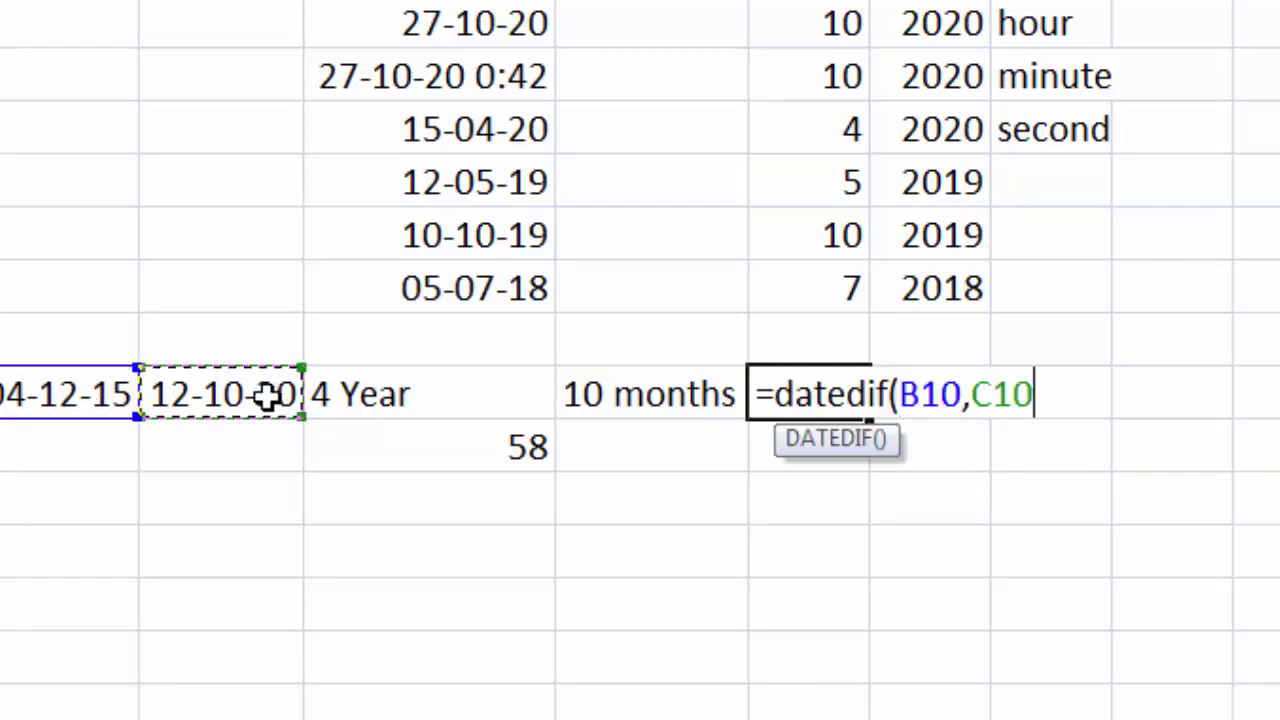
{"action": "type", "text": ",\""}
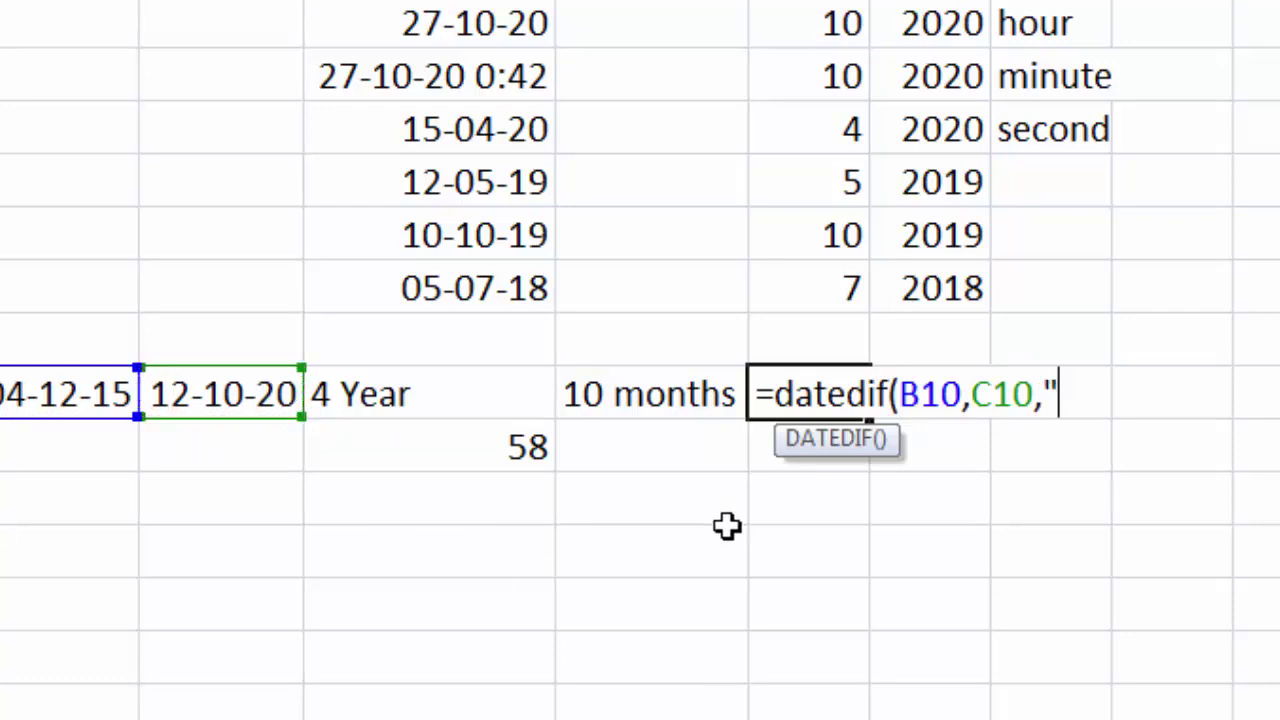
{"action": "type", "text": "md\")"}
{"action": "key", "text": "Return"}
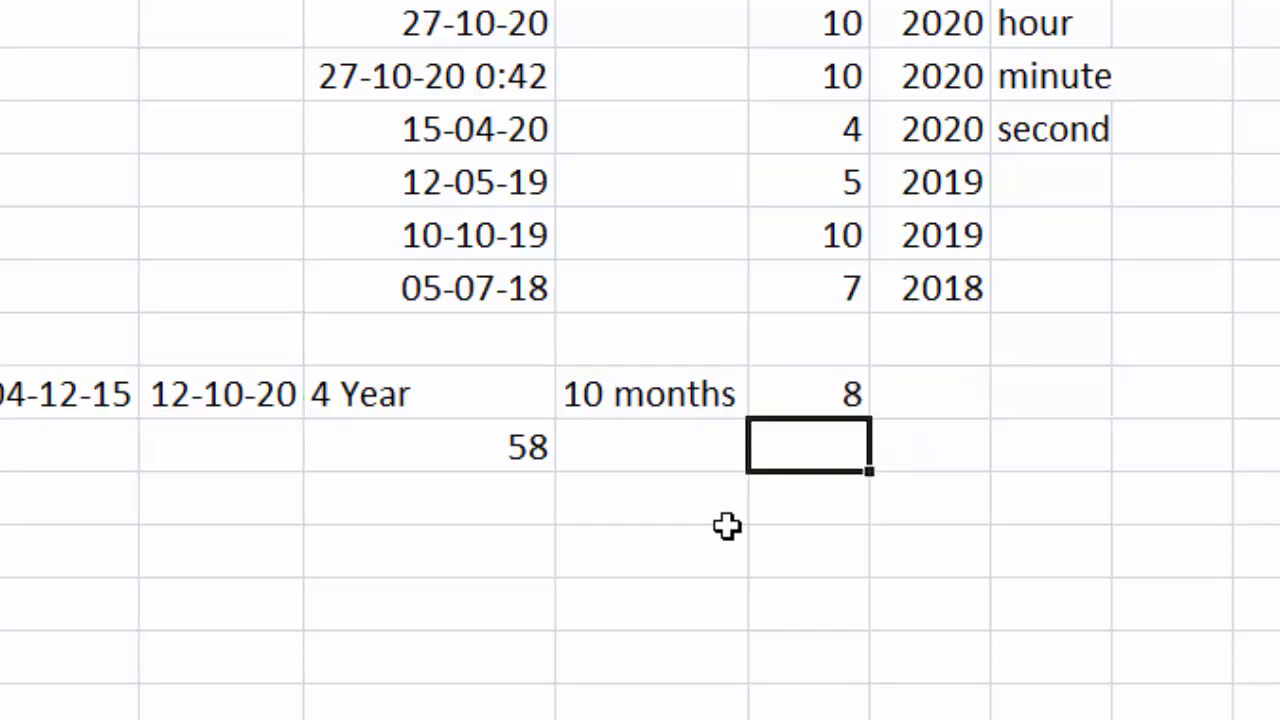
{"action": "key", "text": "Up"}
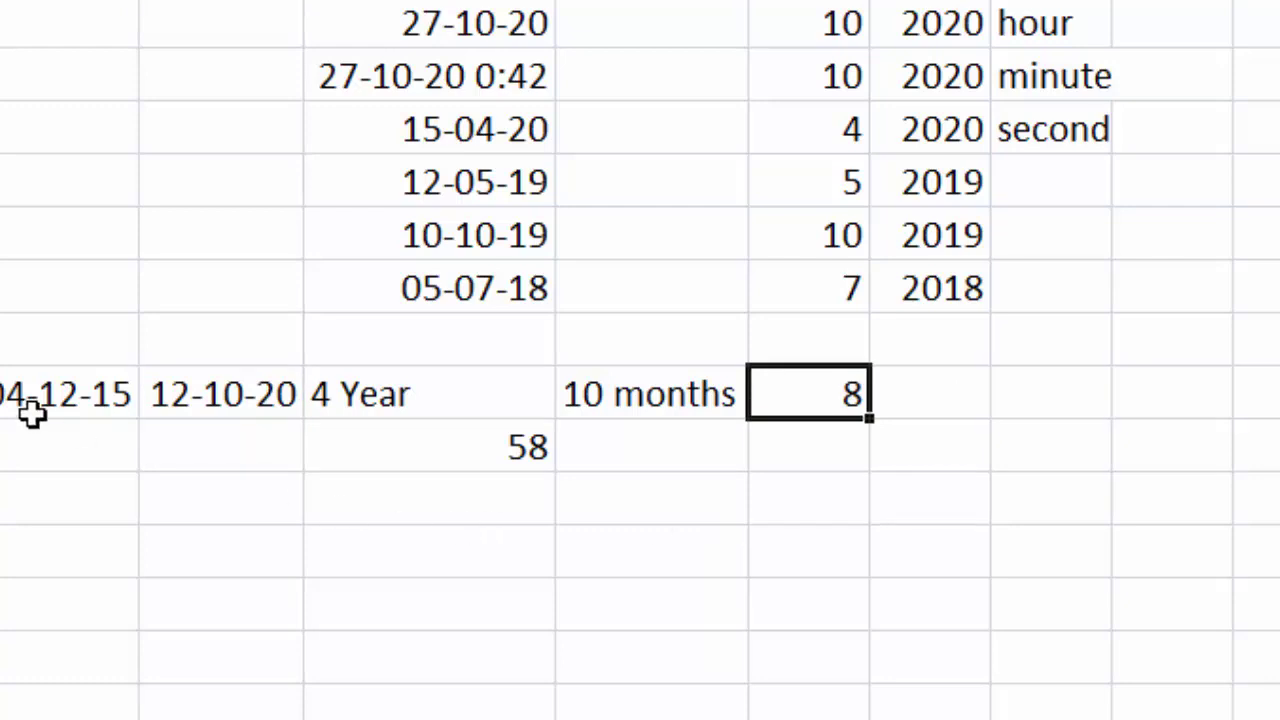
Check the formulas behind the 4 Year, 10 months and 8 results
{"action": "left_click", "coordinate": [362, 395]}
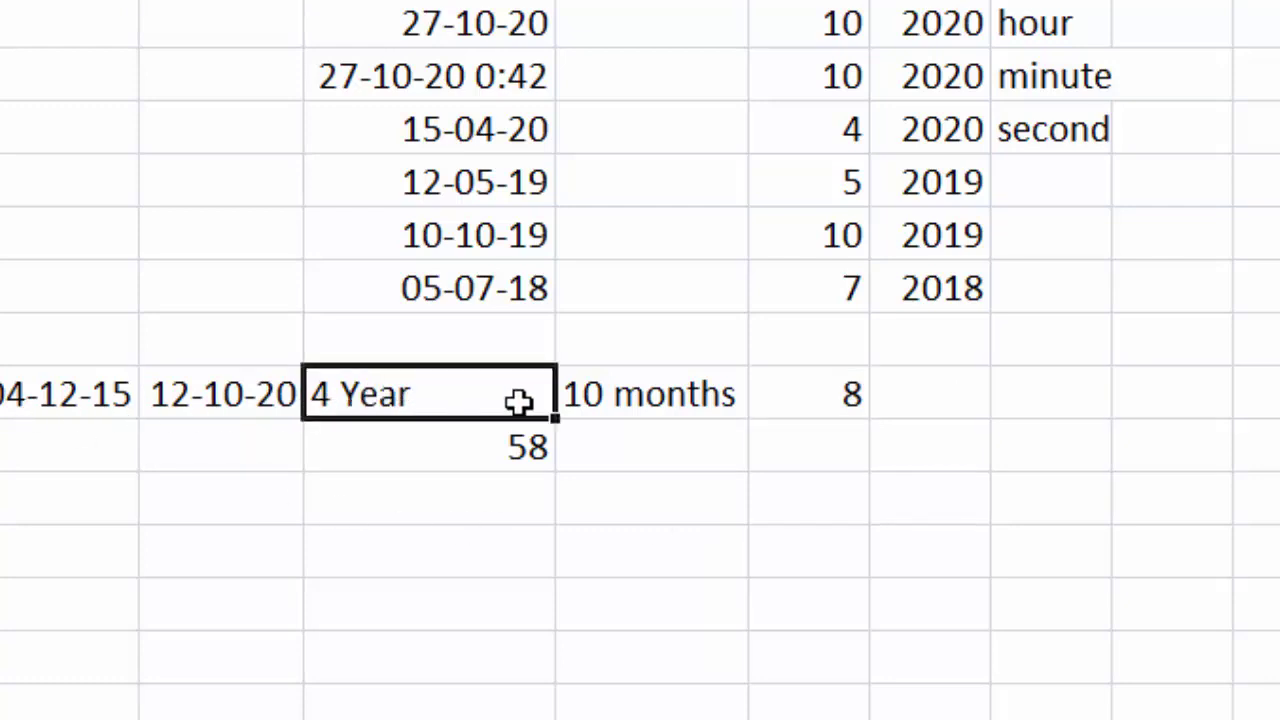
{"action": "left_click", "coordinate": [594, 401]}
{"action": "left_click", "coordinate": [812, 395]}
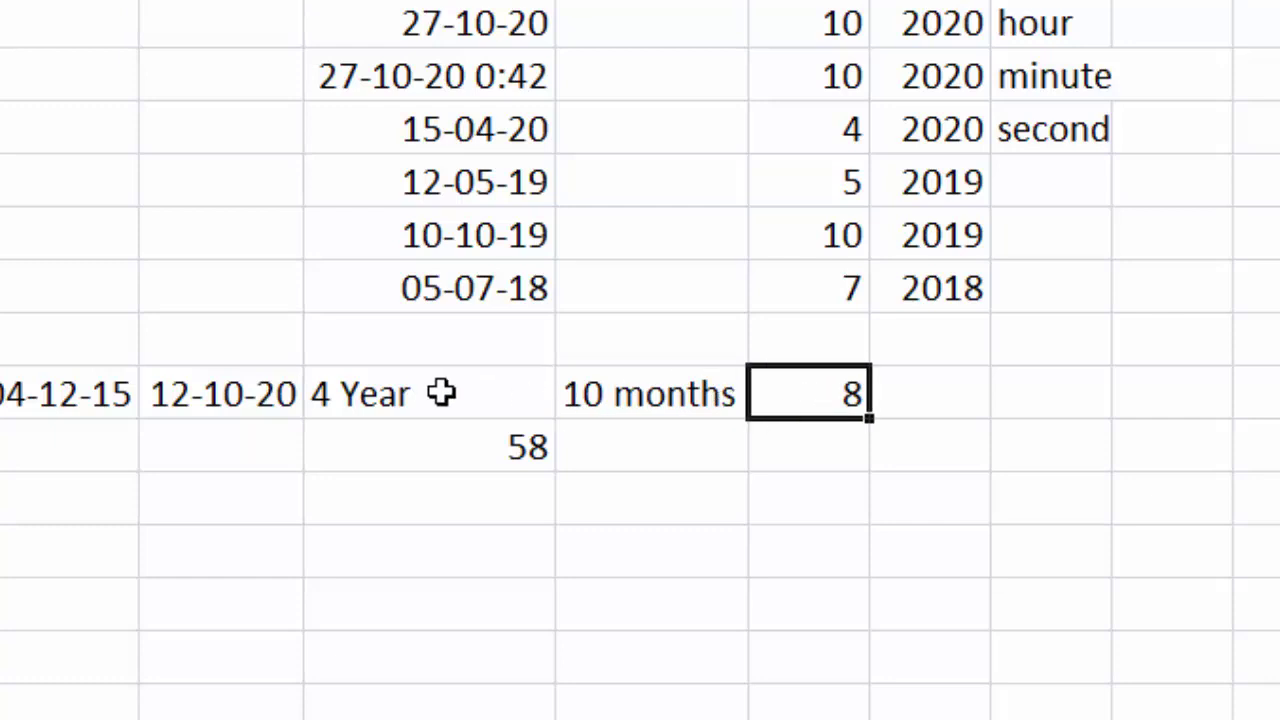
Delete the old difference results (including 58) and the 12-10-20 end date
{"action": "left_click_drag", "start_coordinate": [410, 390], "coordinate": [831, 446]}
{"action": "key", "text": "Delete"}
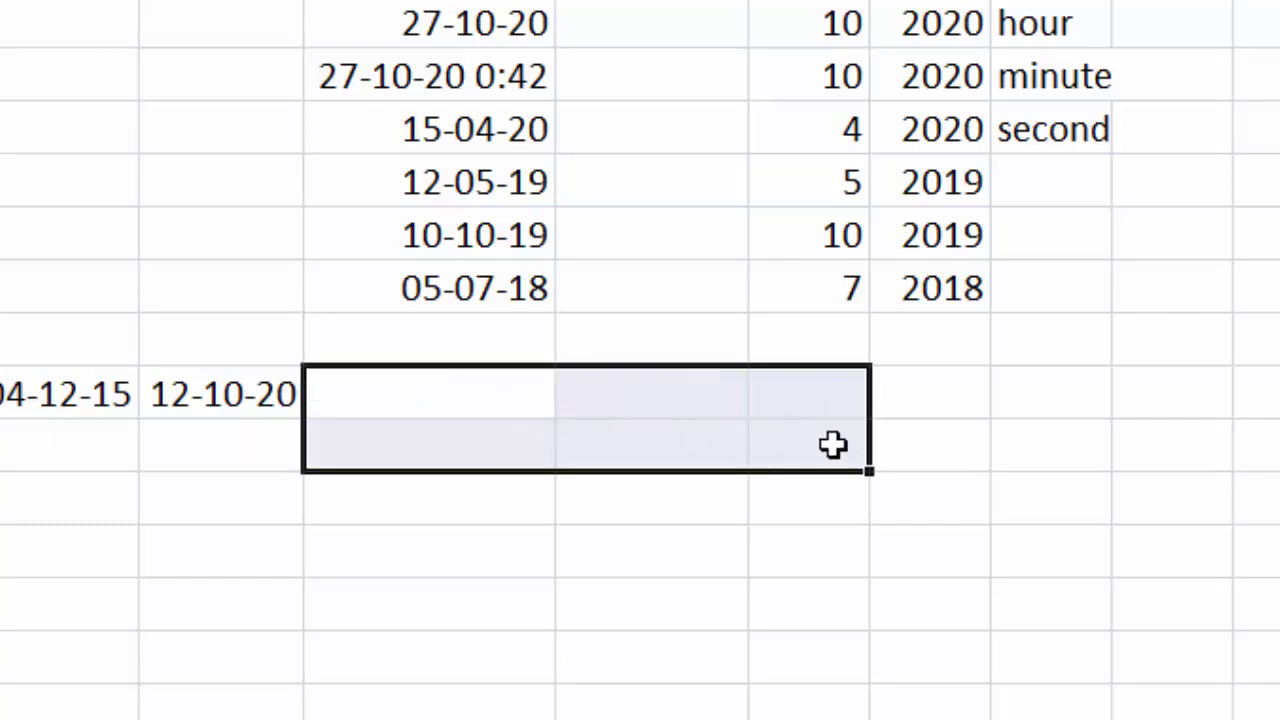
{"action": "left_click", "coordinate": [195, 400]}
{"action": "key", "text": "Delete"}
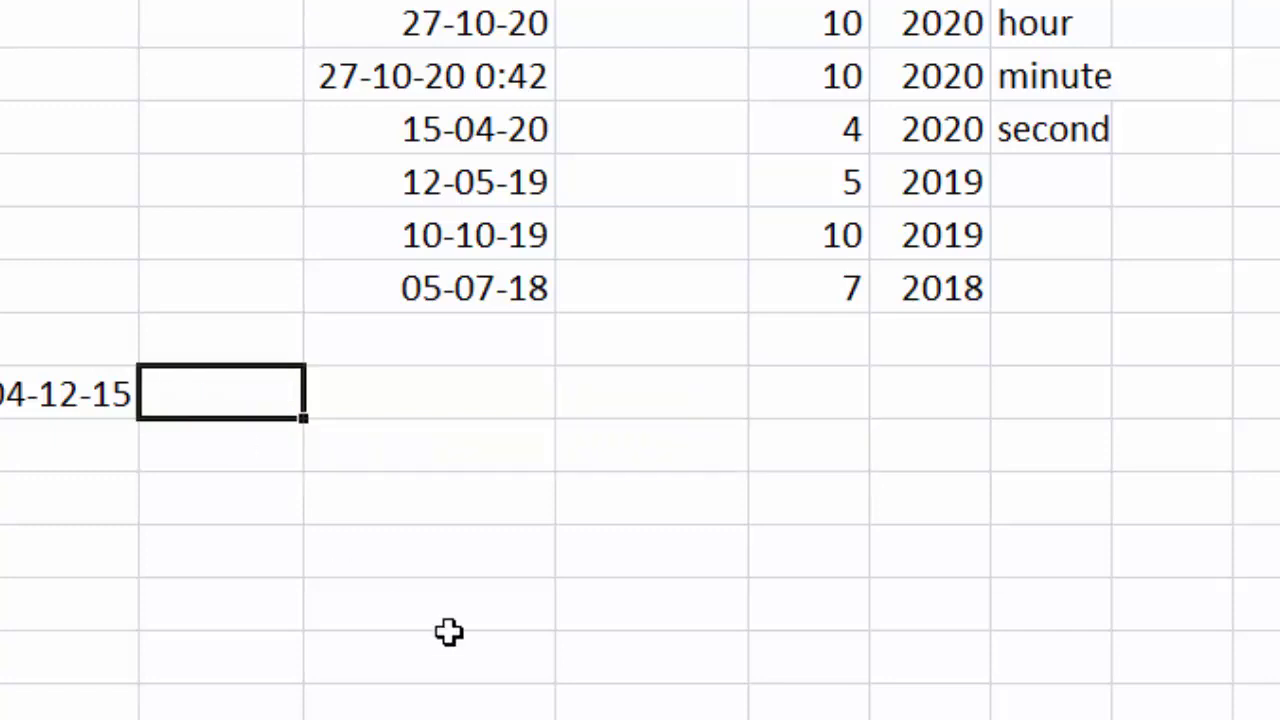
{"action": "left_click", "coordinate": [67, 418]}
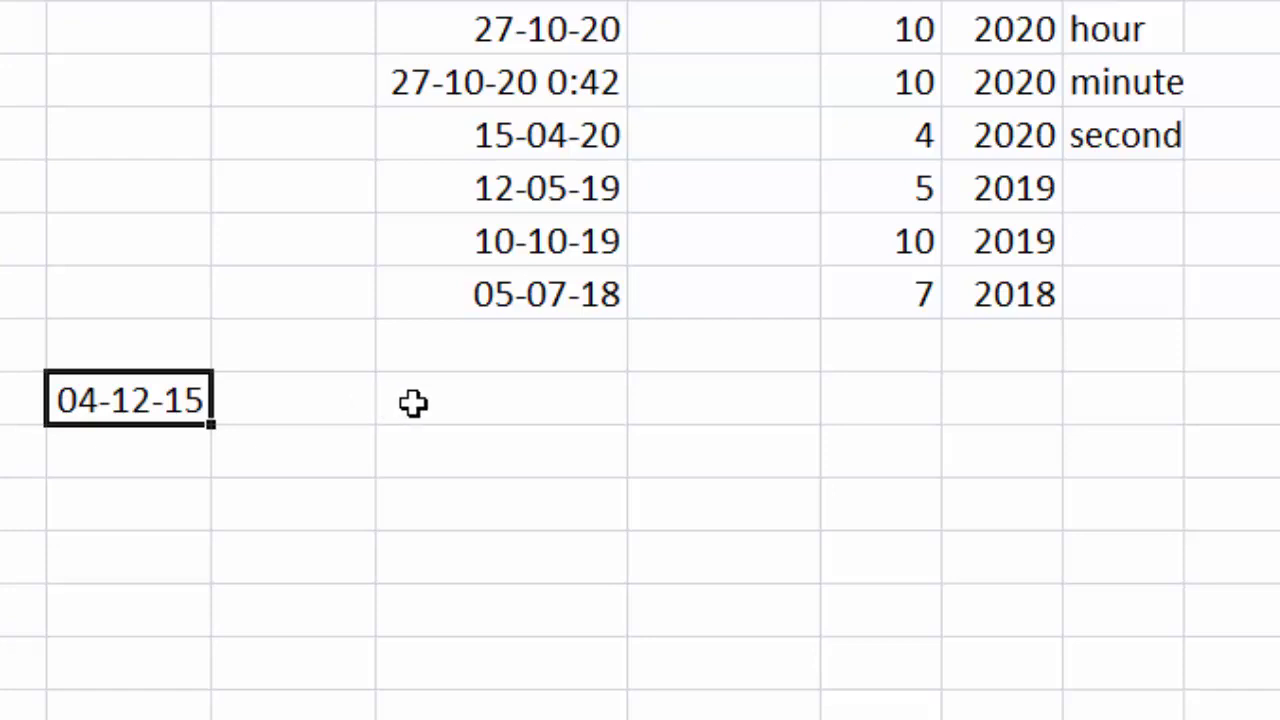
{"action": "left_click", "coordinate": [413, 402]}
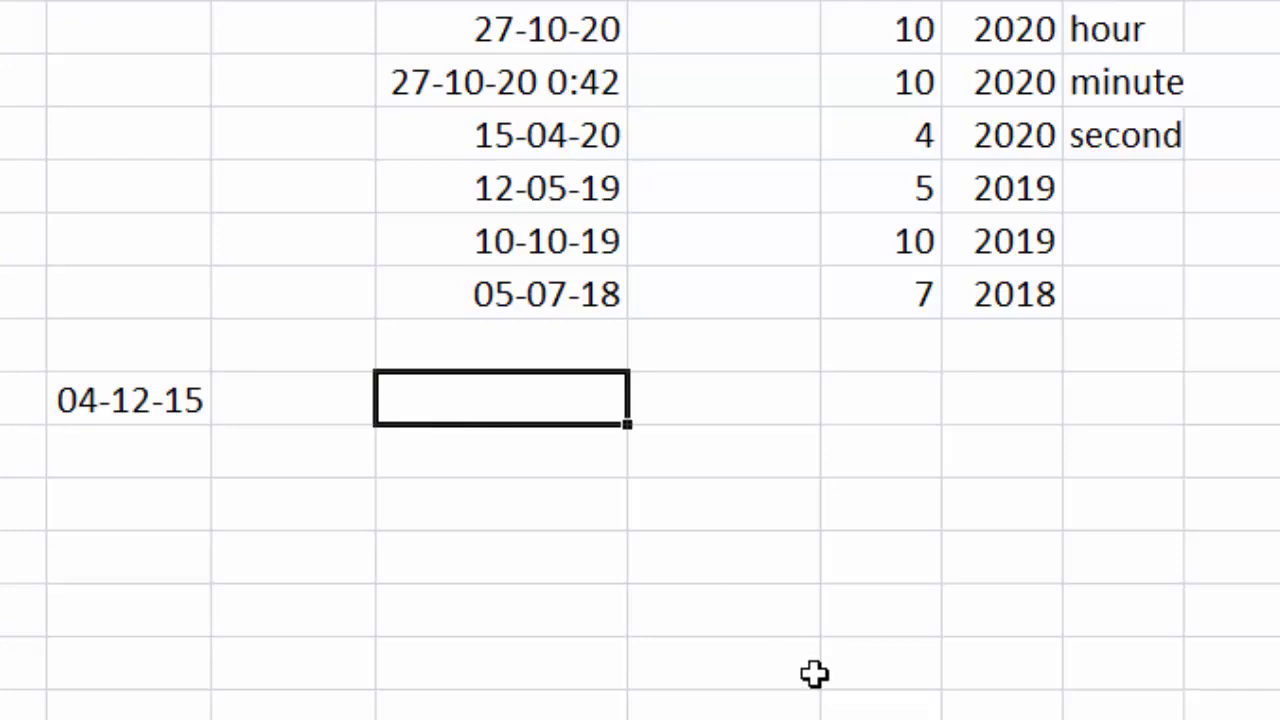
Enter =DATEDIF(B10,TODAY(),"y")&" Years" beside 04-12-15, showing 4 Years
{"action": "type", "text": "=d"}
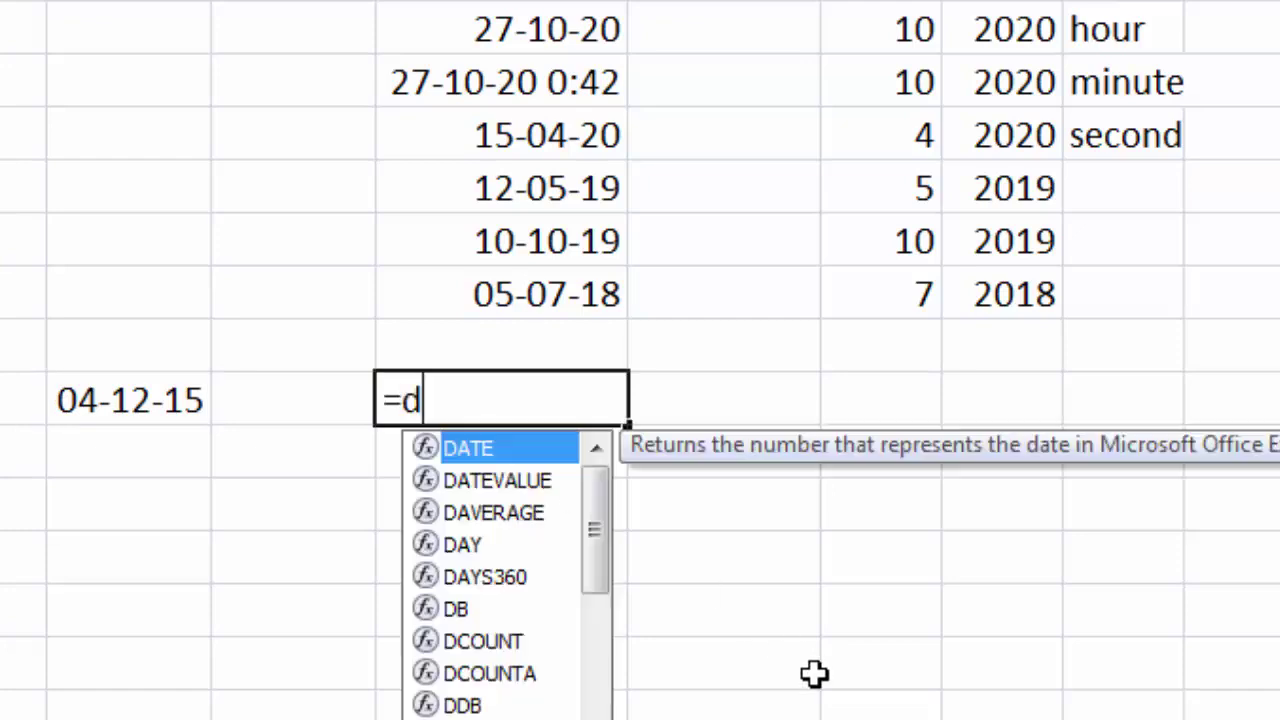
{"action": "type", "text": "atedif("}
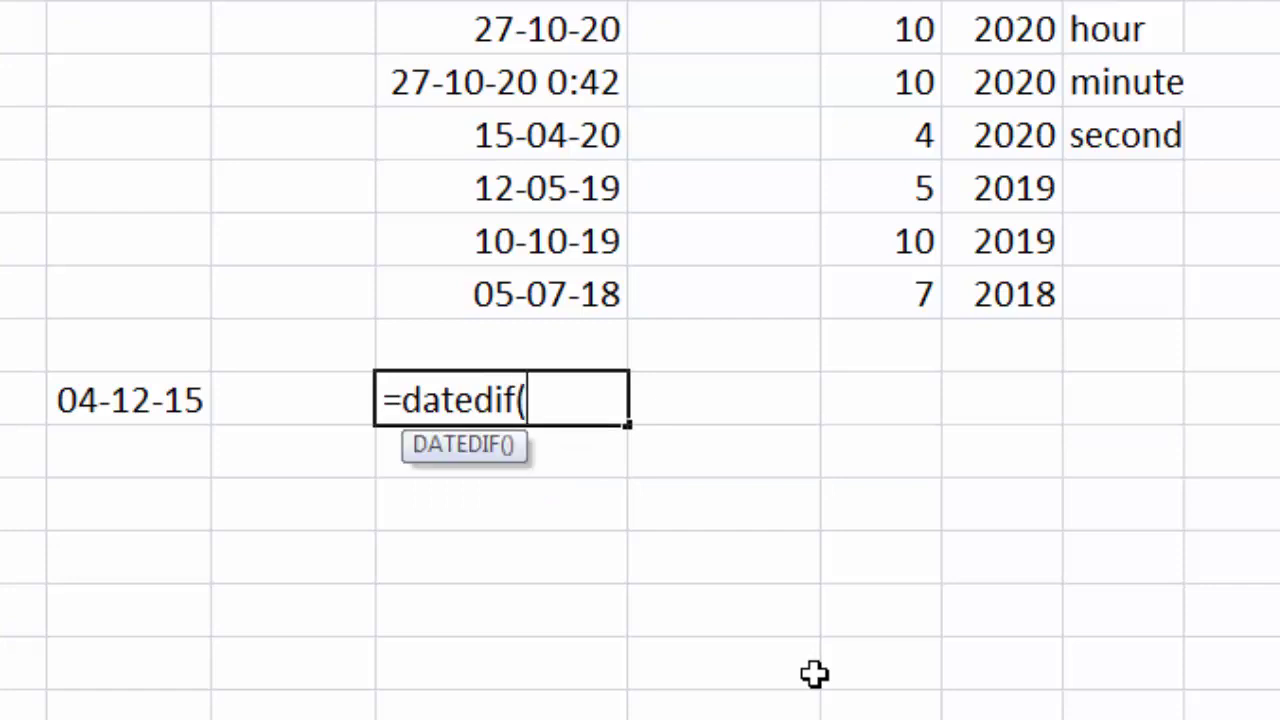
{"action": "left_click", "coordinate": [145, 399]}
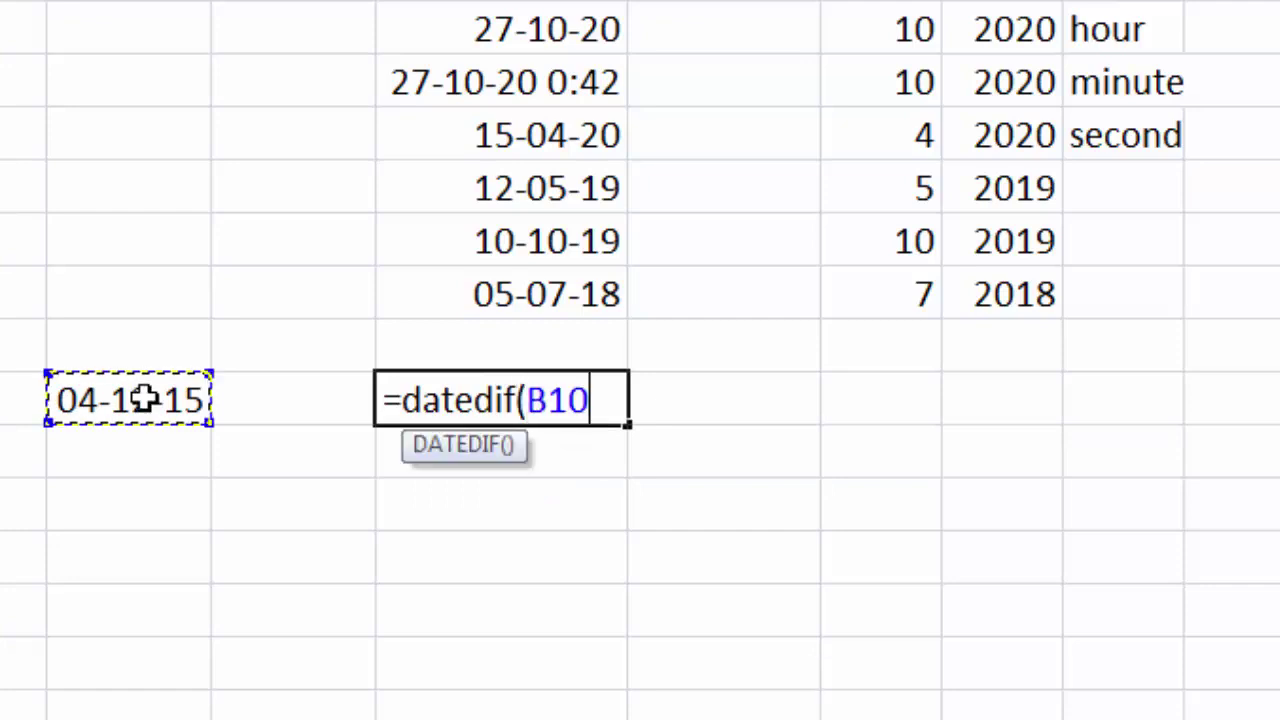
{"action": "type", "text": ","}
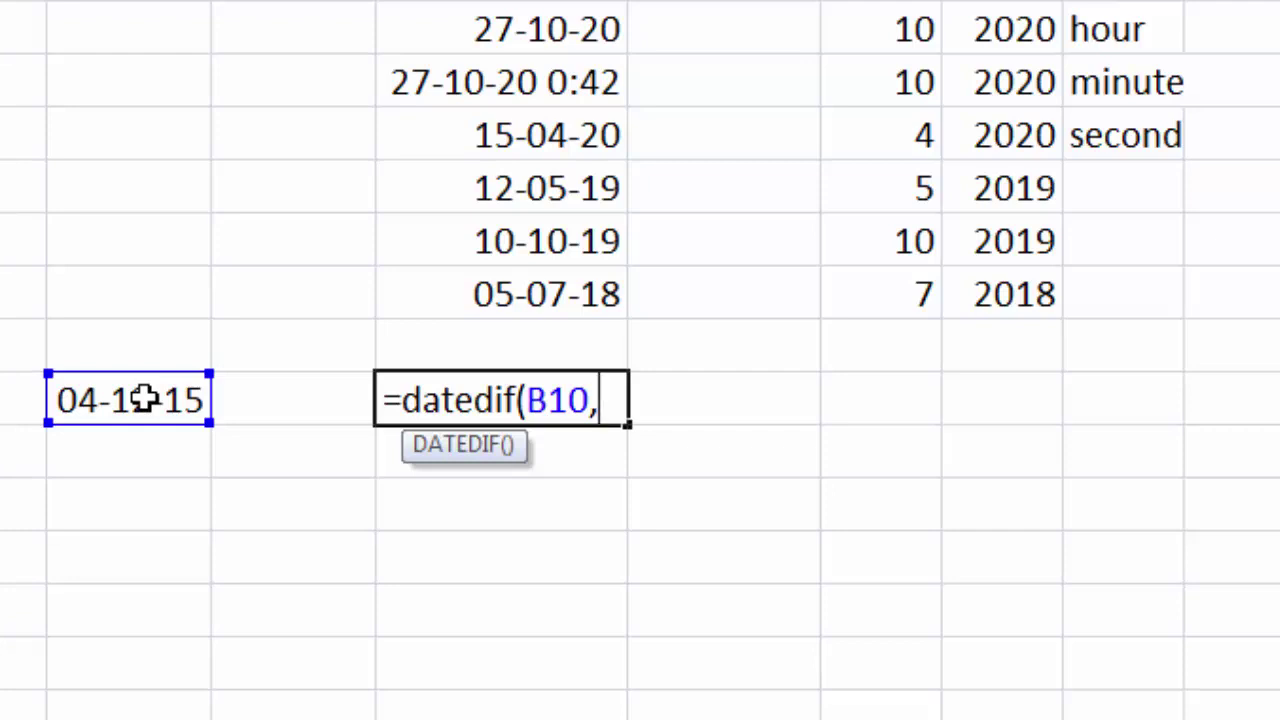
{"action": "type", "text": "to"}
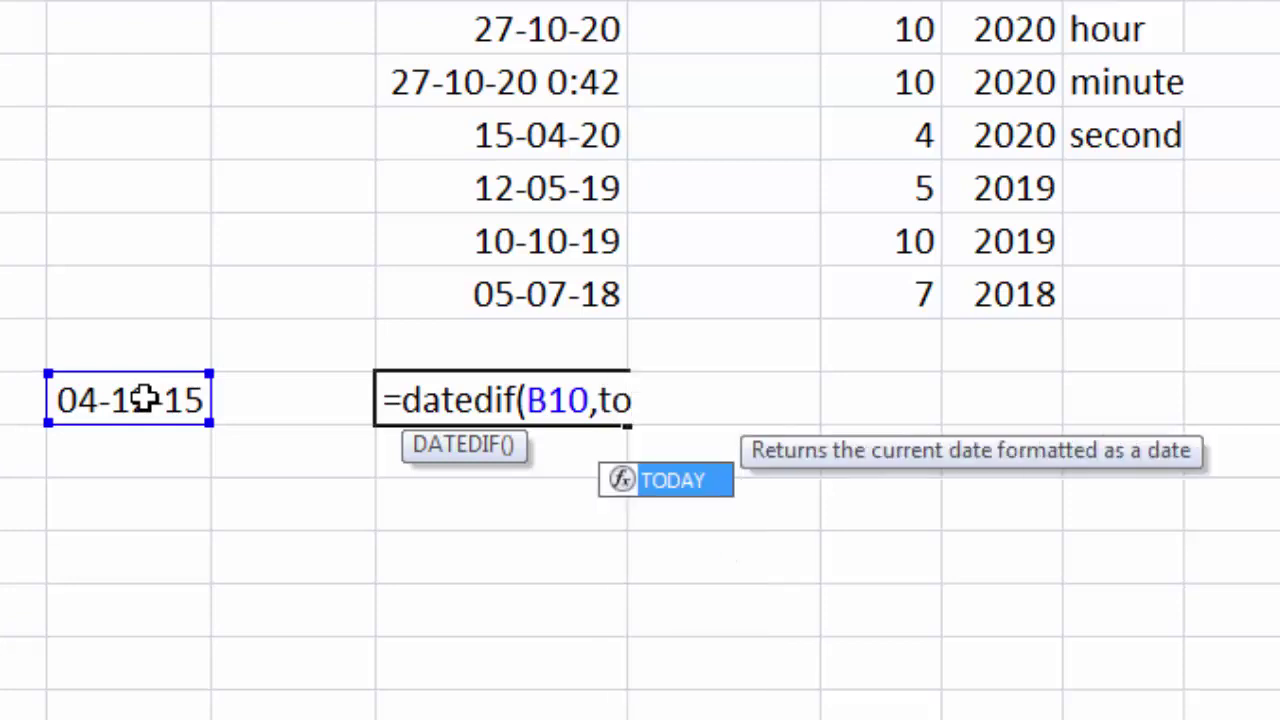
{"action": "type", "text": "day("}
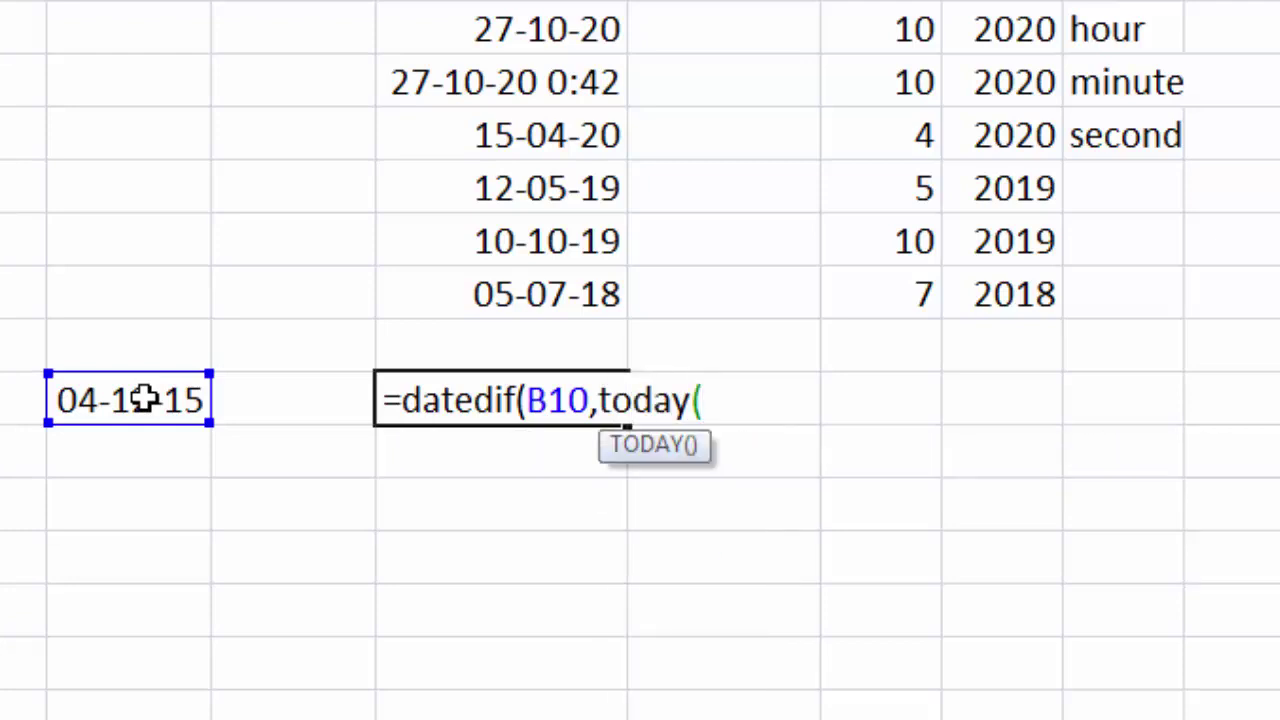
{"action": "type", "text": ")"}
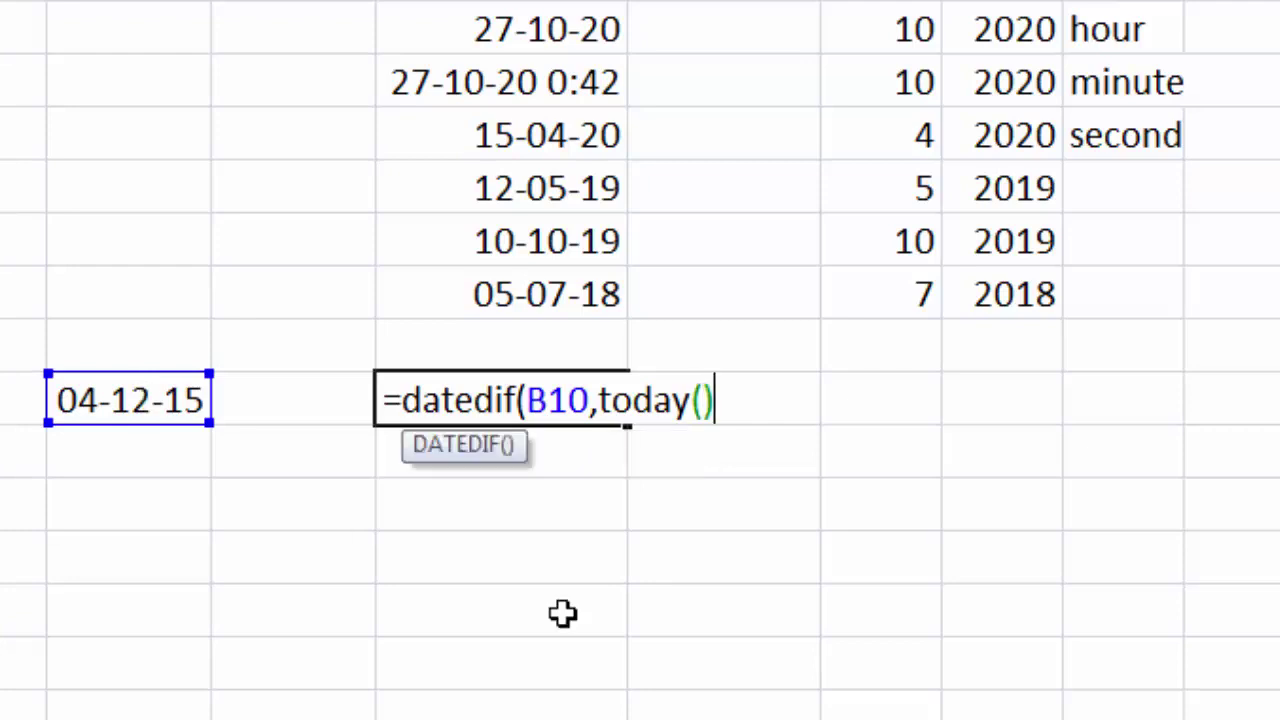
{"action": "type", "text": ","}
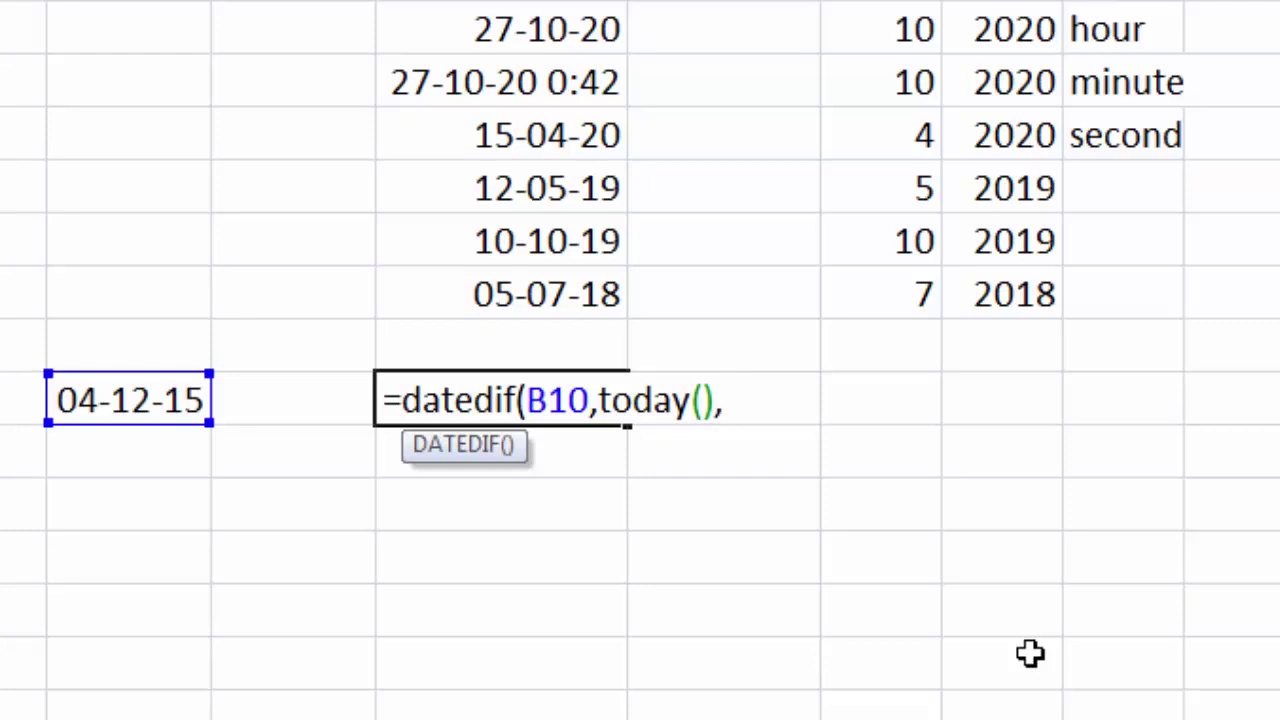
{"action": "type", "text": "\"y\""}
{"action": "type", "text": ")&\" "}
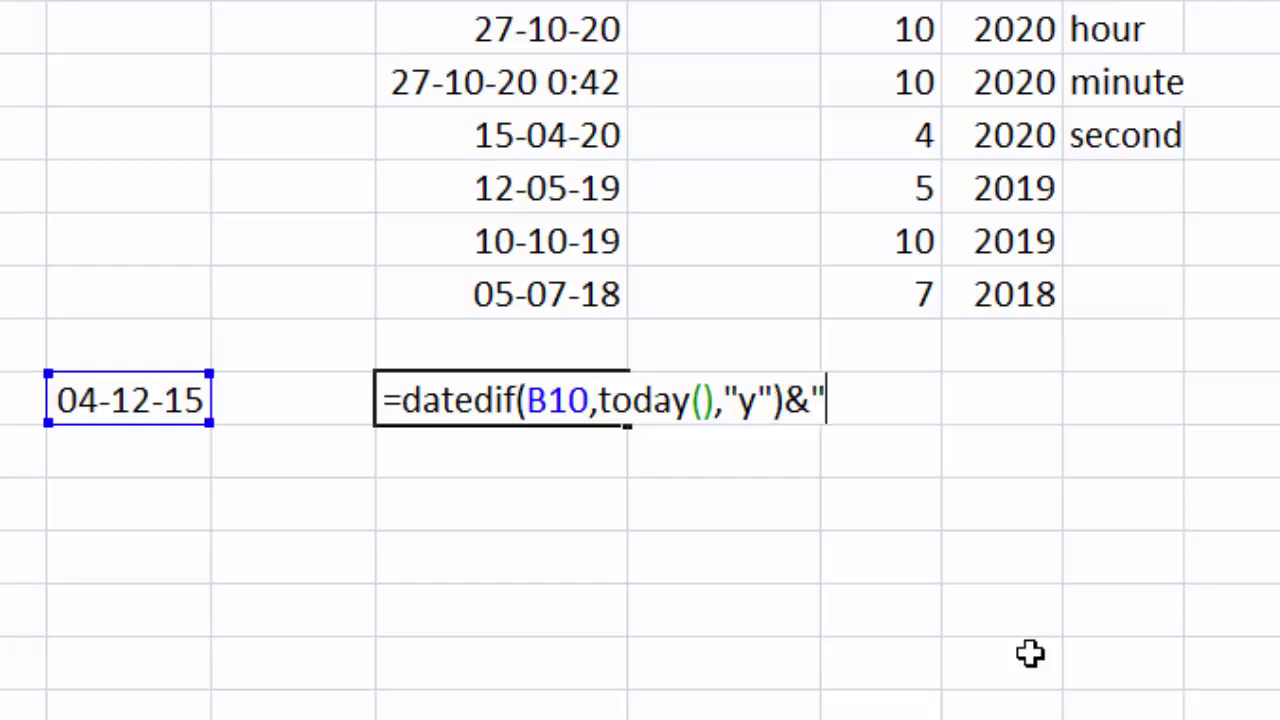
{"action": "type", "text": "Years\""}
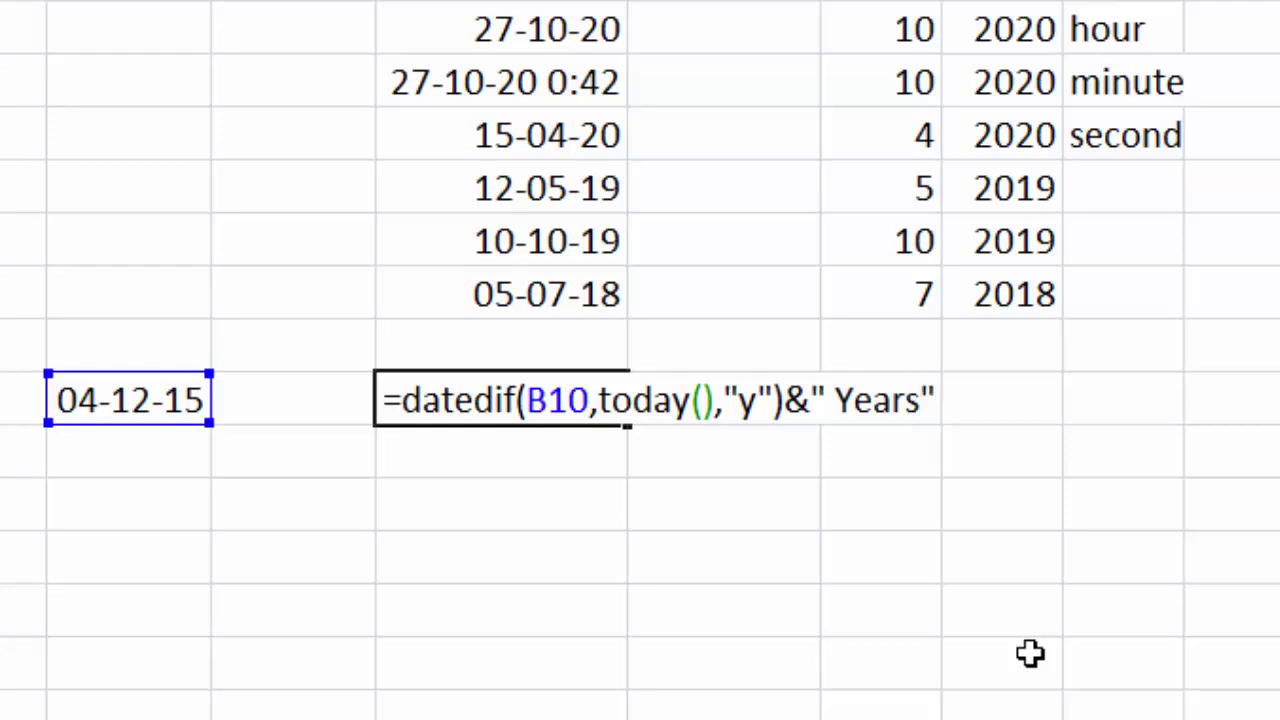
{"action": "key", "text": "Return"}
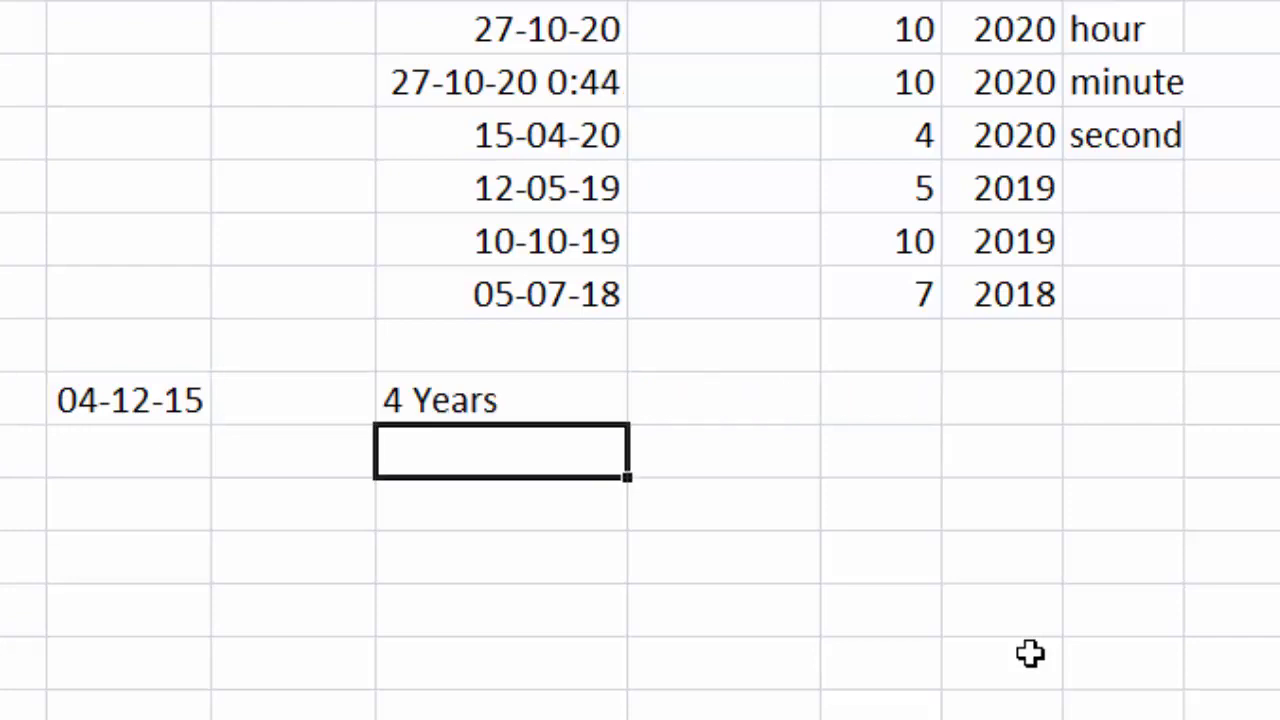
{"action": "left_click", "coordinate": [502, 406]}
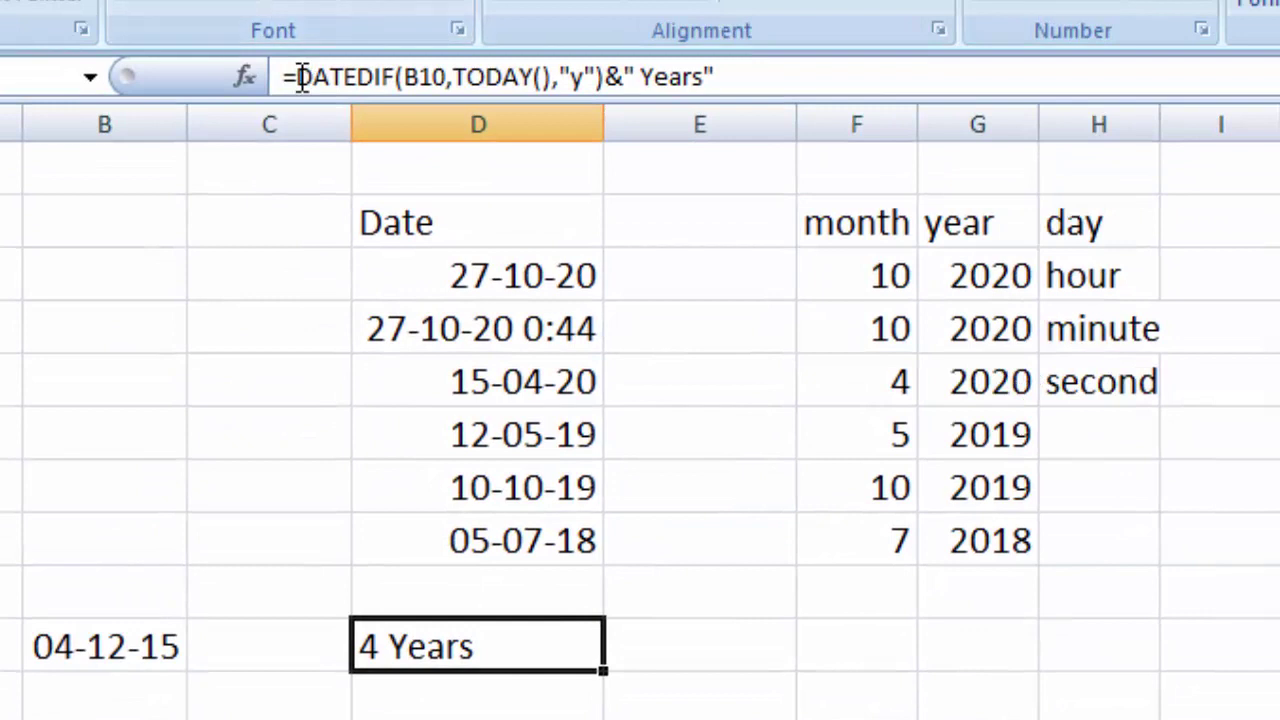
Copy the 4 Years formula and append a second copy of it joined with &
{"action": "left_click", "coordinate": [313, 78]}
{"action": "left_click_drag", "start_coordinate": [286, 77], "coordinate": [719, 91]}
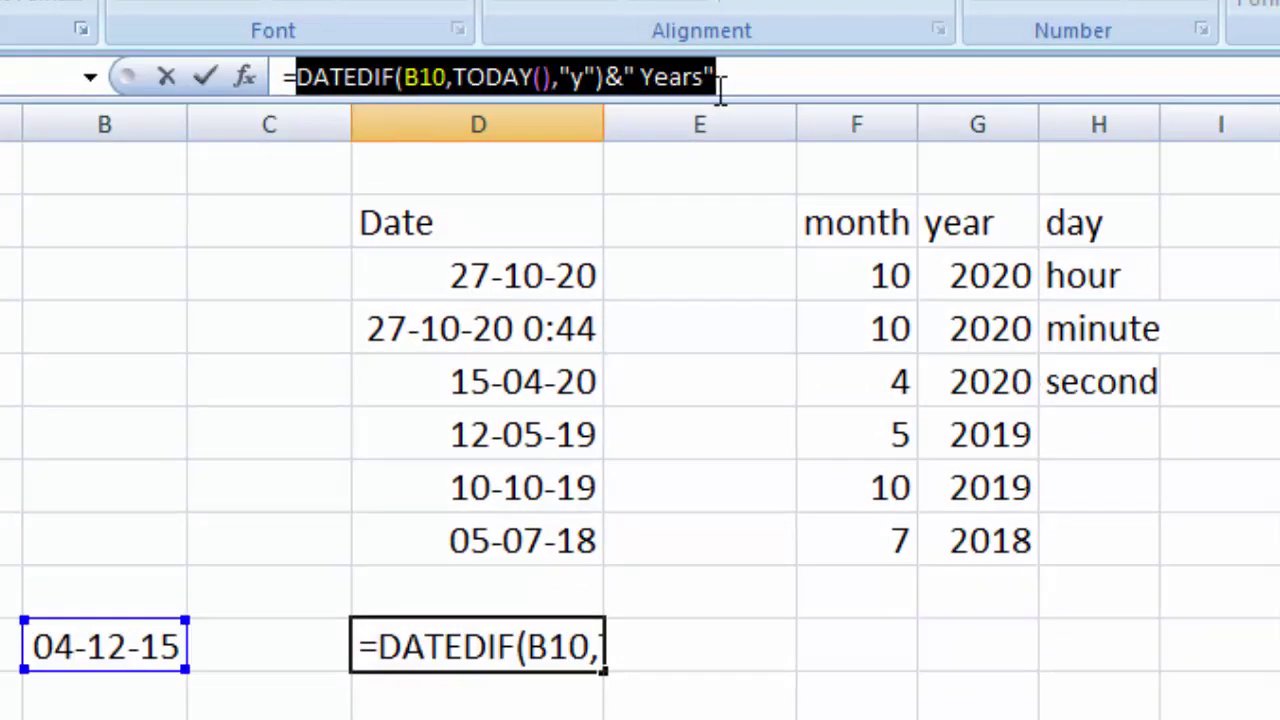
{"action": "key", "text": "Escape"}
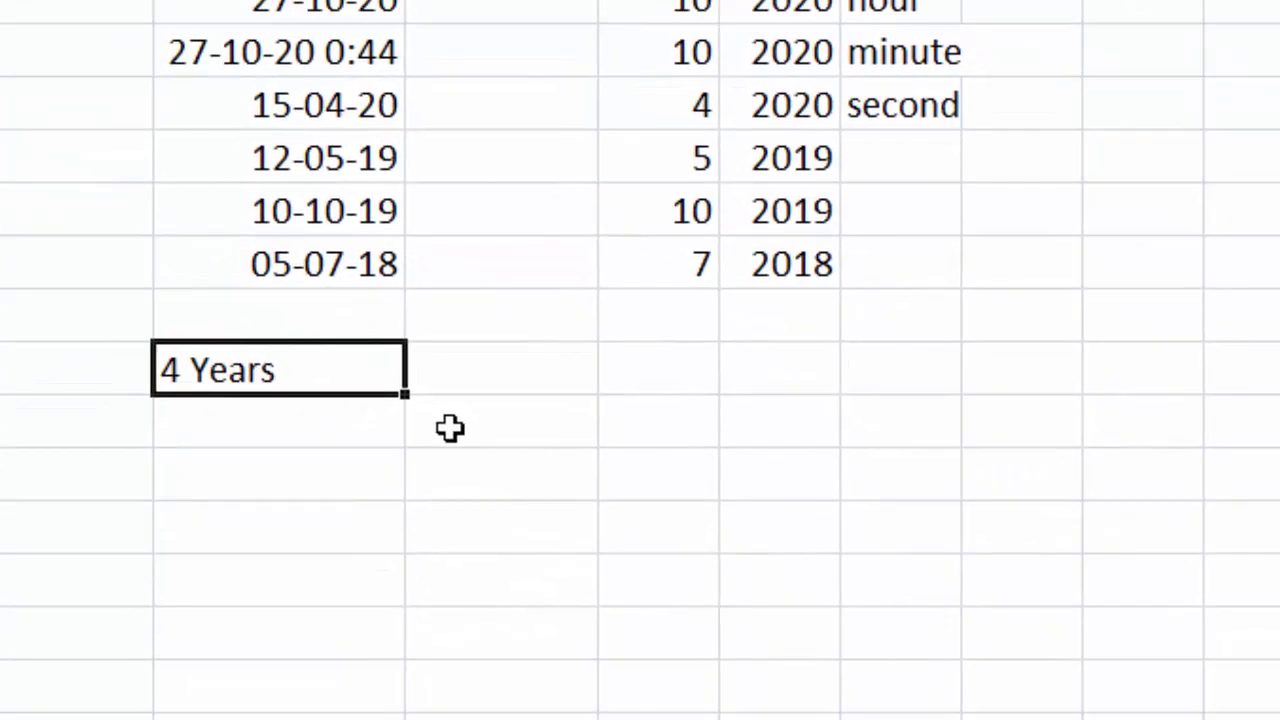
{"action": "key", "text": "F2"}
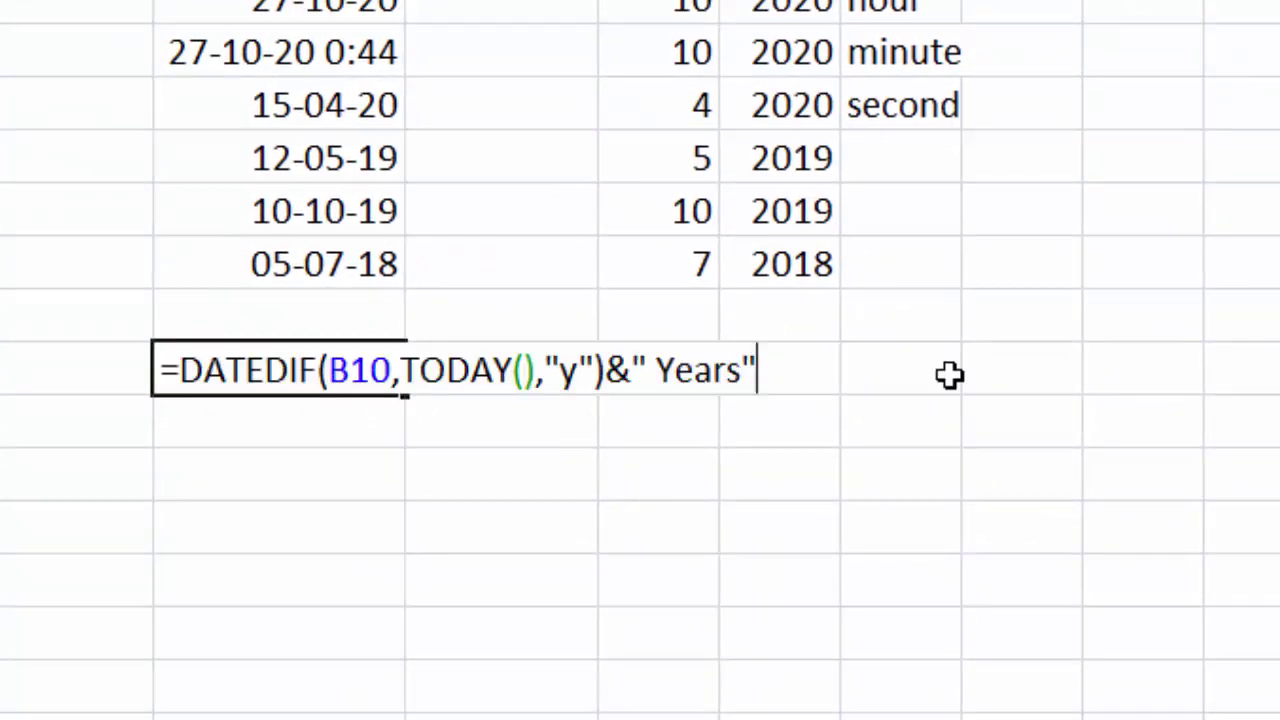
{"action": "type", "text": "&"}
{"action": "key", "text": "ctrl+v"}
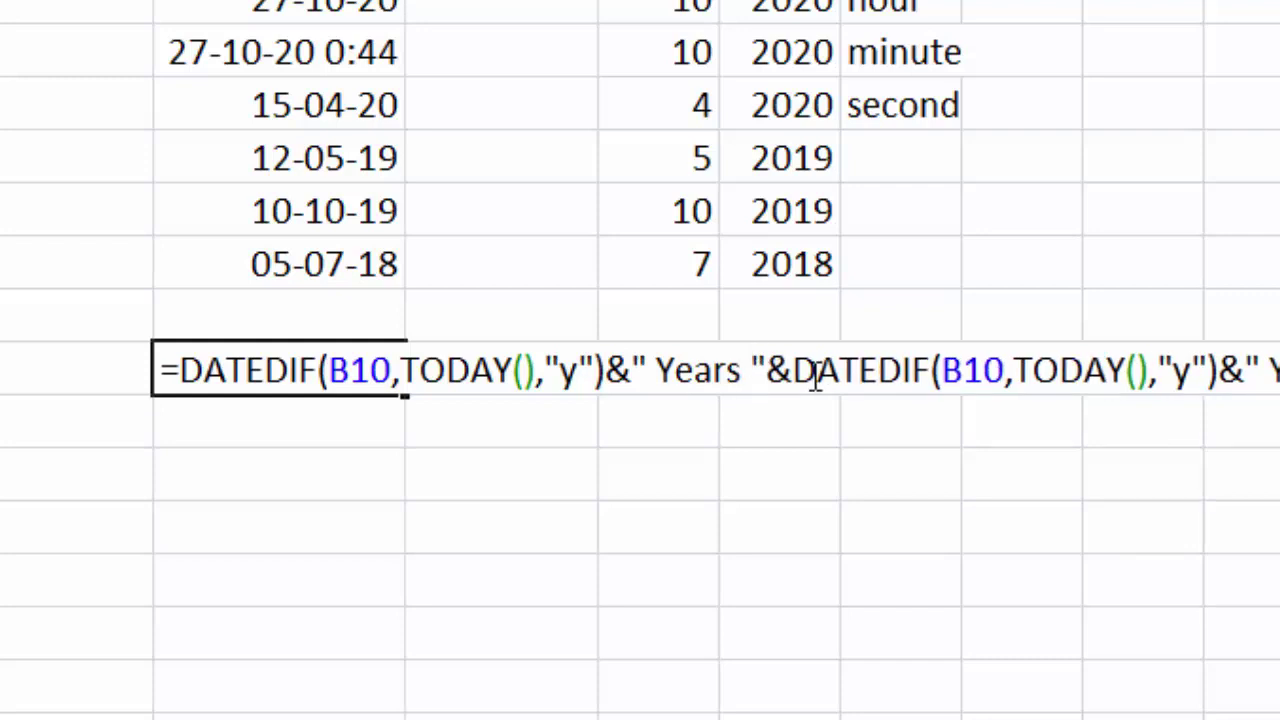
Change the second DATEDIF copy to the "ym" unit with a Months label
{"action": "type", "text": ",TODAY(),\"y\")&\" Years, \"&"}
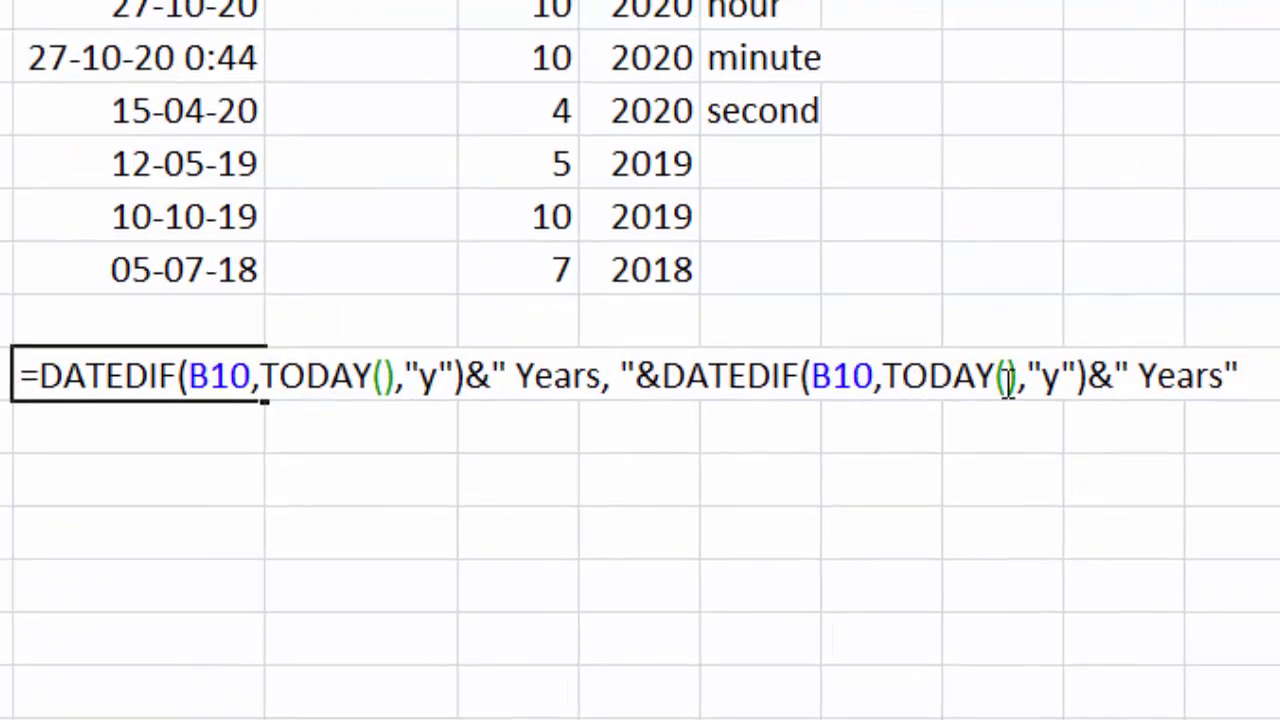
{"action": "left_click", "coordinate": [1202, 371]}
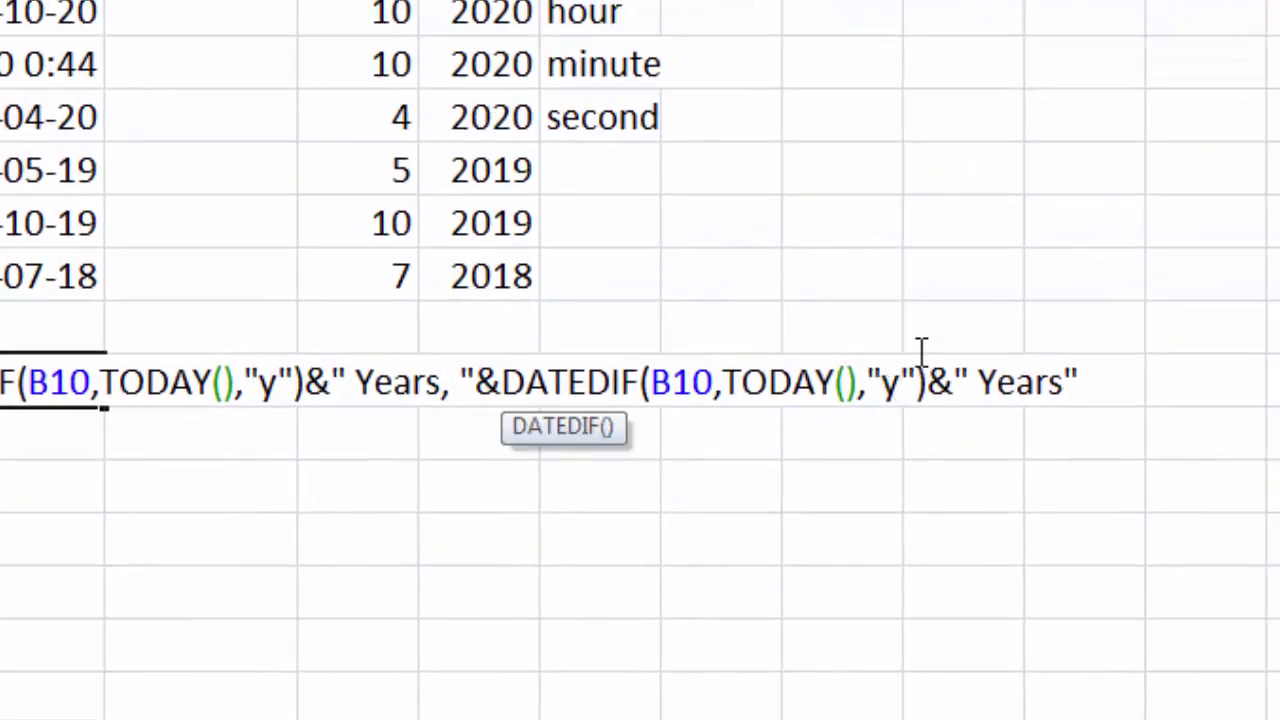
{"action": "type", "text": "m"}
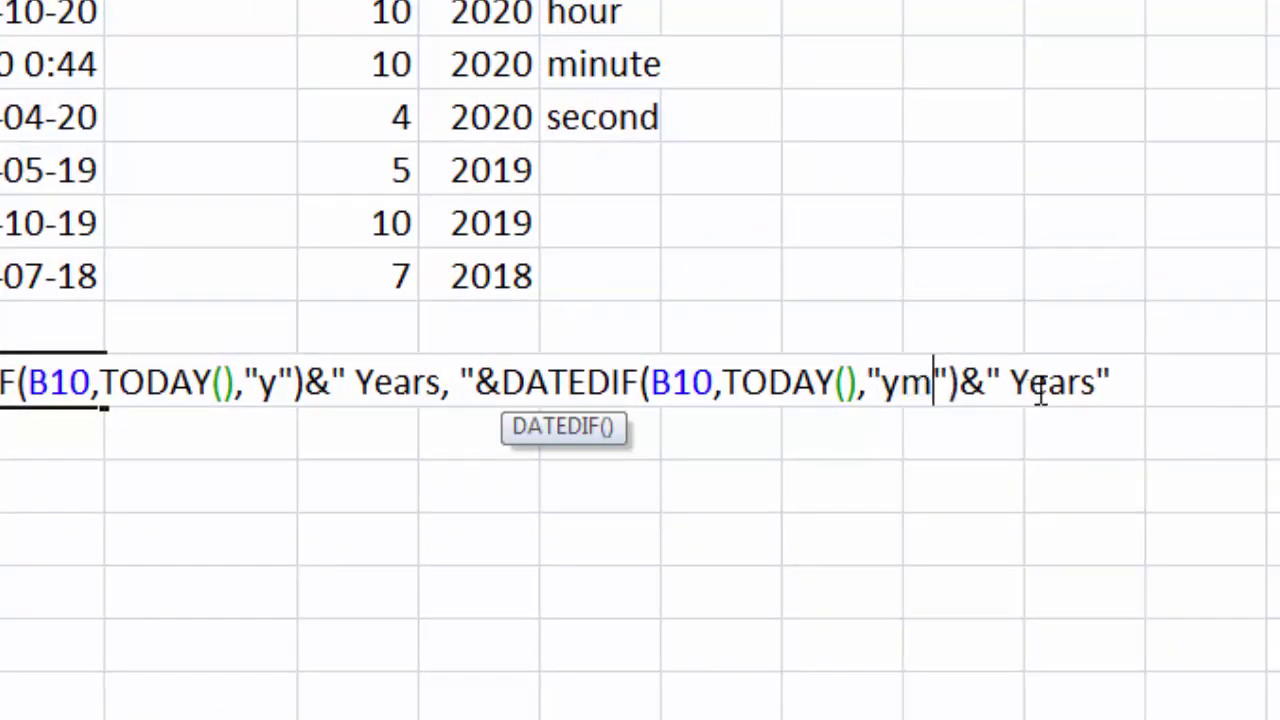
{"action": "left_click", "coordinate": [1097, 382]}
{"action": "key", "text": "BackSpace"}
{"action": "key", "text": "BackSpace"}
{"action": "key", "text": "BackSpace"}
{"action": "key", "text": "BackSpace"}
{"action": "key", "text": "BackSpace"}
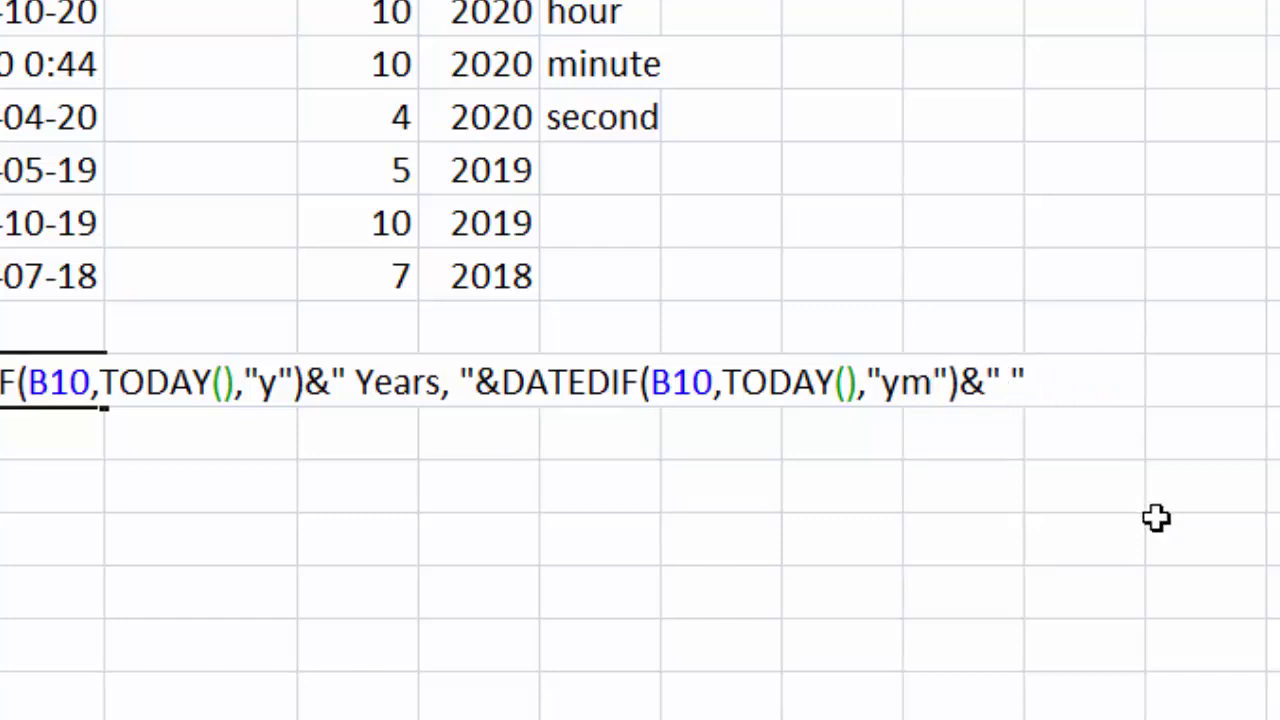
{"action": "type", "text": "Months"}
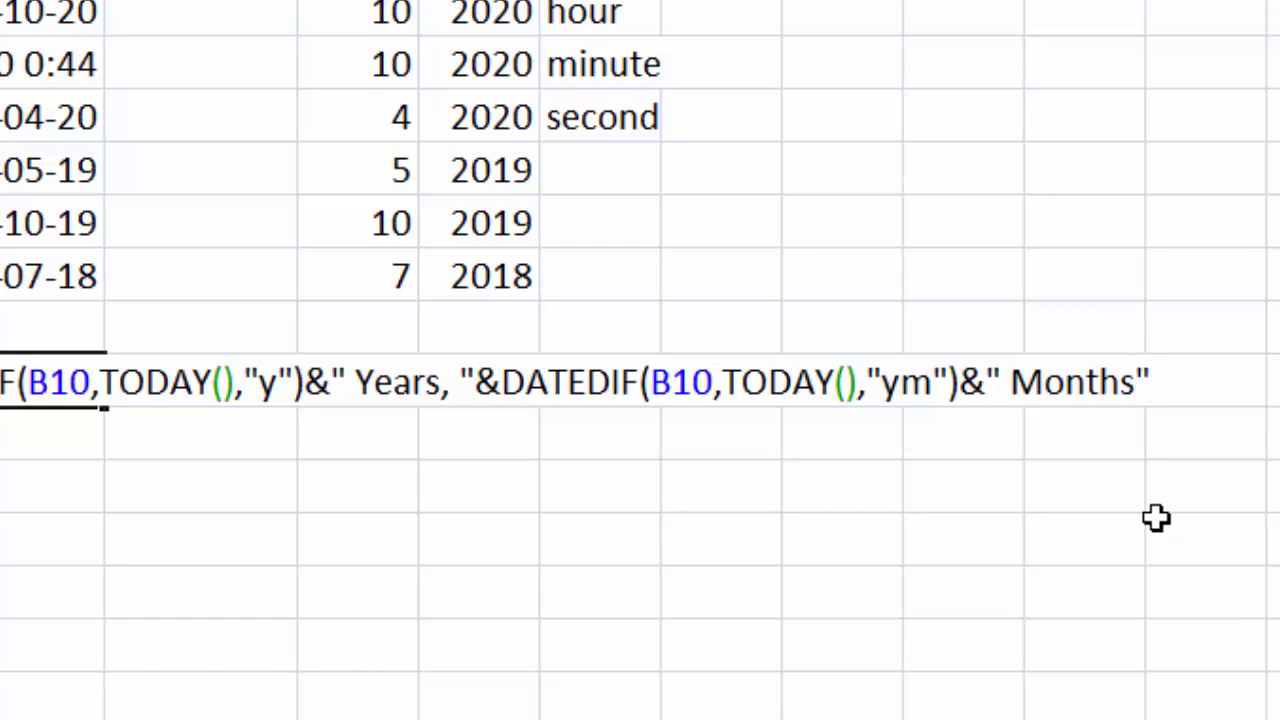
{"action": "type", "text": ","}
Paste a third DATEDIF part and change it to the "md" unit with a Days label
{"action": "left_click", "coordinate": [1183, 386]}
{"action": "type", "text": "DATEDIF(B10,TODAY(),\"y\")&\""}
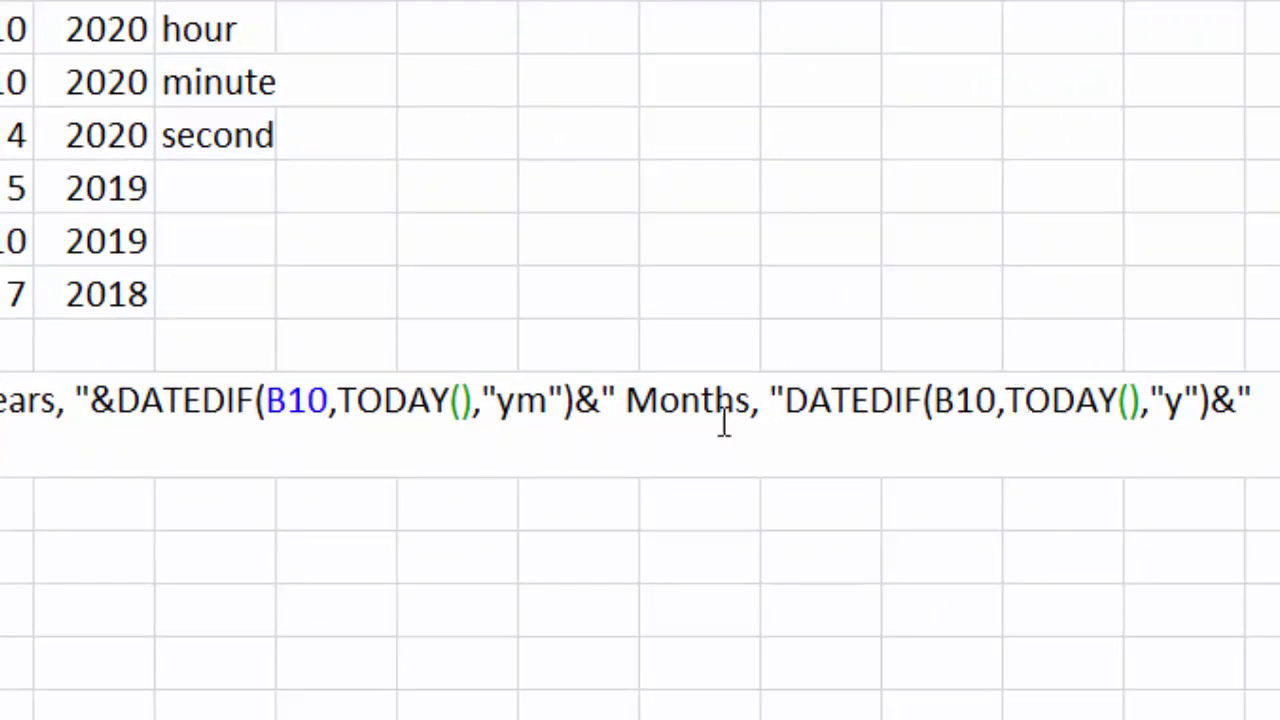
{"action": "left_click", "coordinate": [1183, 400]}
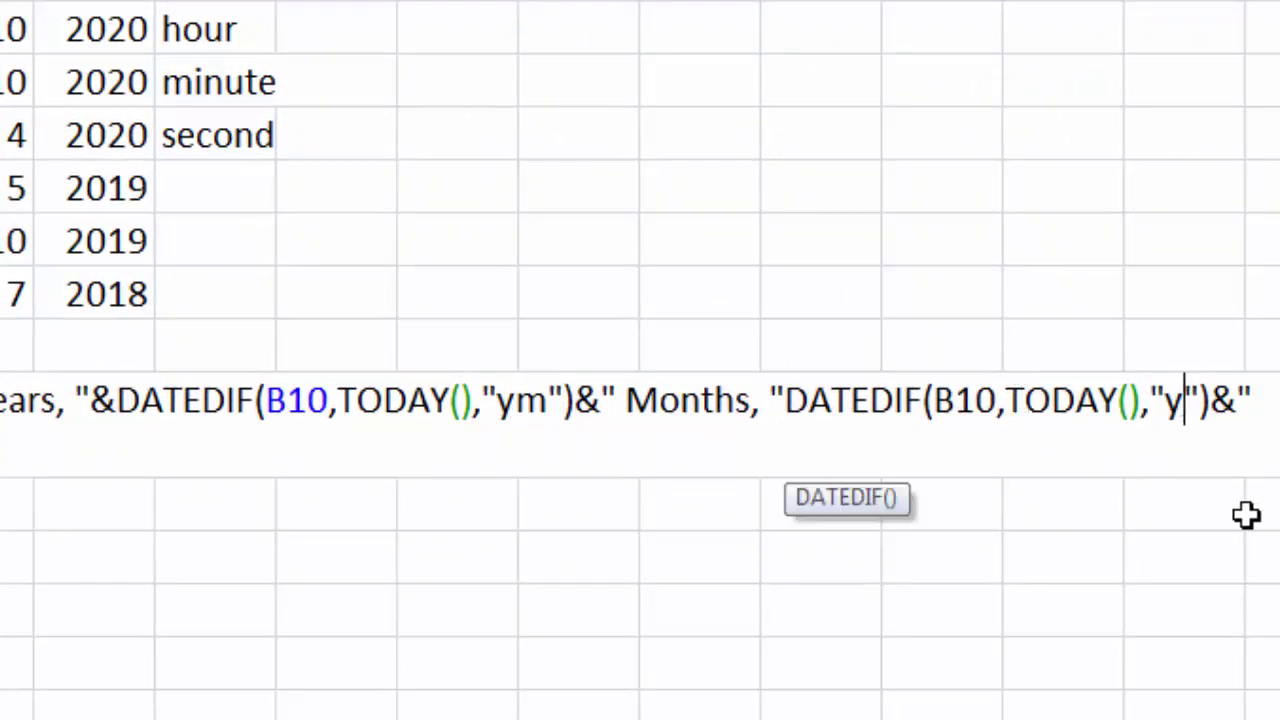
{"action": "key", "text": "BackSpace"}
{"action": "type", "text": "md"}
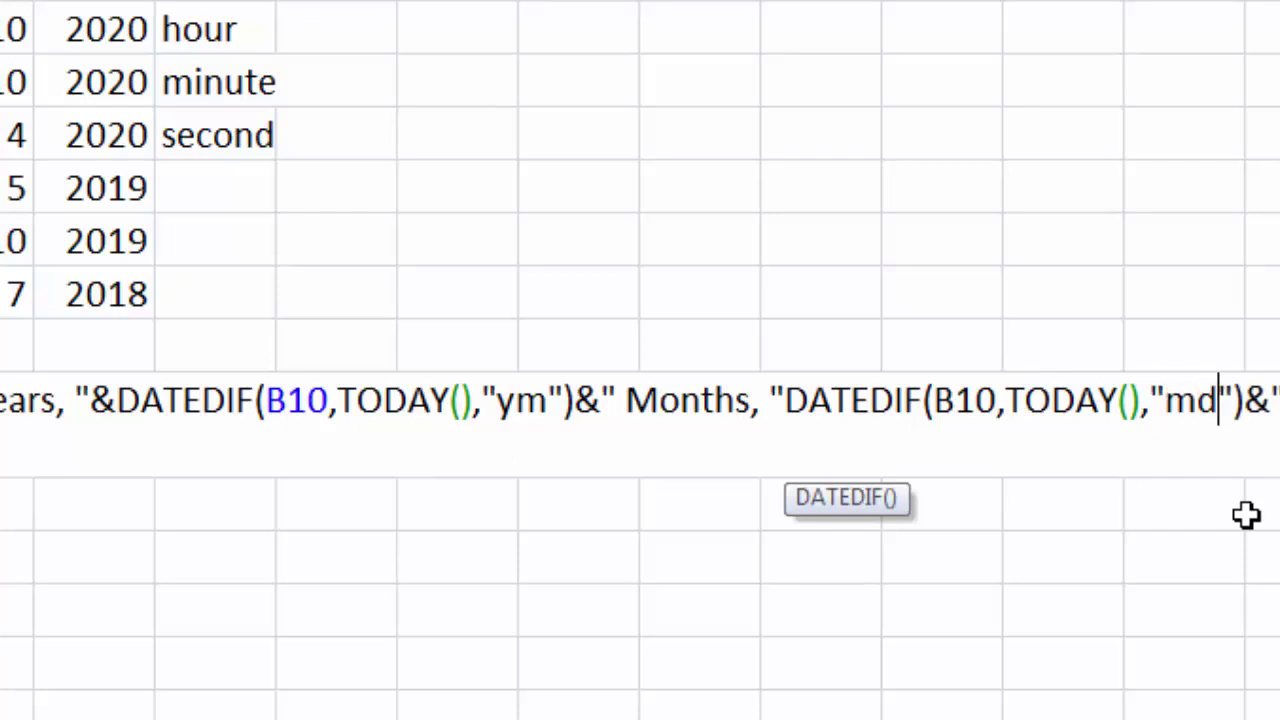
{"action": "left_click", "coordinate": [168, 416]}
{"action": "key", "text": "BackSpace"}
{"action": "key", "text": "BackSpace"}
{"action": "key", "text": "BackSpace"}
{"action": "key", "text": "BackSpace"}
{"action": "key", "text": "BackSpace"}
{"action": "type", "text": "Days"}
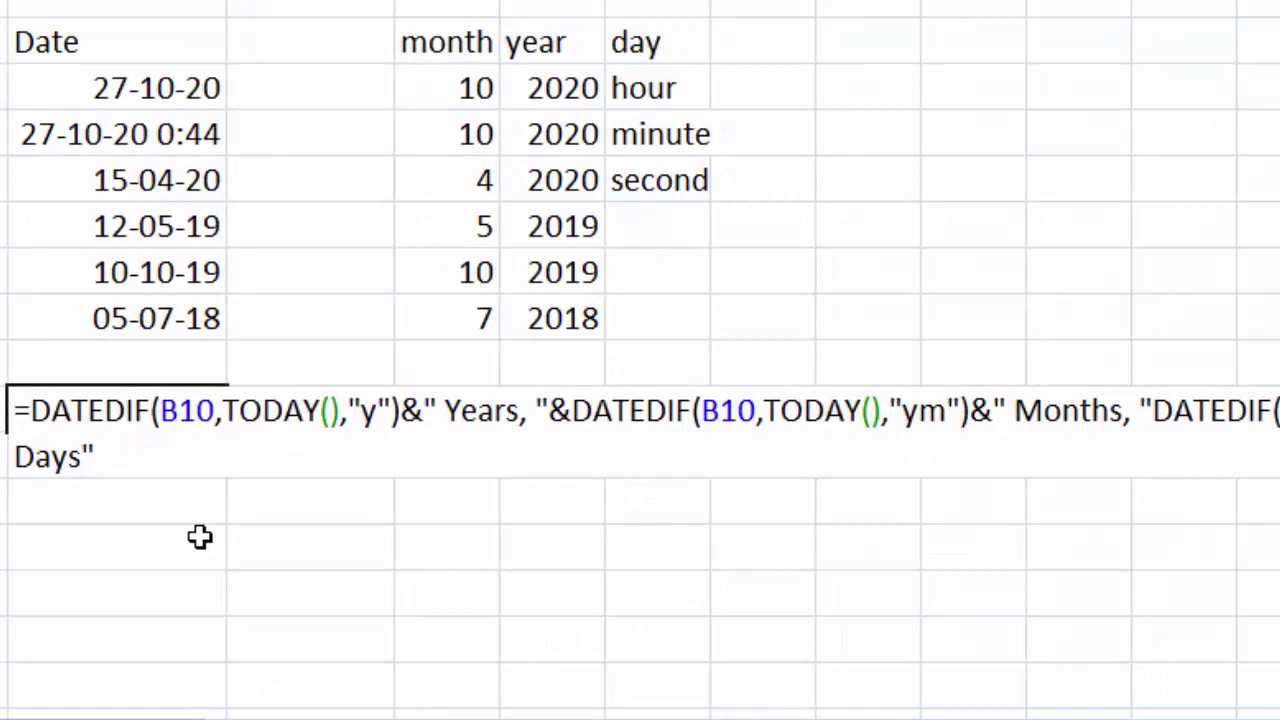
Insert the missing & before the third DATEDIF so the cell shows 4 Years, 10 Months, 23 Days
{"action": "key", "text": "Return"}
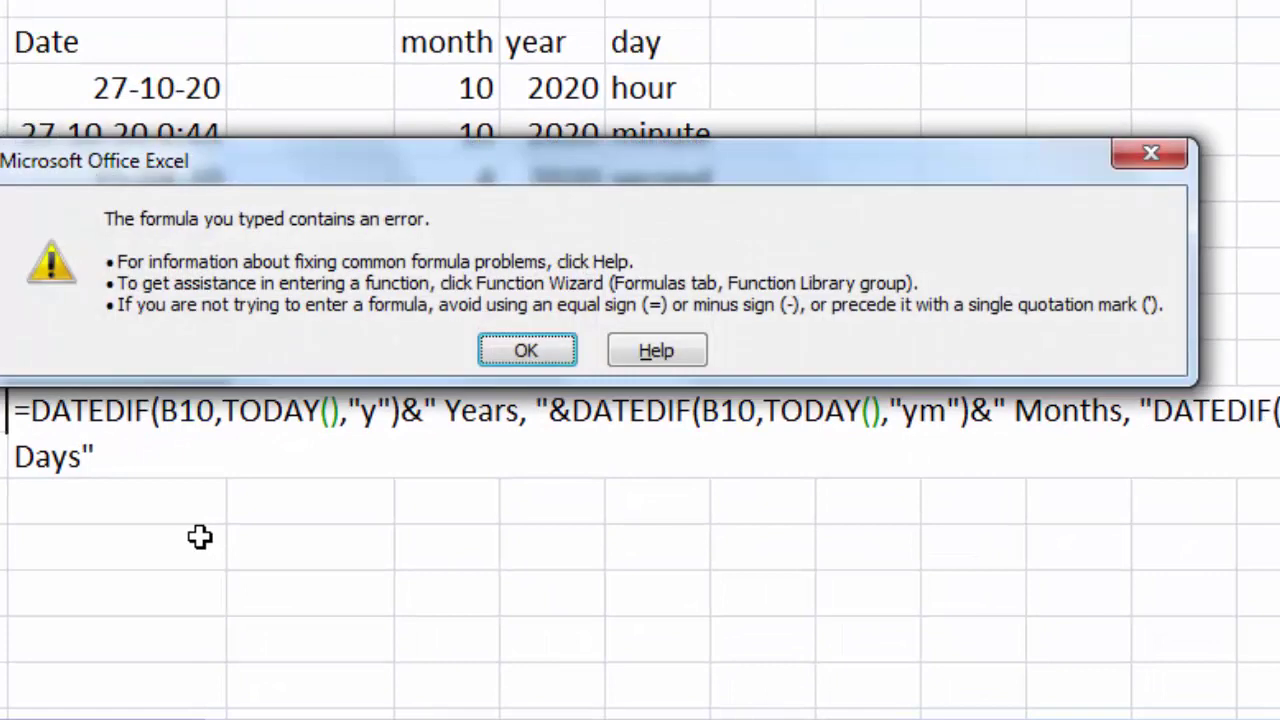
{"action": "key", "text": "Return"}
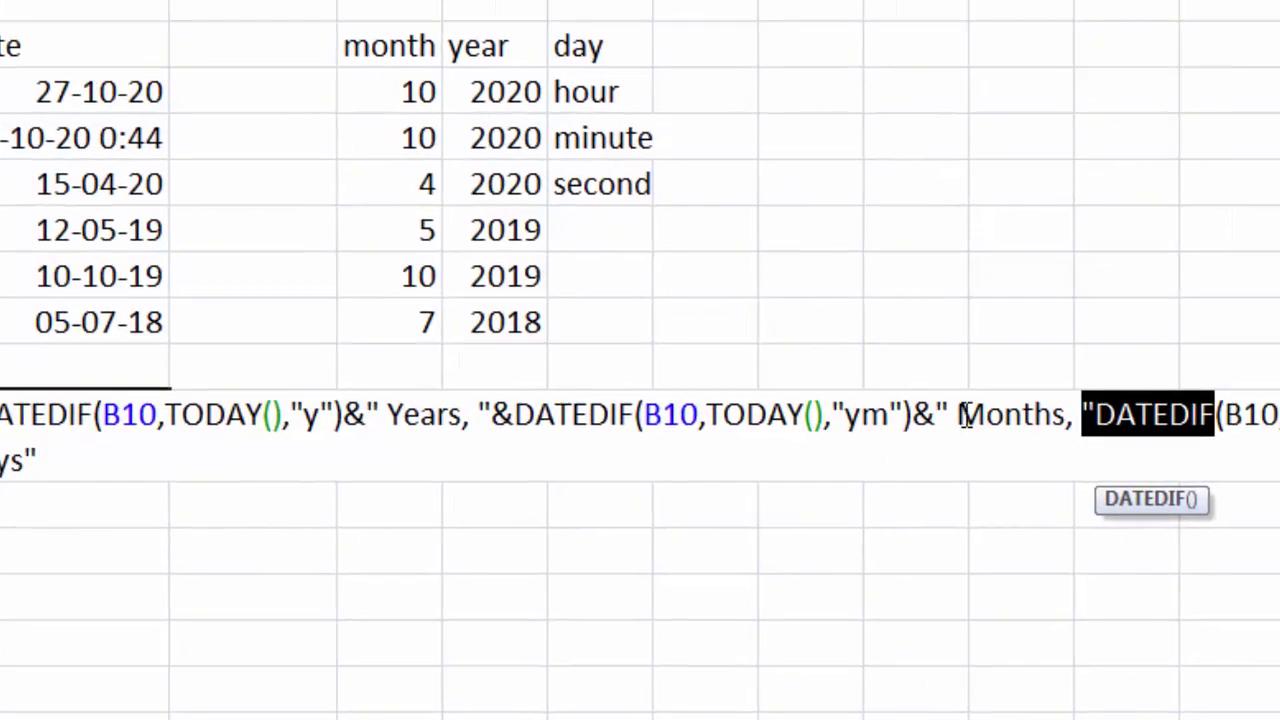
{"action": "left_click", "coordinate": [996, 421]}
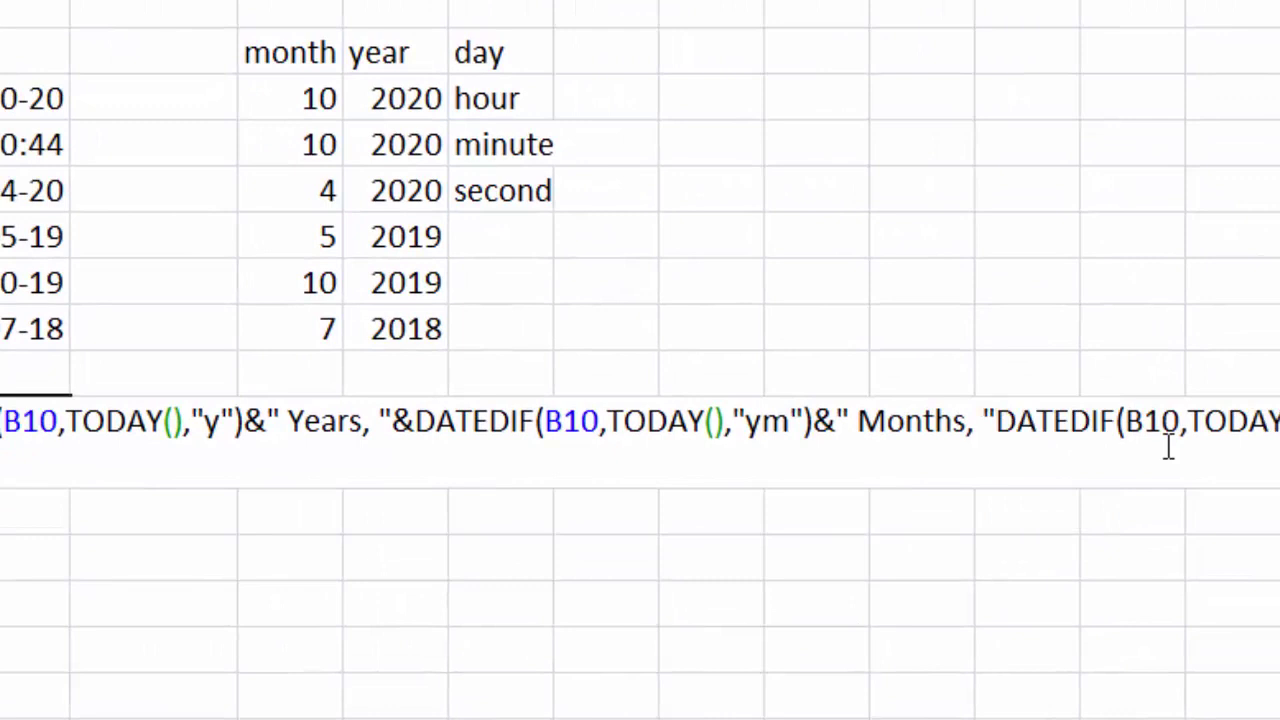
{"action": "type", "text": "&"}
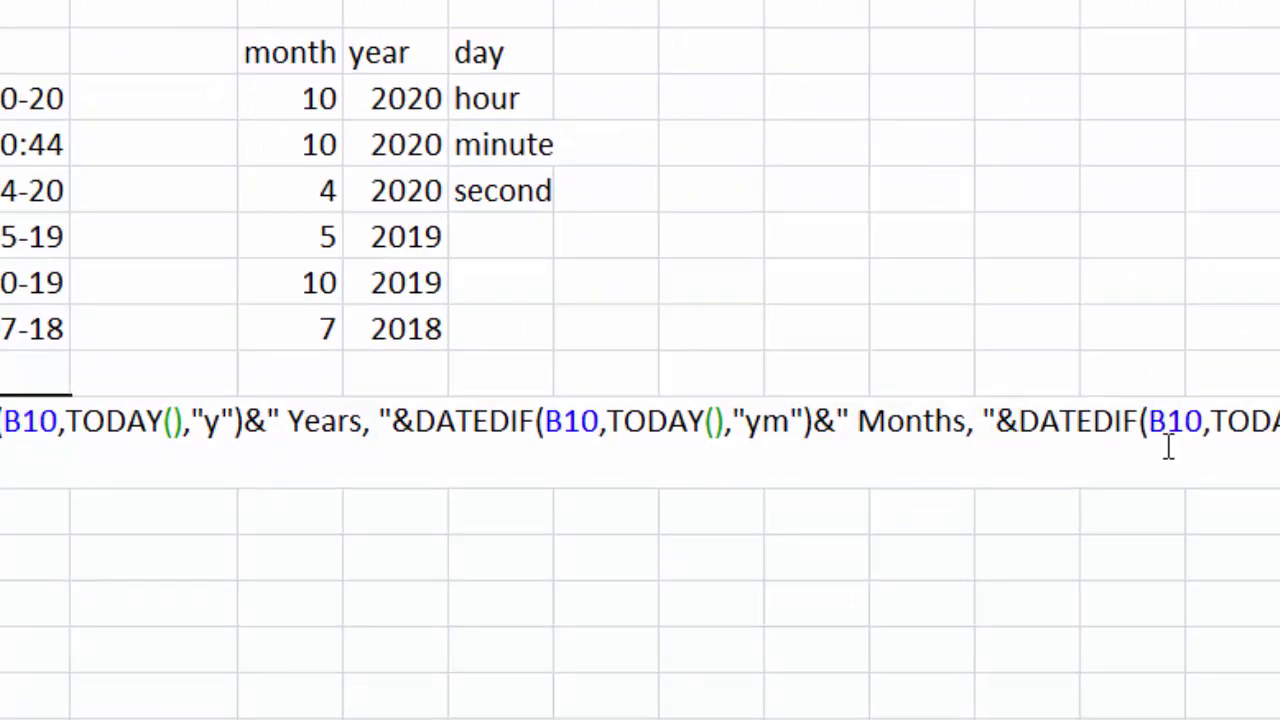
{"action": "key", "text": "Return"}
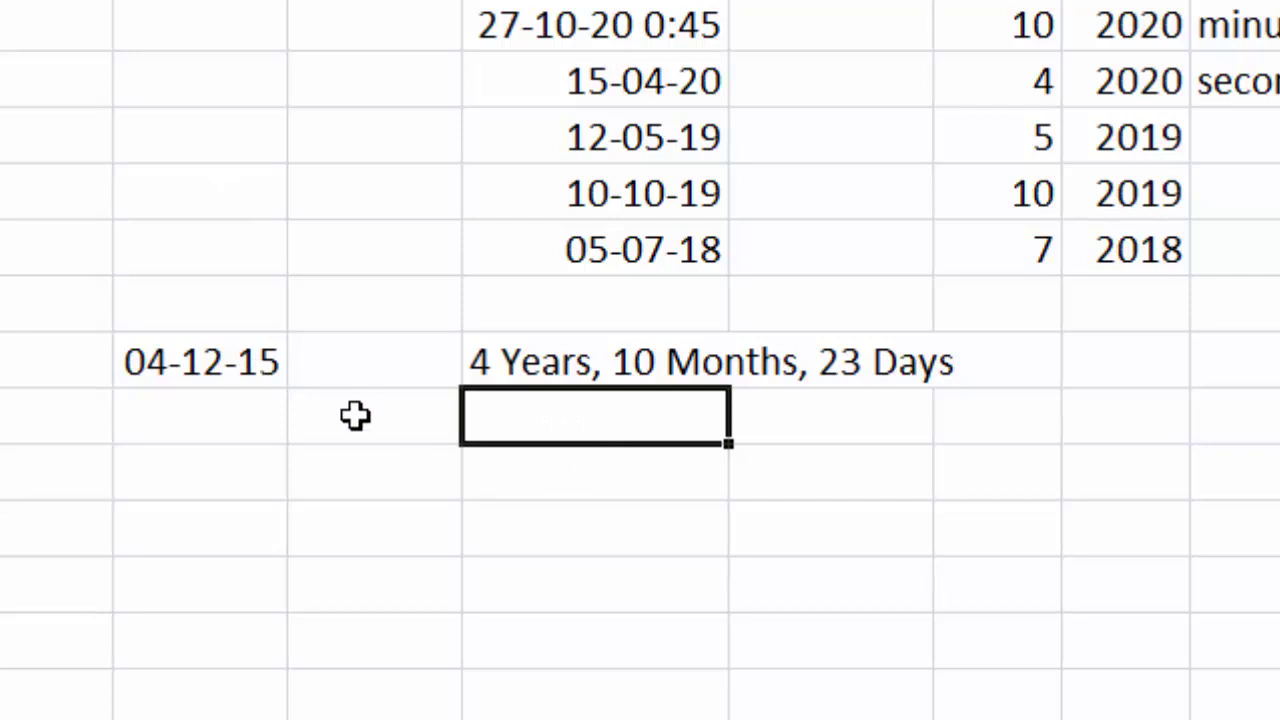
Enter =EDATE(B10,24) in the cell below 04-12-15, returning 43073
{"action": "left_click", "coordinate": [356, 416]}
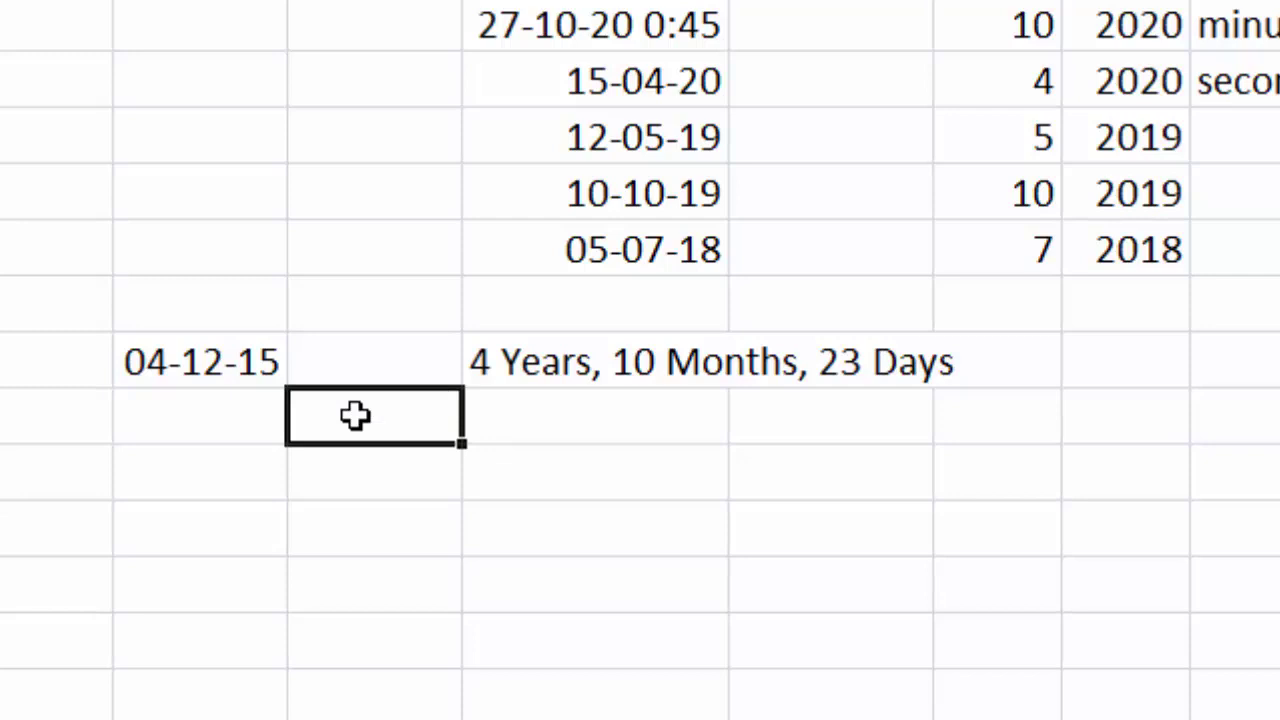
{"action": "left_click", "coordinate": [240, 350]}
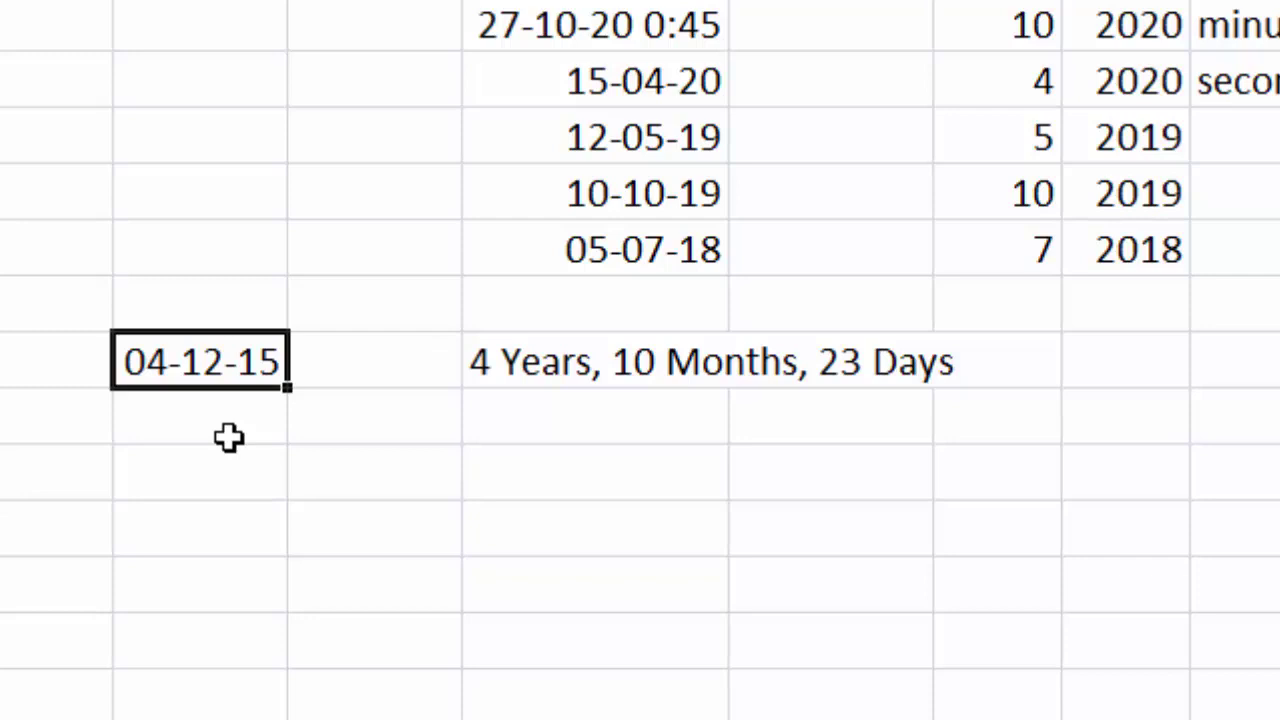
{"action": "left_click", "coordinate": [228, 437]}
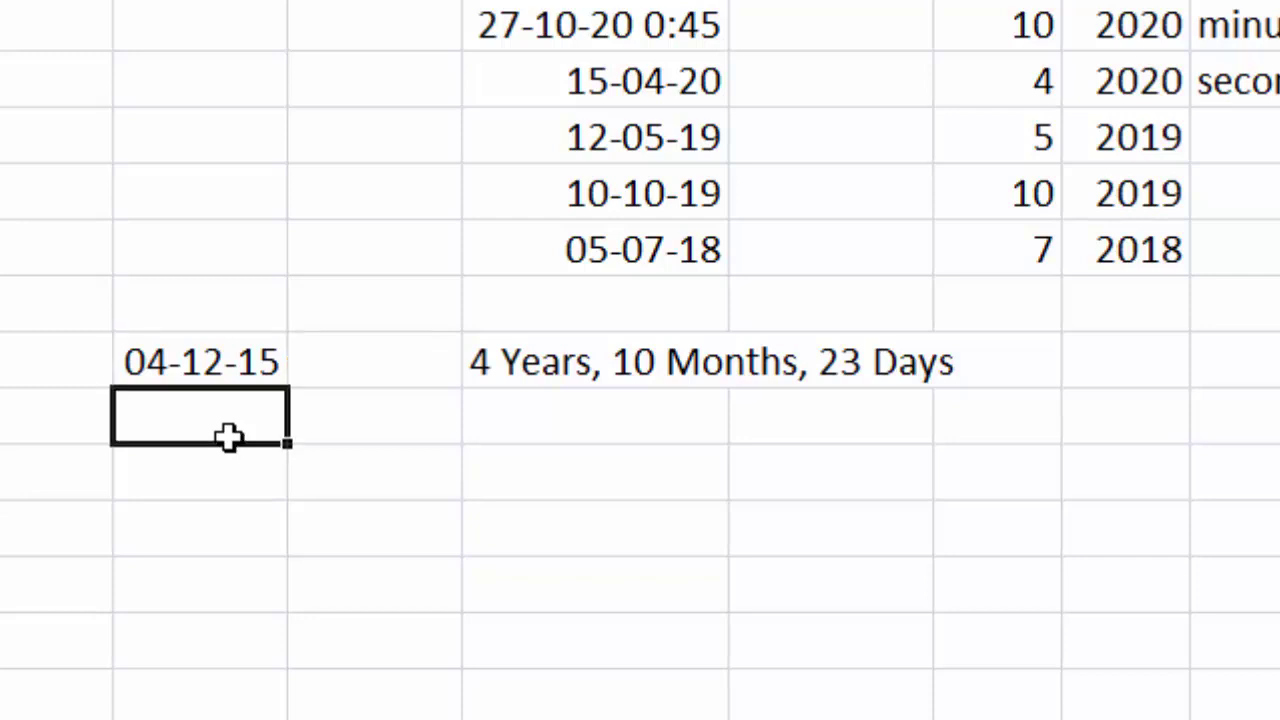
{"action": "type", "text": "="}
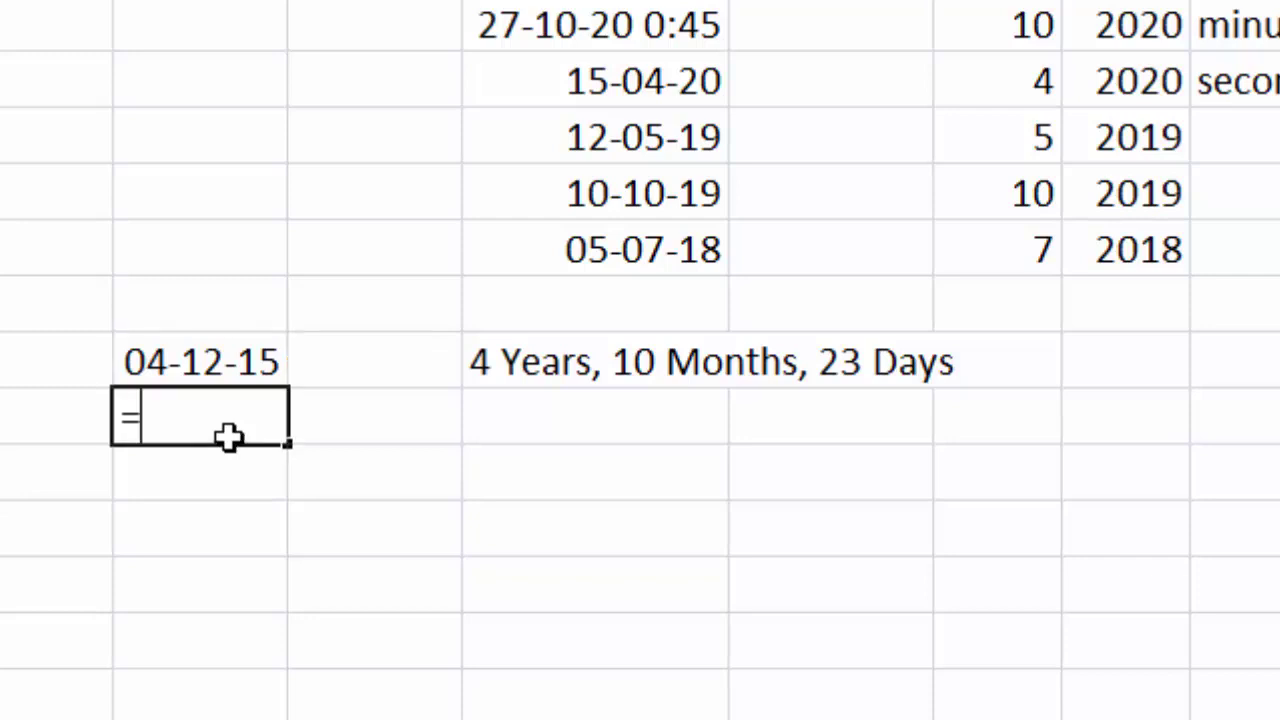
{"action": "type", "text": "edate"}
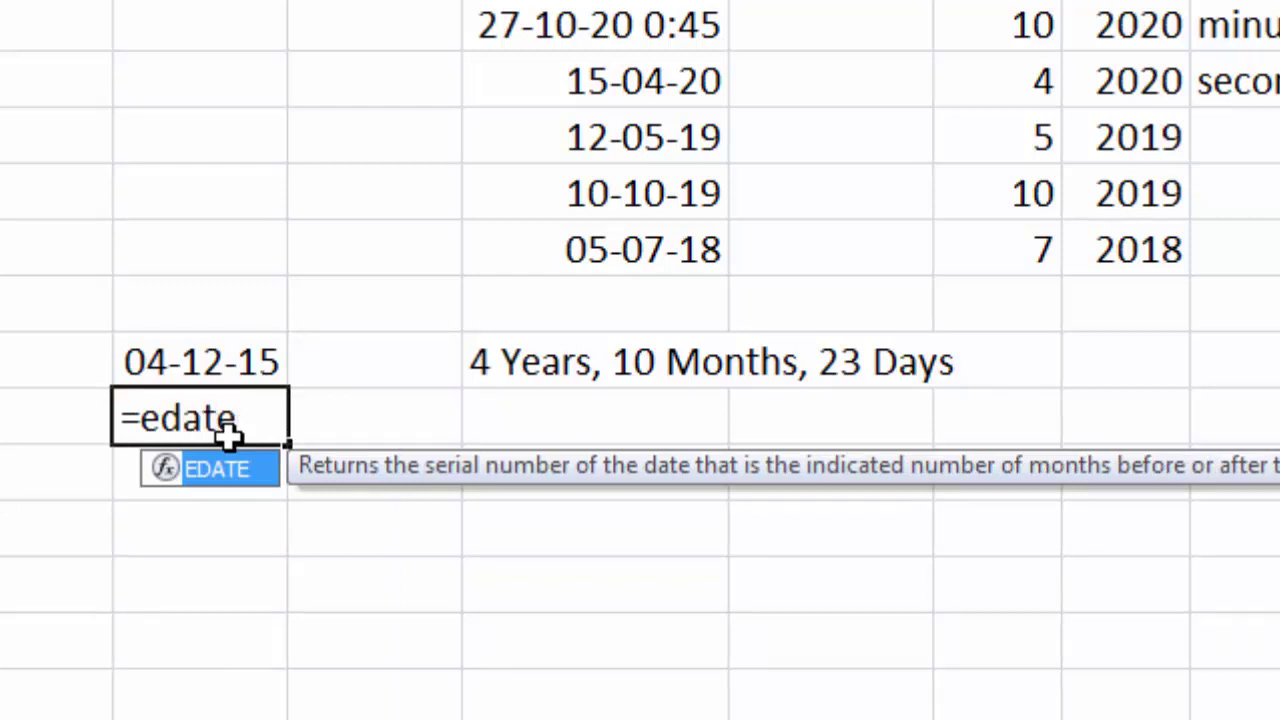
{"action": "type", "text": "("}
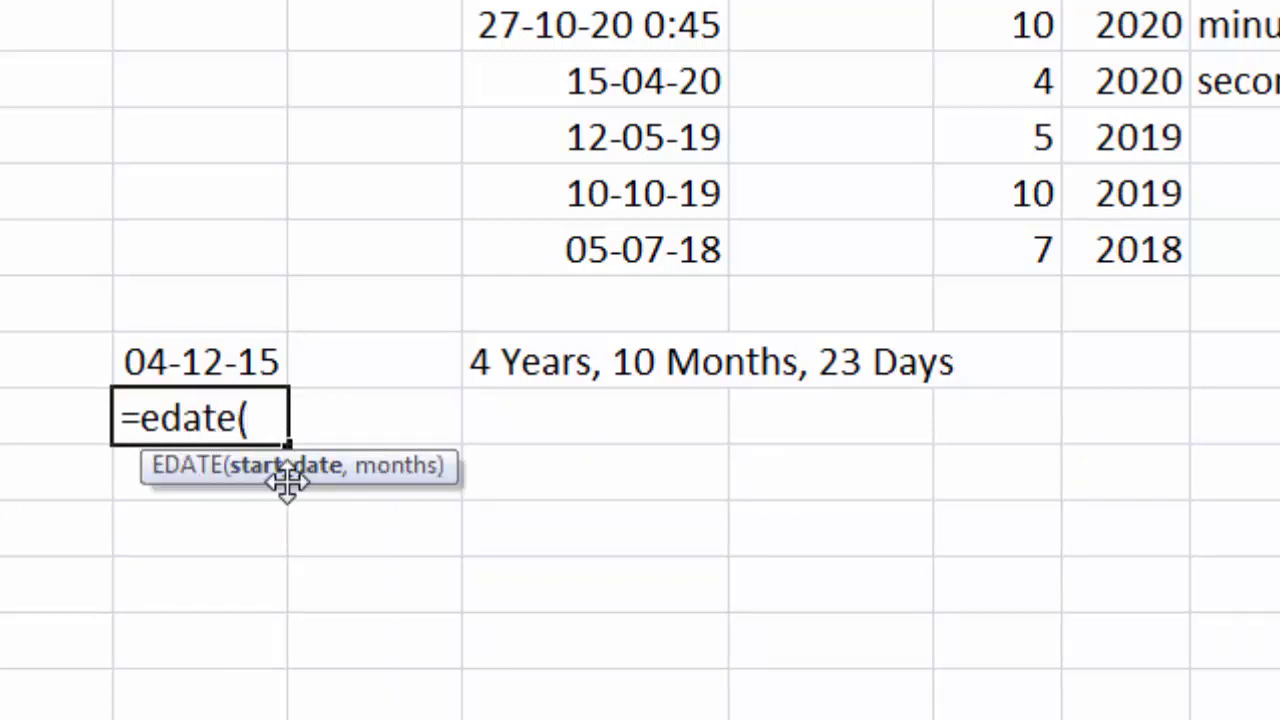
{"action": "left_click", "coordinate": [177, 360]}
{"action": "type", "text": ","}
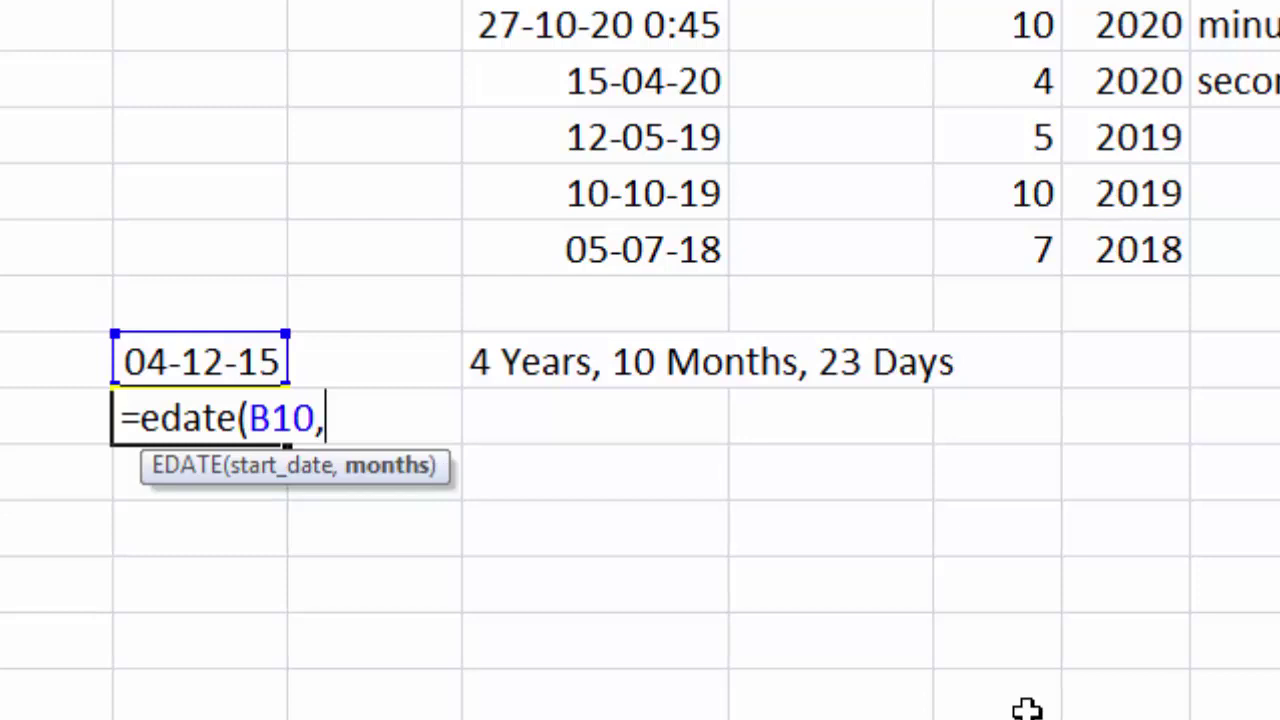
{"action": "type", "text": "24)"}
{"action": "key", "text": "Return"}
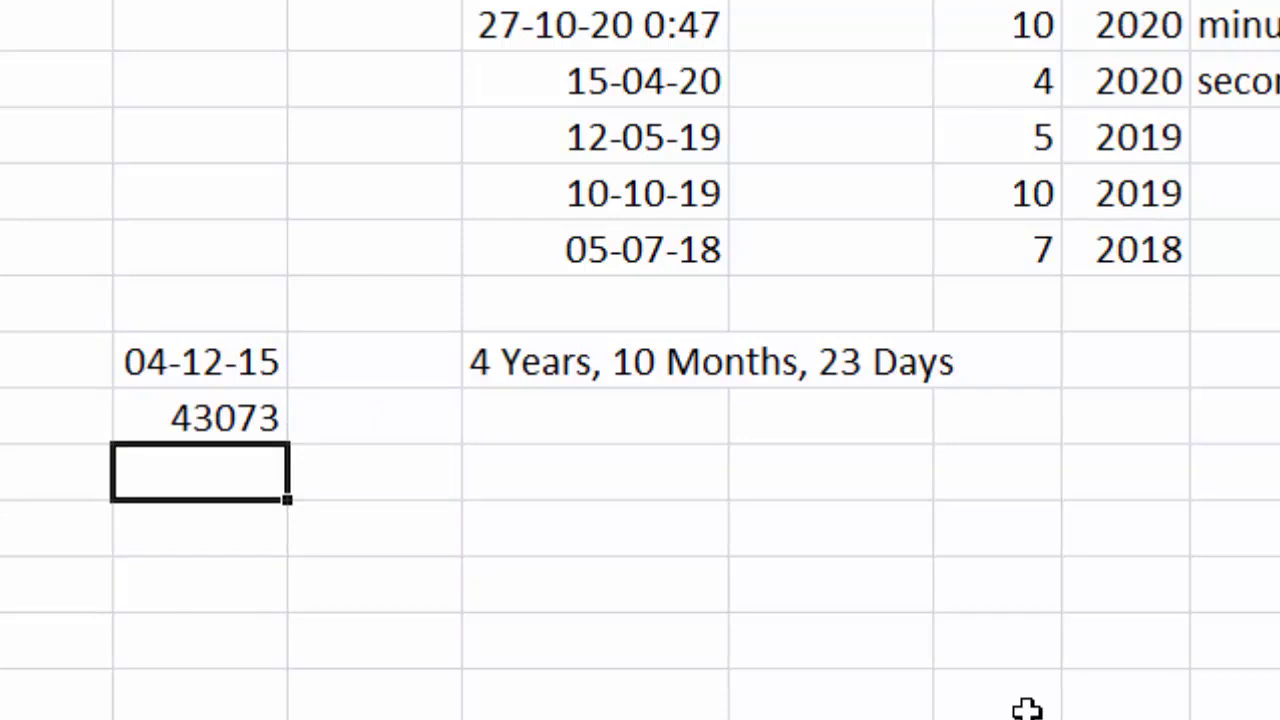
Format the 43073 result as a Short Date so it shows 04-12-17
{"action": "left_click", "coordinate": [194, 410]}
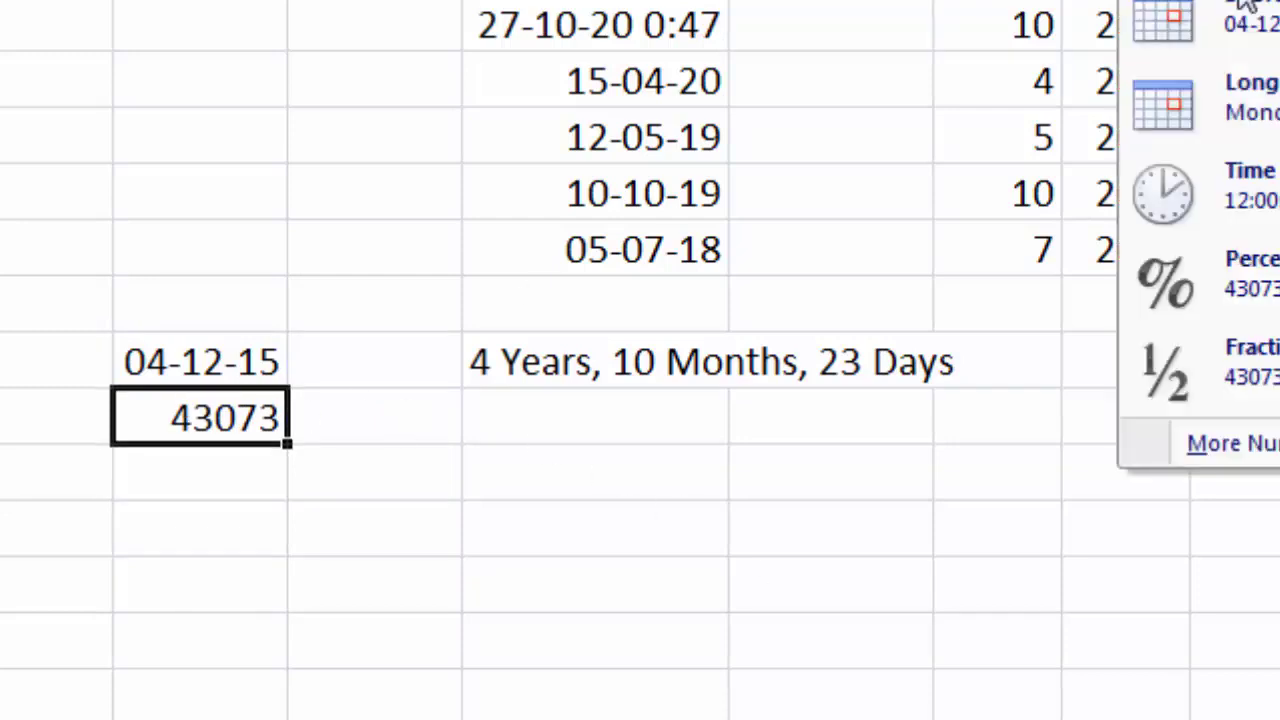
{"action": "left_click", "coordinate": [1248, 14]}
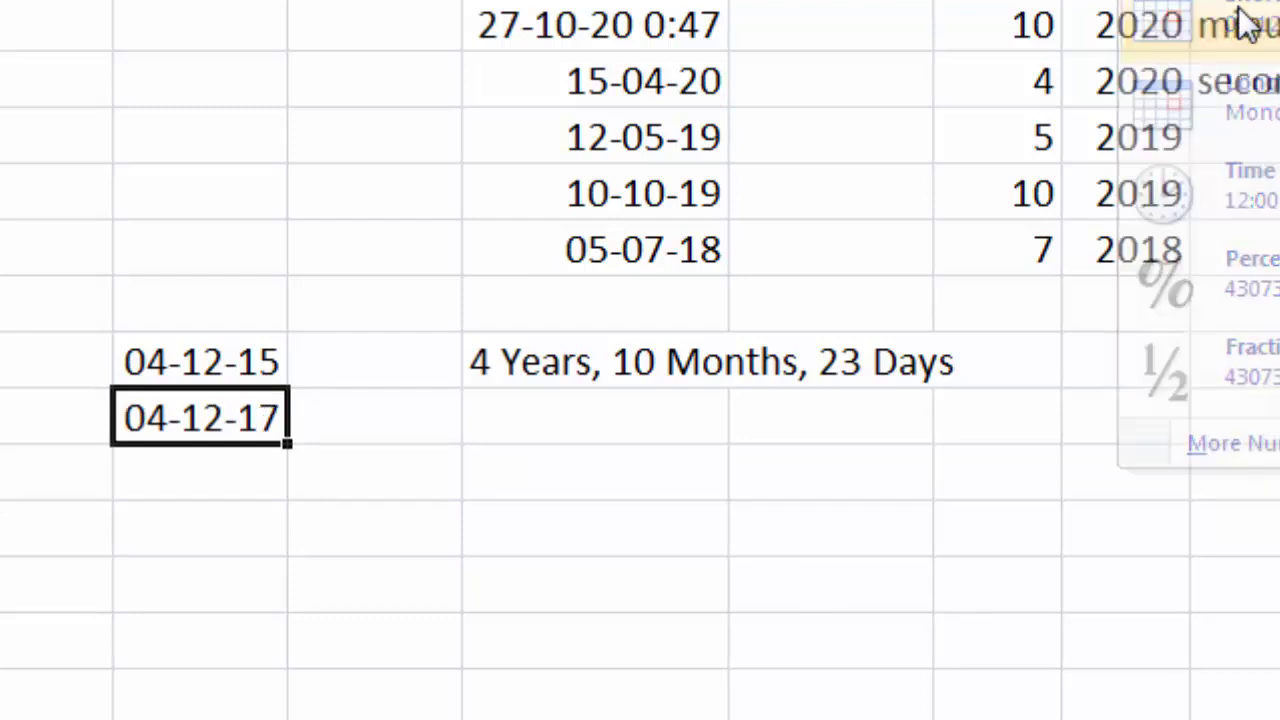
{"action": "left_click", "coordinate": [195, 470]}
{"action": "left_click", "coordinate": [153, 425]}
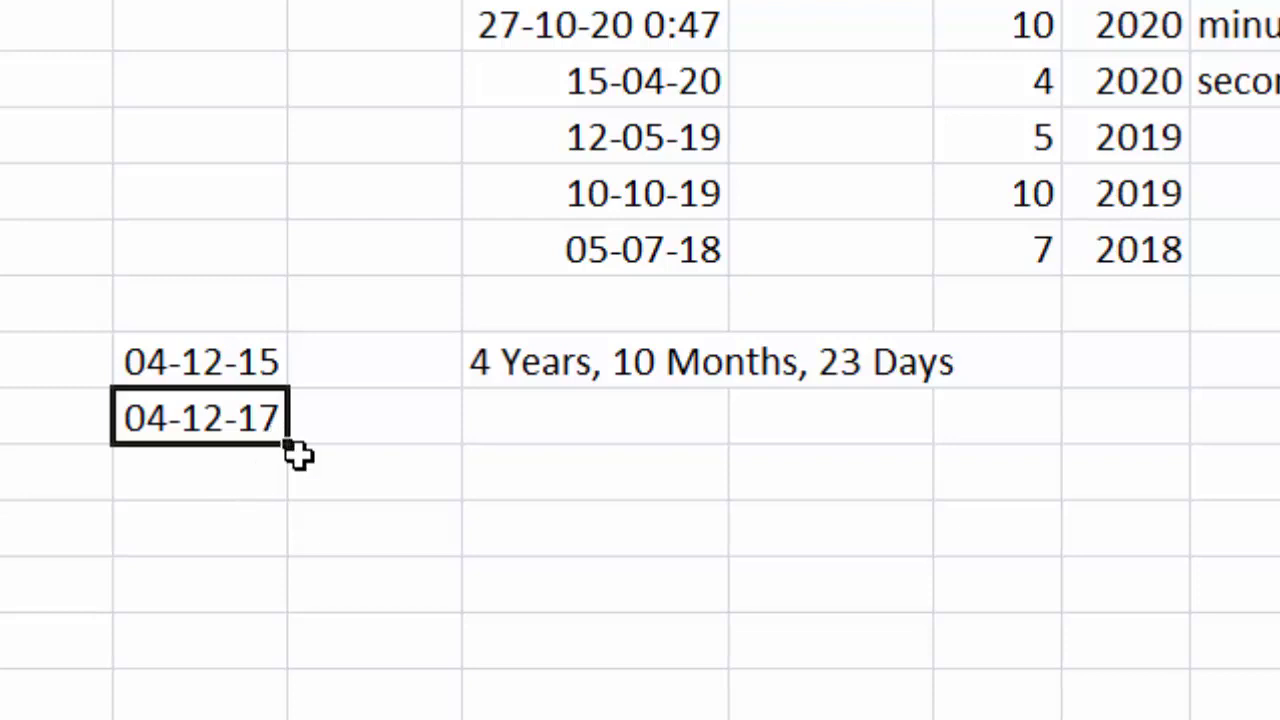
Replace the EDATE result with the formula =B10+365
{"action": "key", "text": "Delete"}
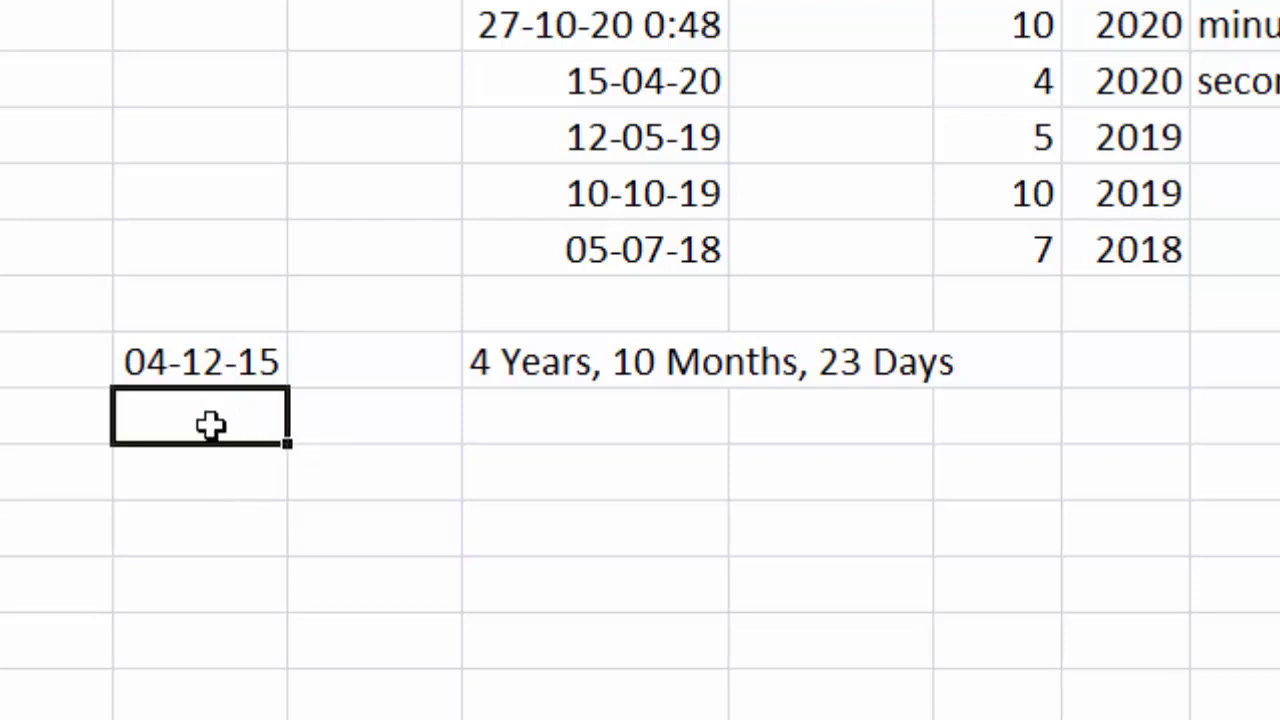
{"action": "type", "text": "="}
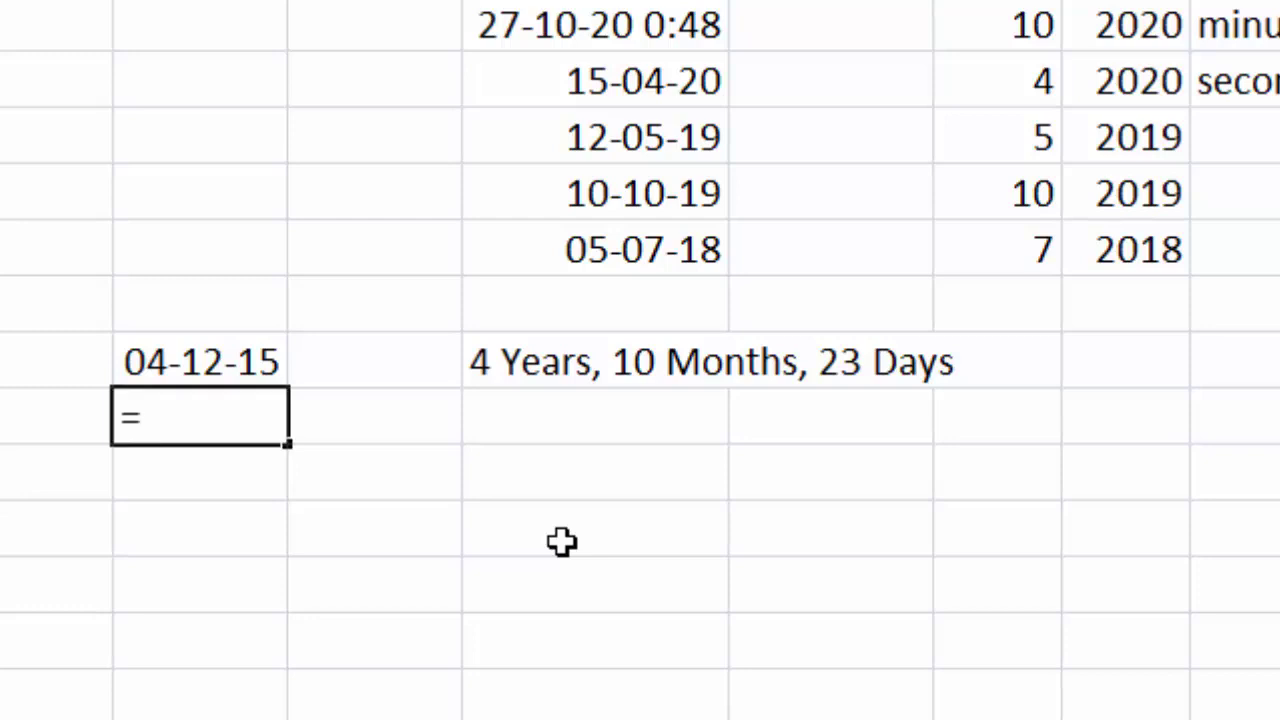
{"action": "left_click", "coordinate": [217, 373]}
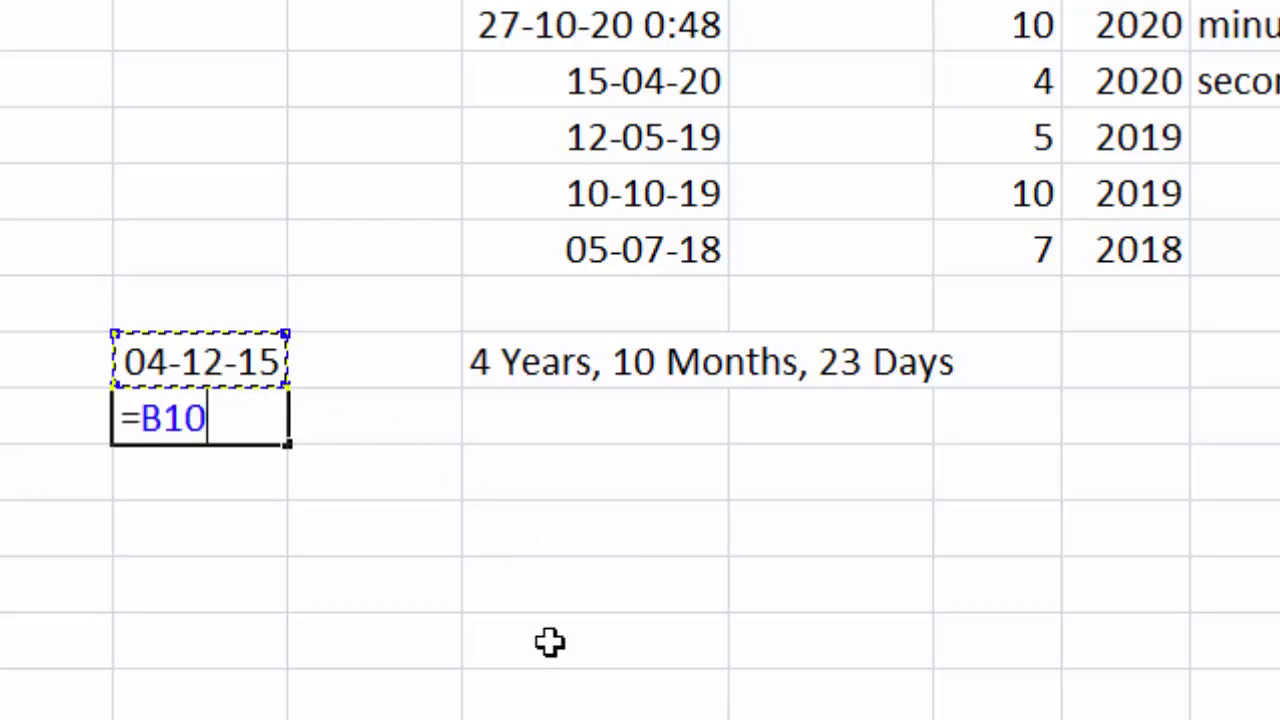
{"action": "type", "text": "+"}
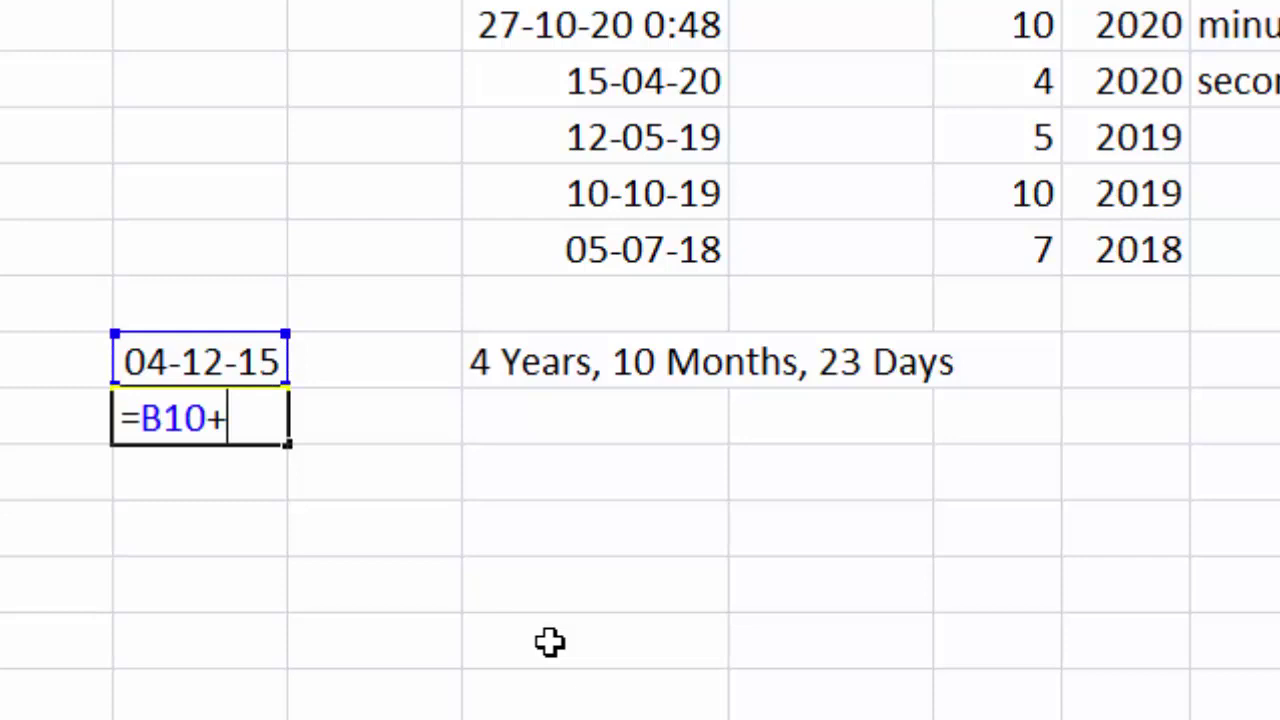
{"action": "type", "text": "365"}
{"action": "key", "text": "Return"}
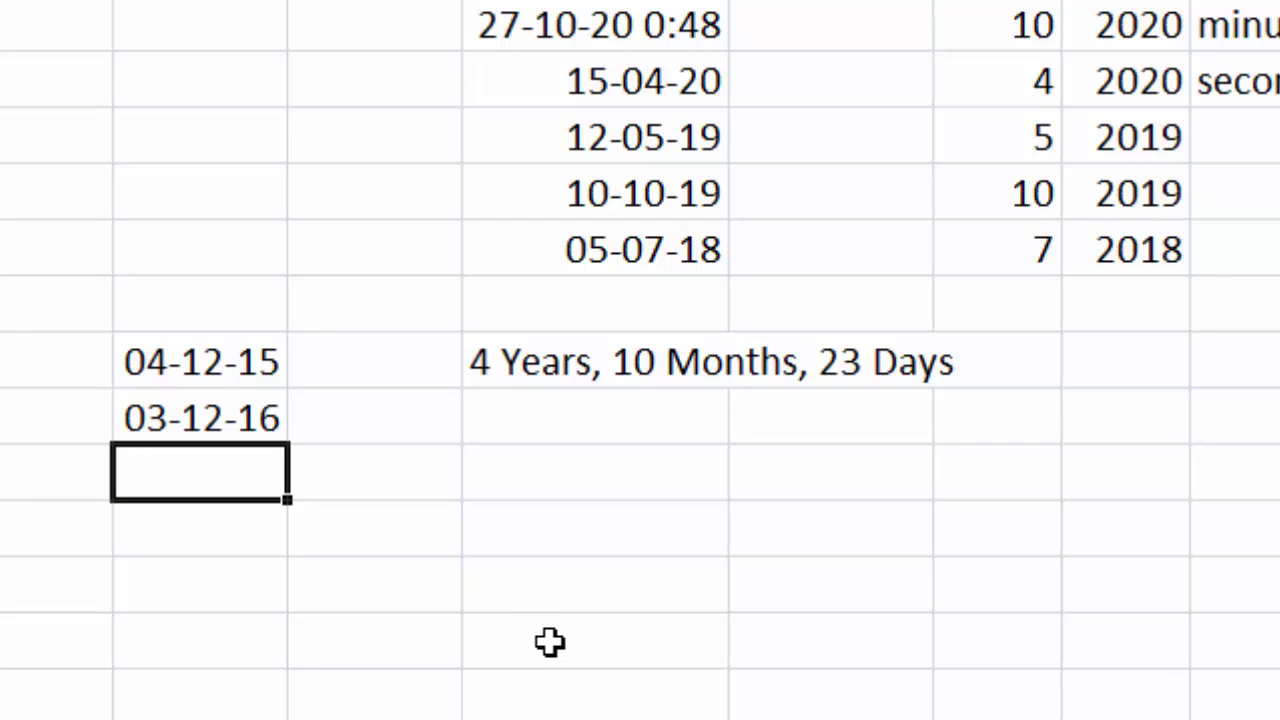
Append *2 to the plus-365 formula so the cell shows 03-12-17
{"action": "key", "text": "Up"}
{"action": "key", "text": "Up"}
{"action": "key", "text": "F2"}
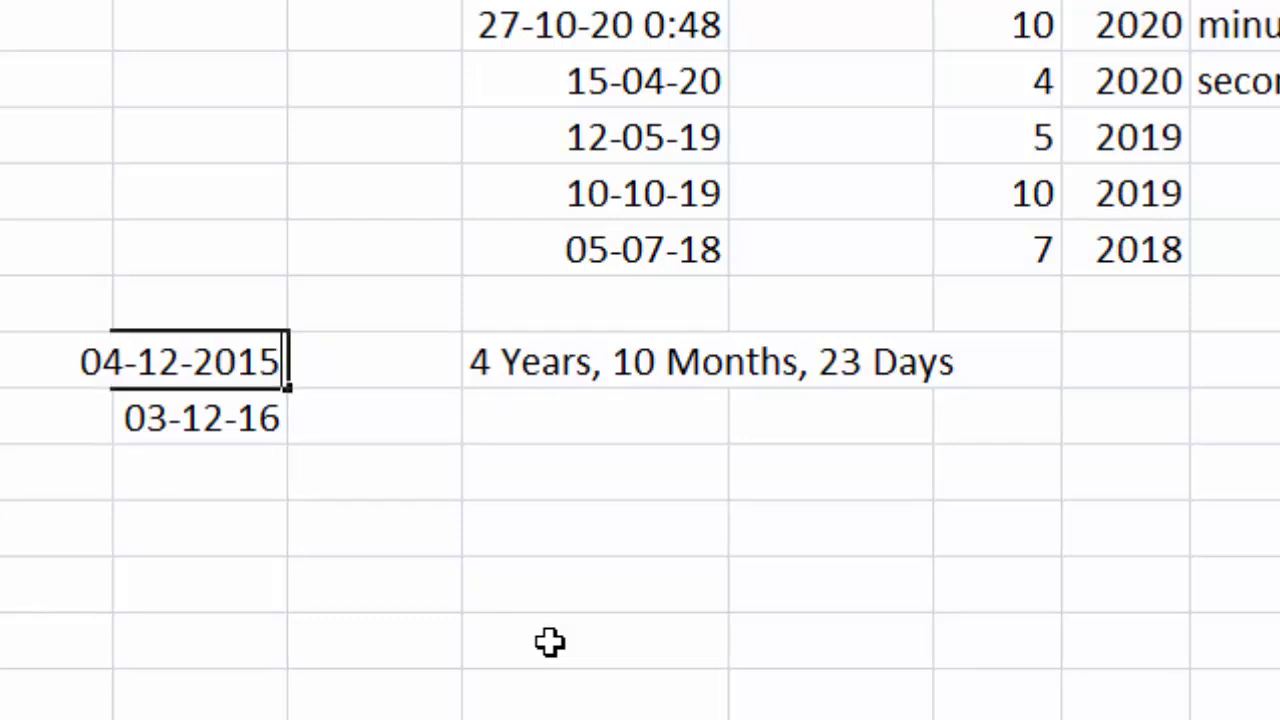
{"action": "key", "text": "Escape"}
{"action": "key", "text": "Down"}
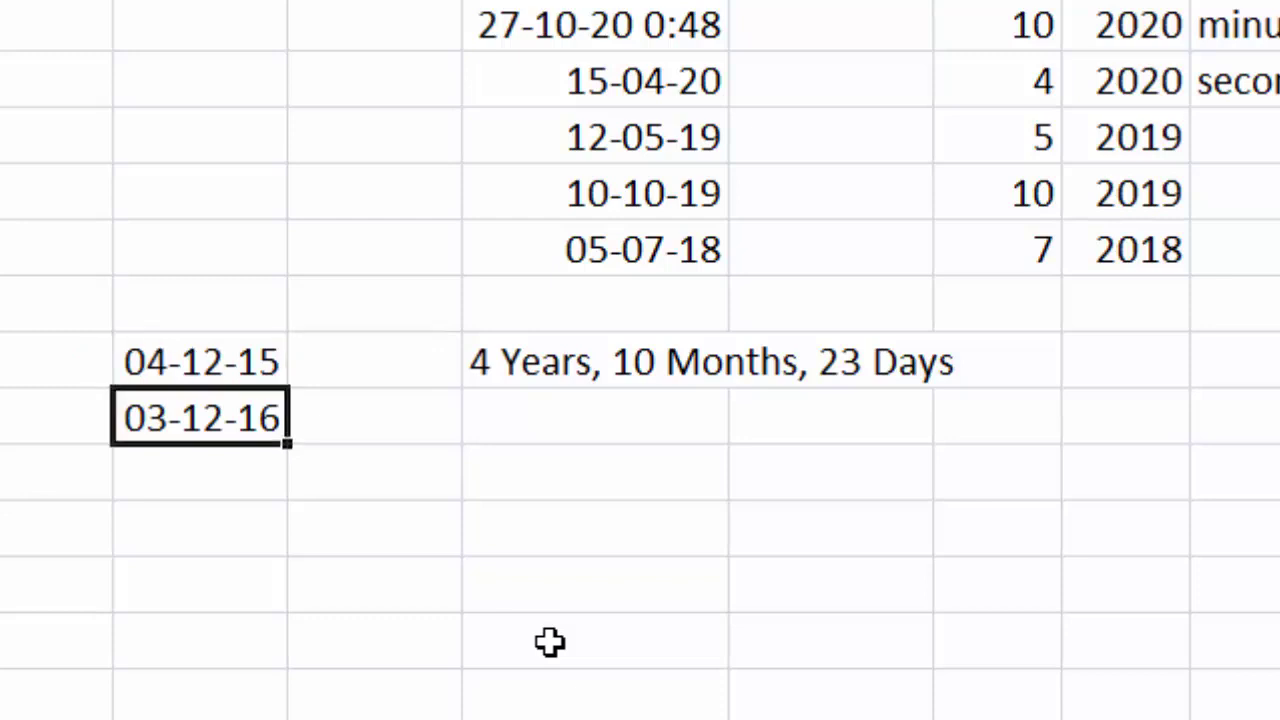
{"action": "key", "text": "F2"}
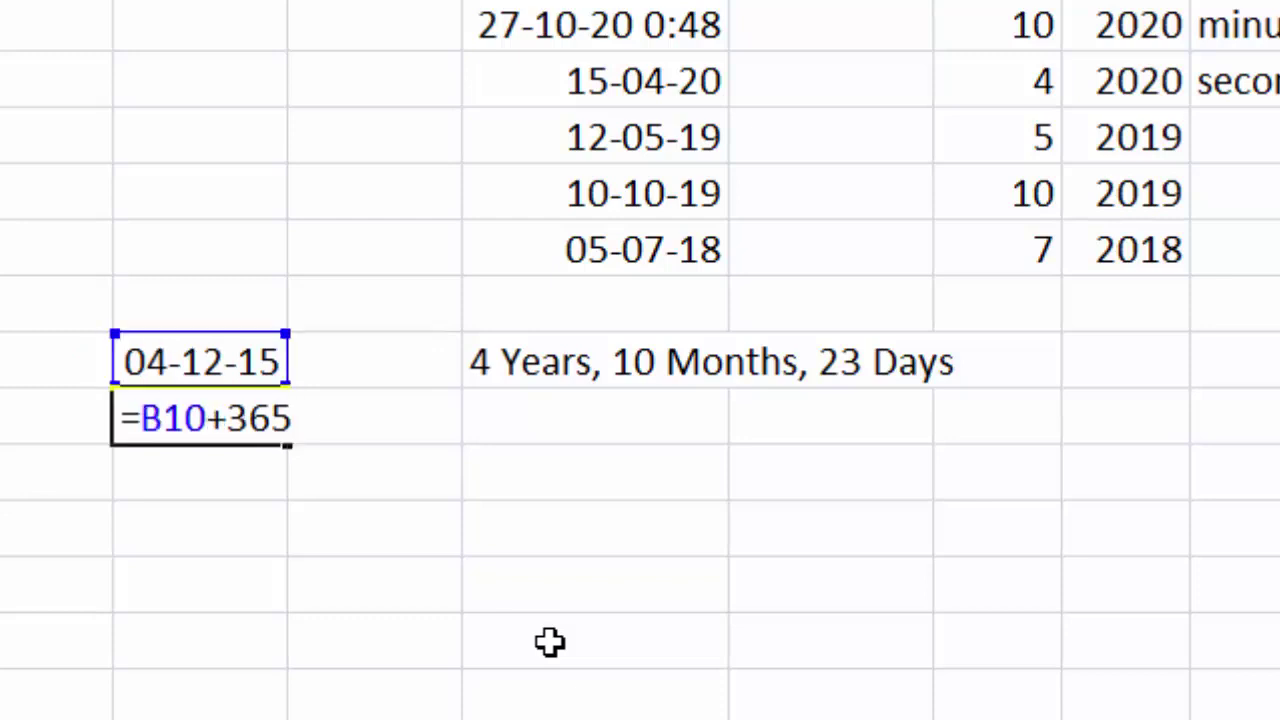
{"action": "type", "text": "*2"}
{"action": "key", "text": "Return"}
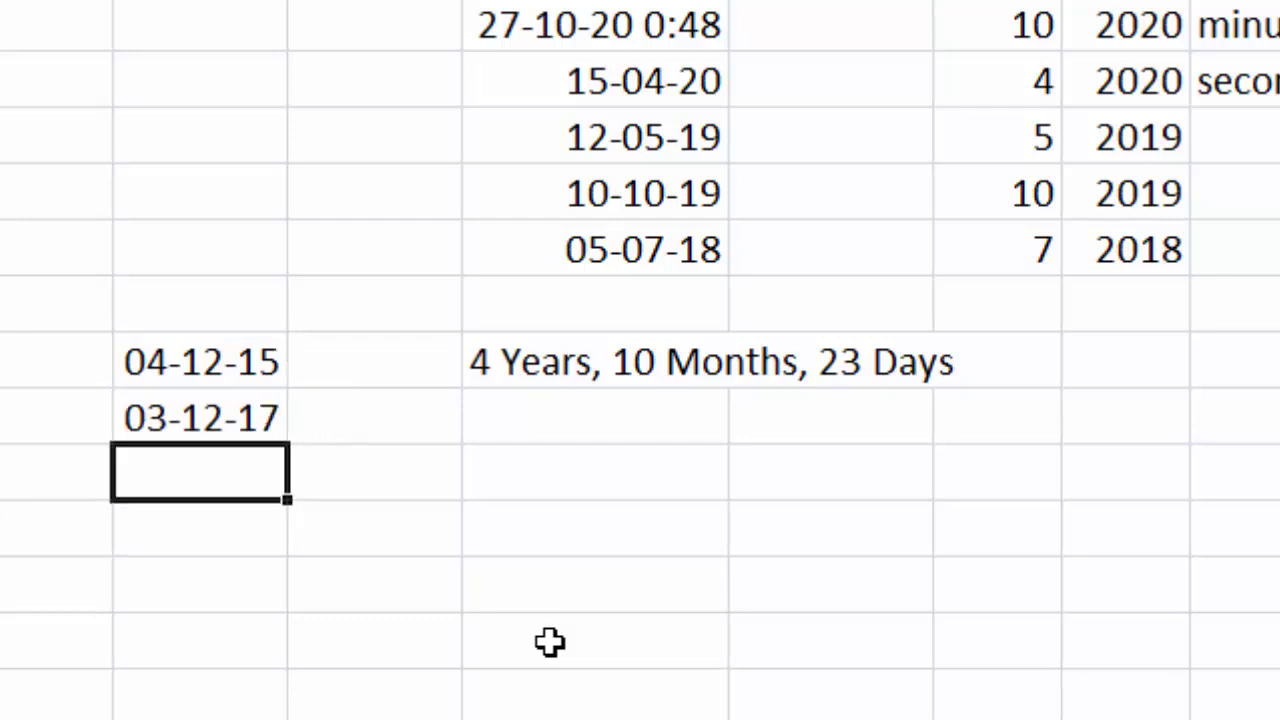